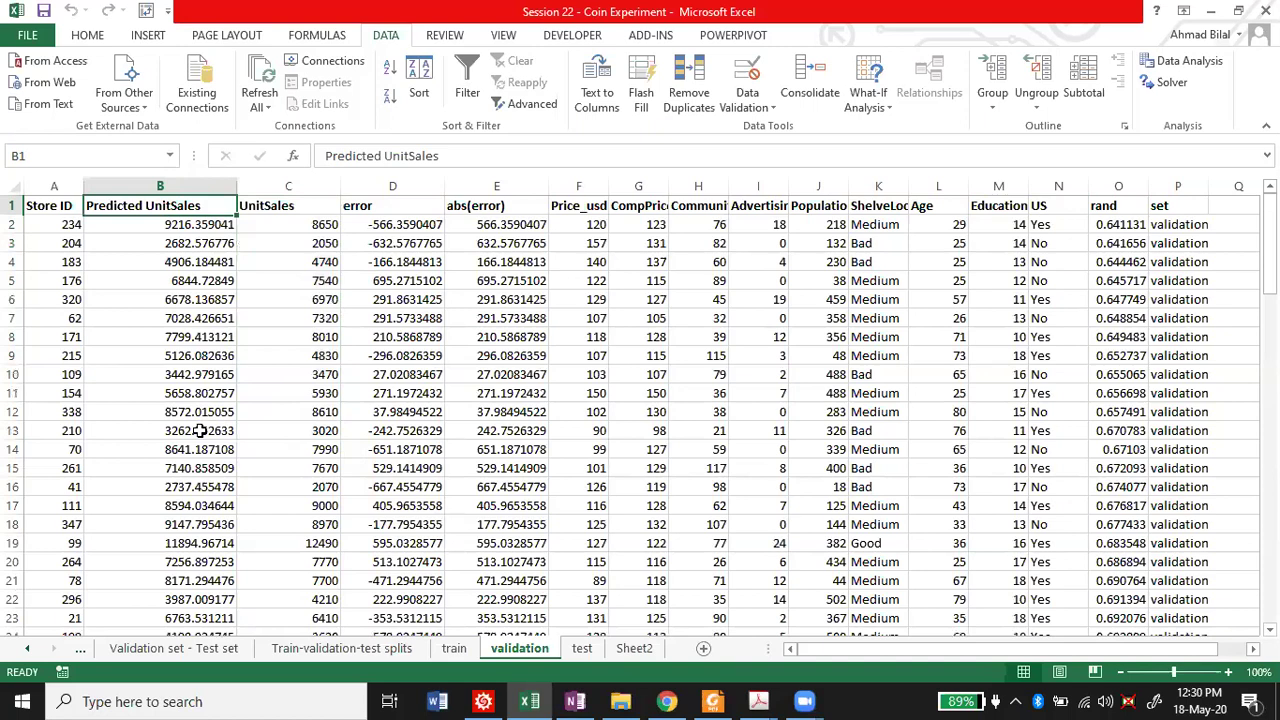
Rename the B1 header to 'Predicted UnitSales (linear regression)' and widen column B to fit it.
left_click_drag(202, 470, 201, 487)
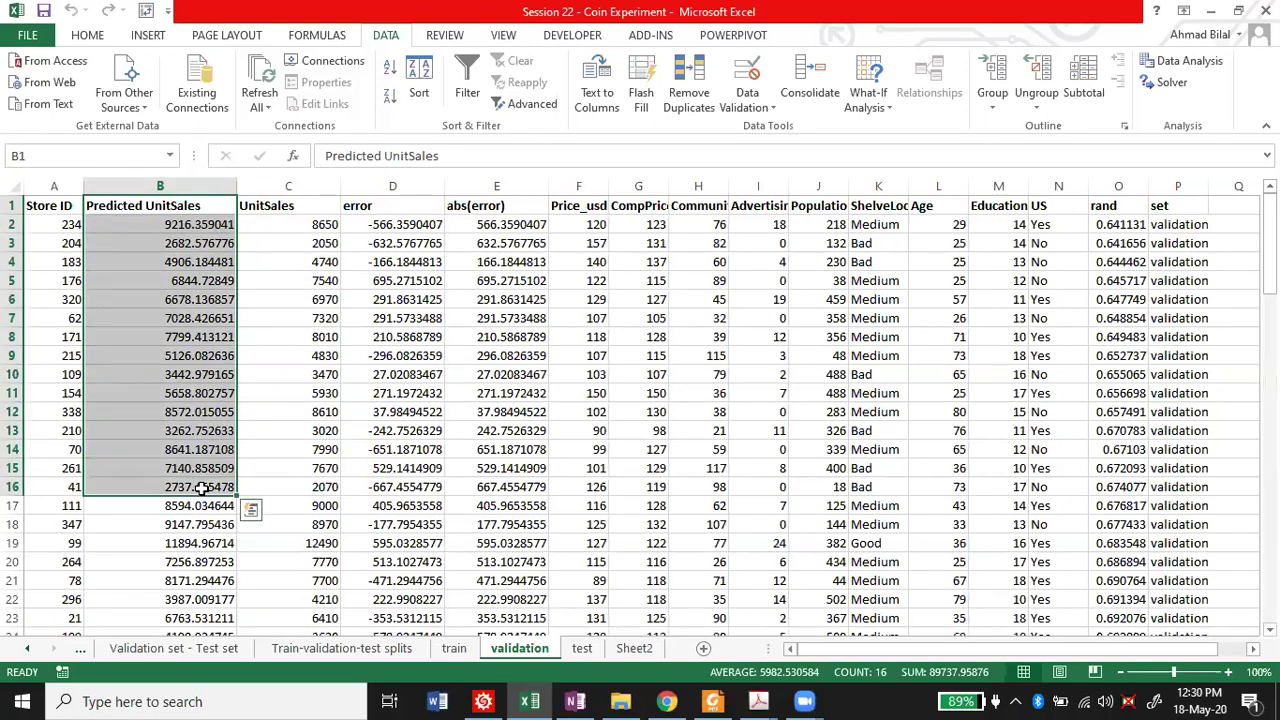
left_click(220, 206)
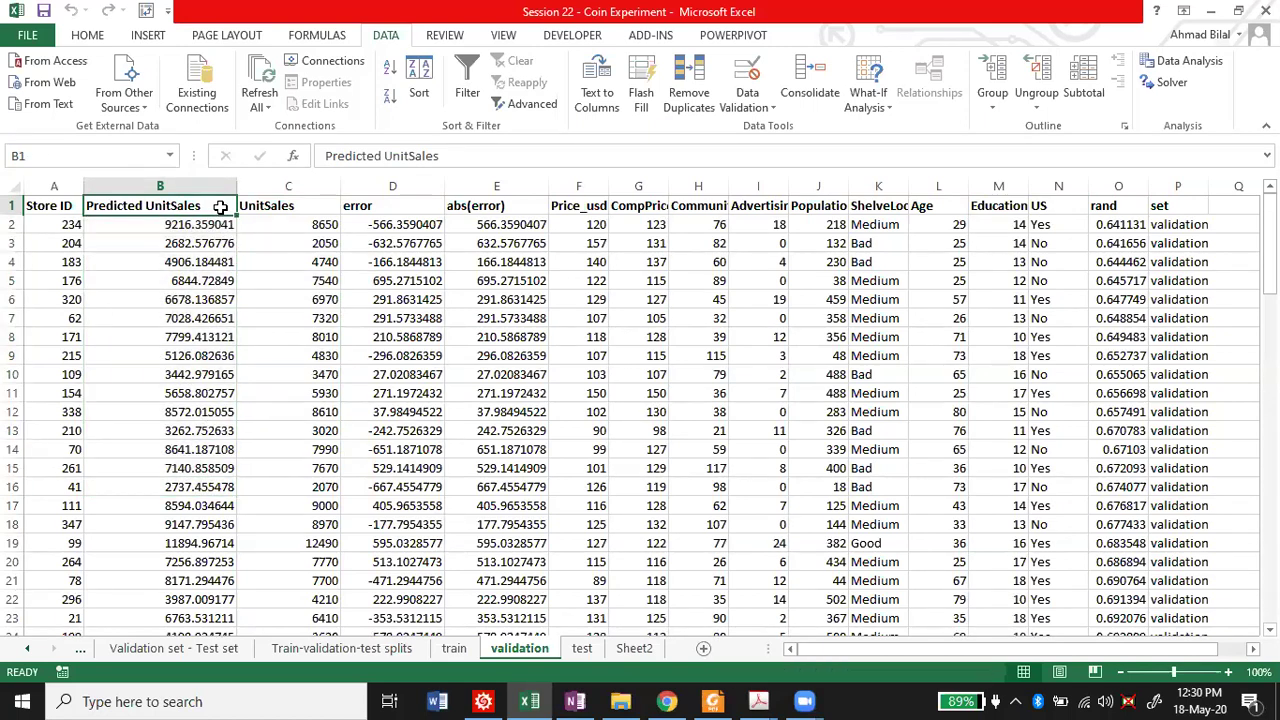
double_click(224, 207)
type("(regression")
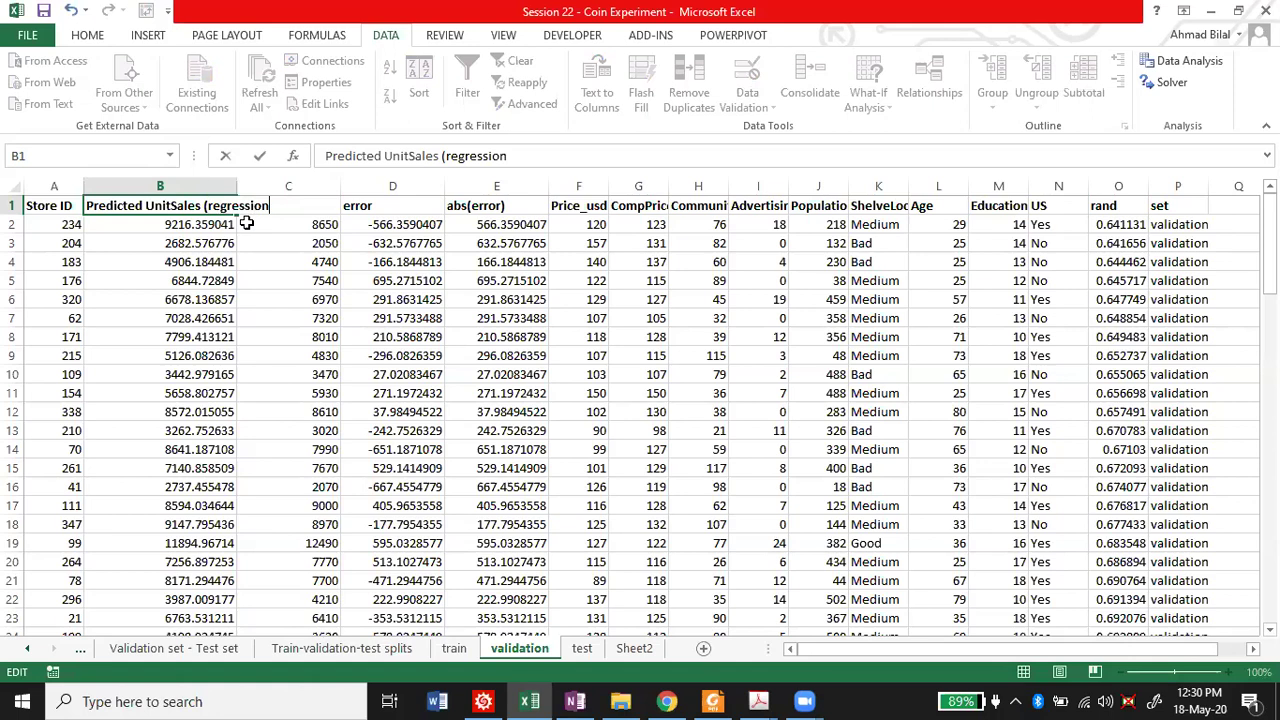
type(")")
key("Return")
double_click(237, 186)
double_click(216, 204)
type("linea")
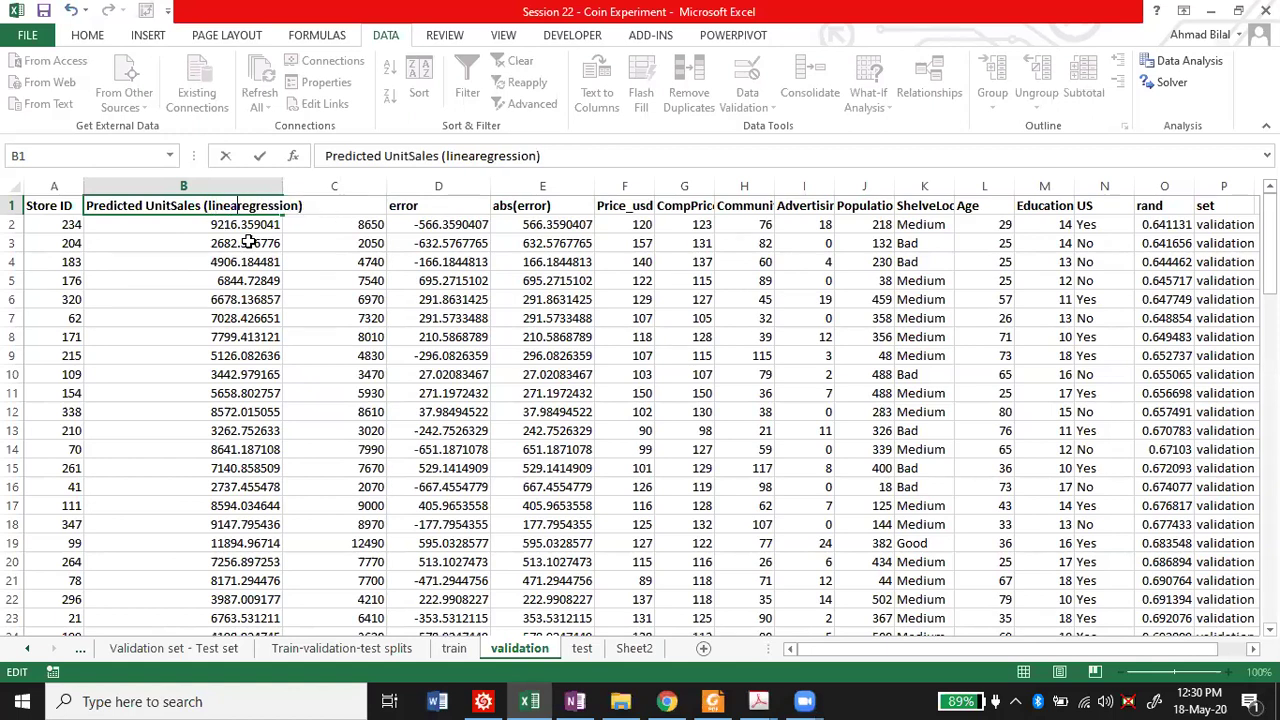
type("r")
key("Return")
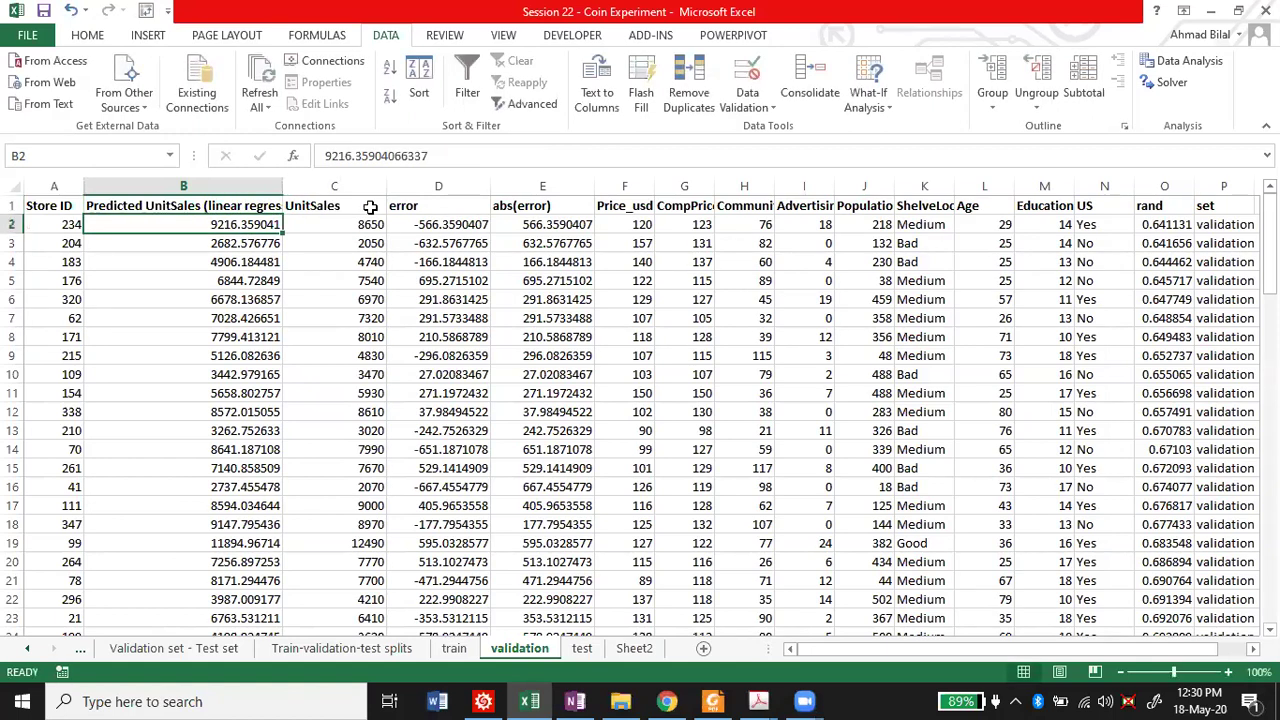
double_click(284, 187)
Insert a new empty column at C.
left_click(408, 184)
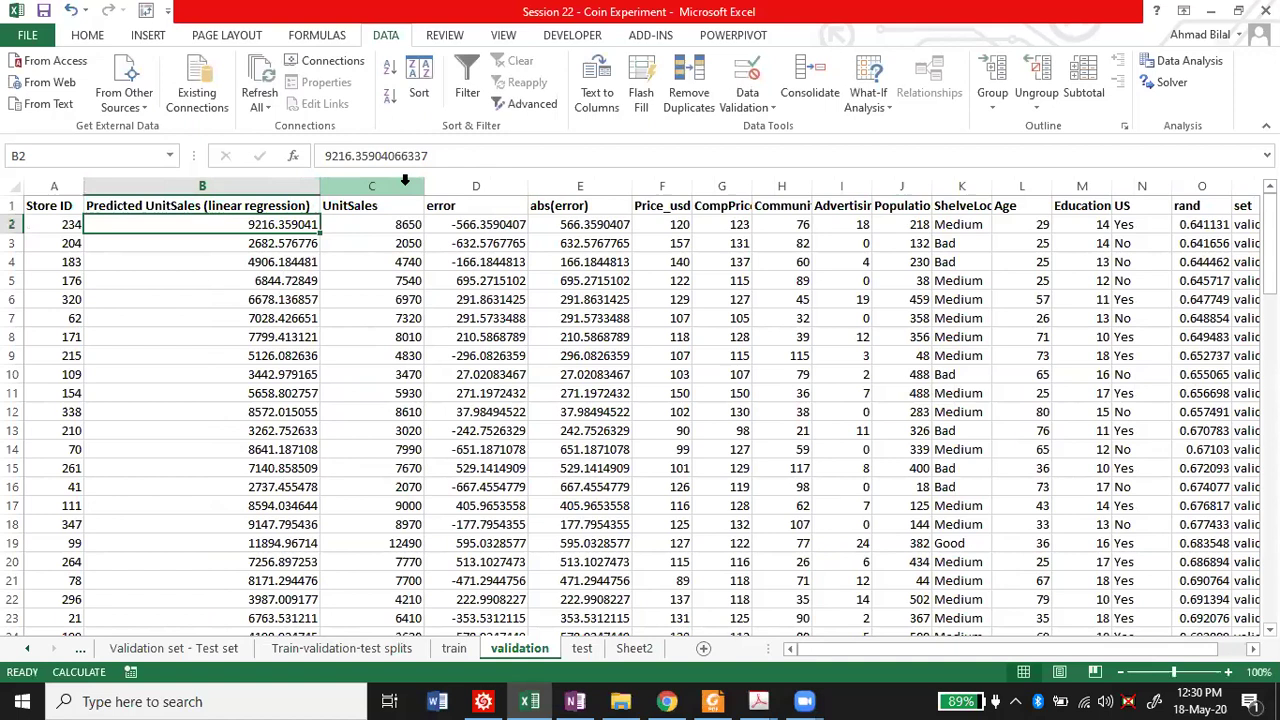
right_click(408, 184)
left_click(470, 264)
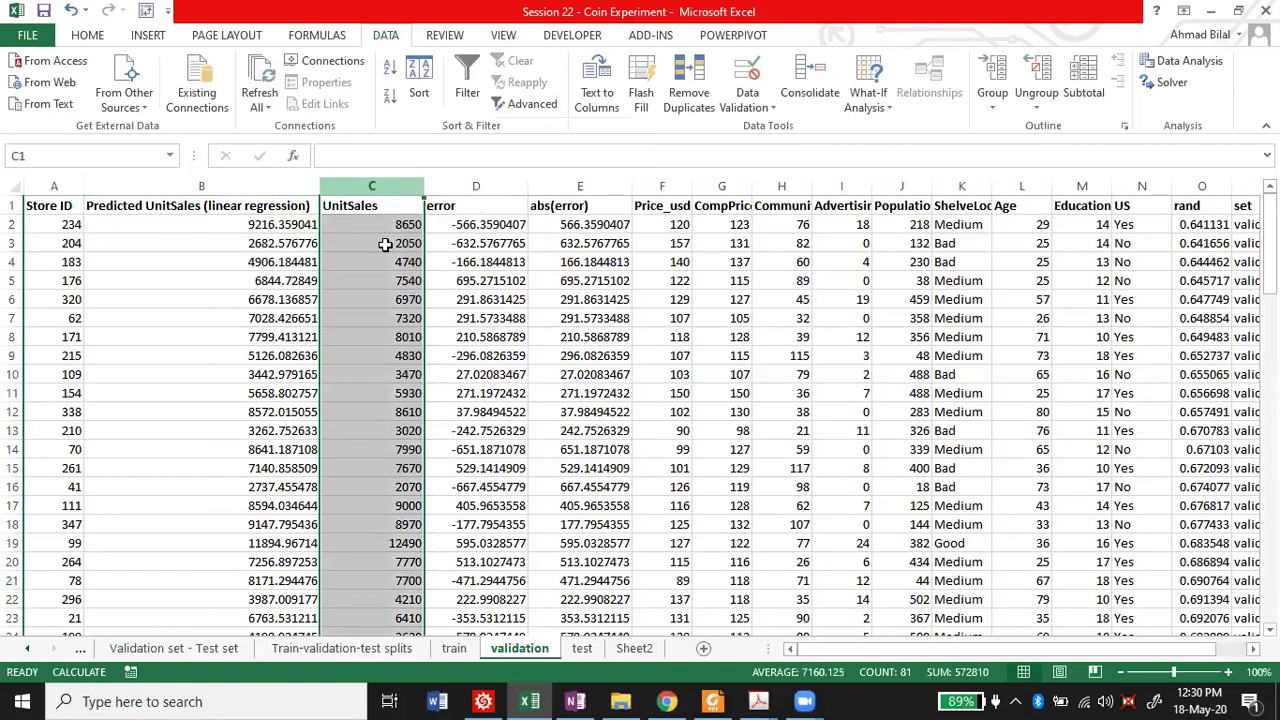
key("ctrl+z")
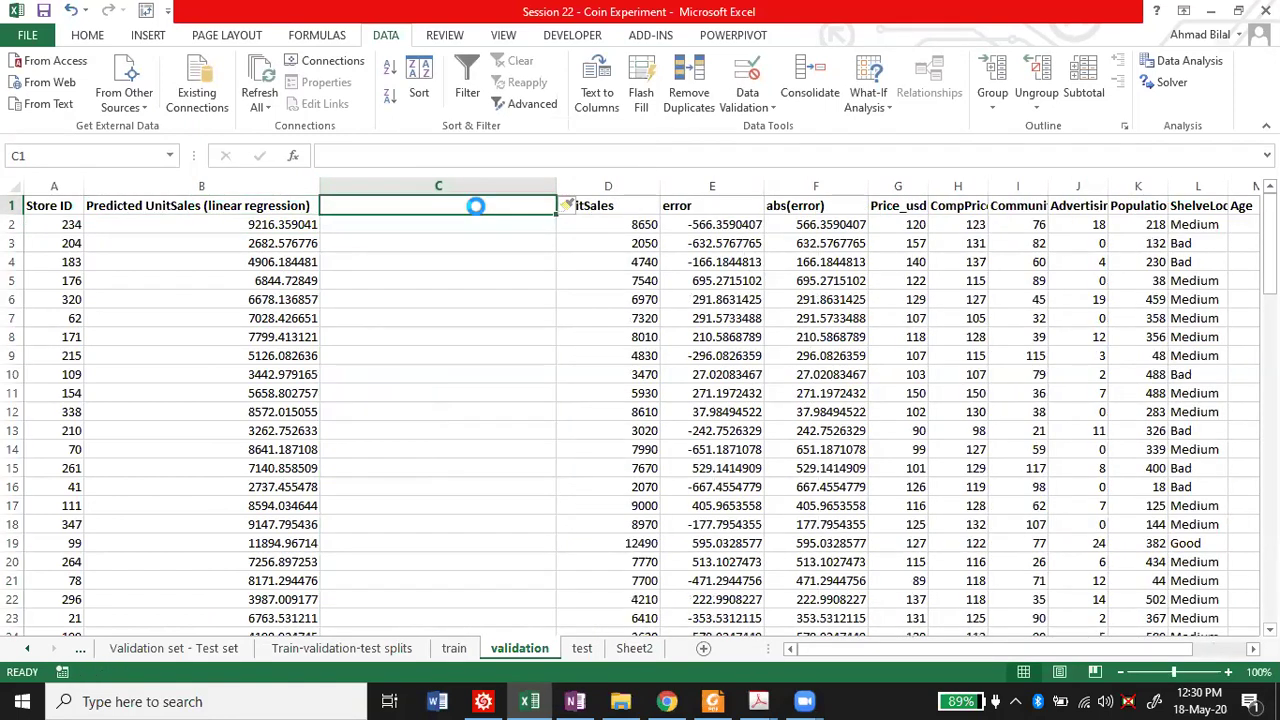
Copy B1's header into C1 and reword it to 'Predicted UnitSales (average predictor)'.
key("Left")
key("ctrl+c")
left_click(475, 207)
key("ctrl+v")
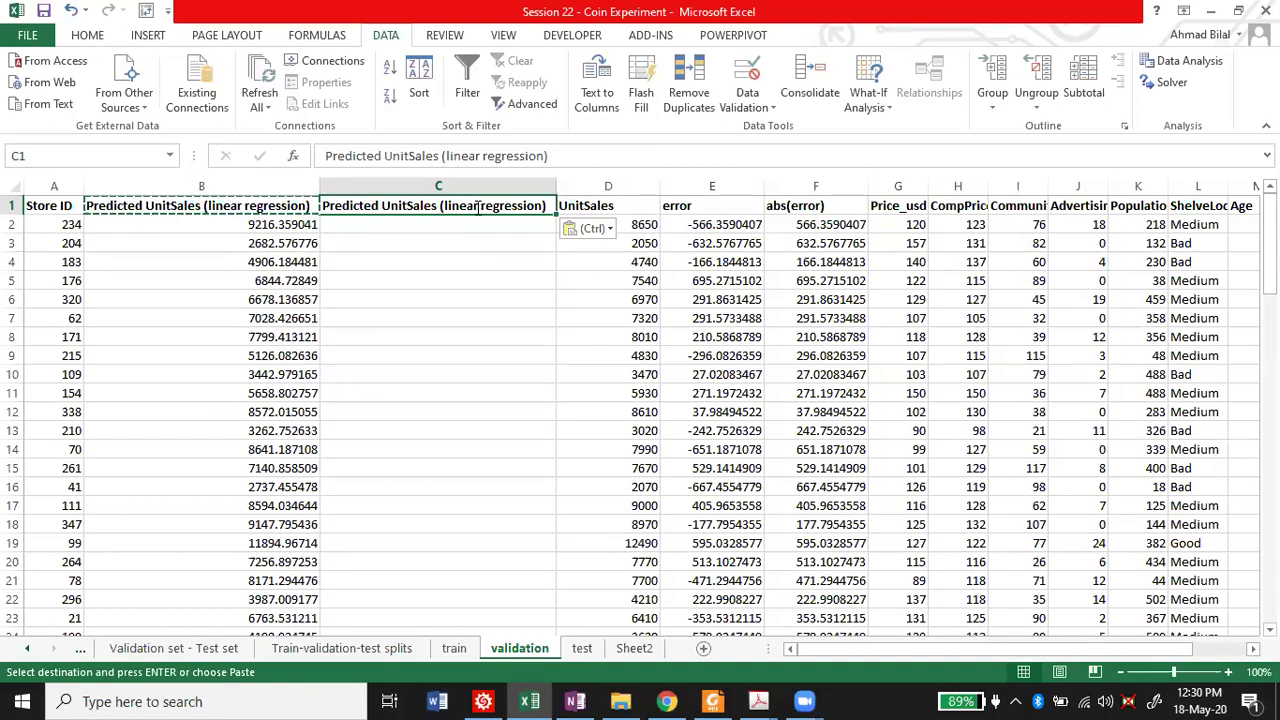
double_click(478, 207)
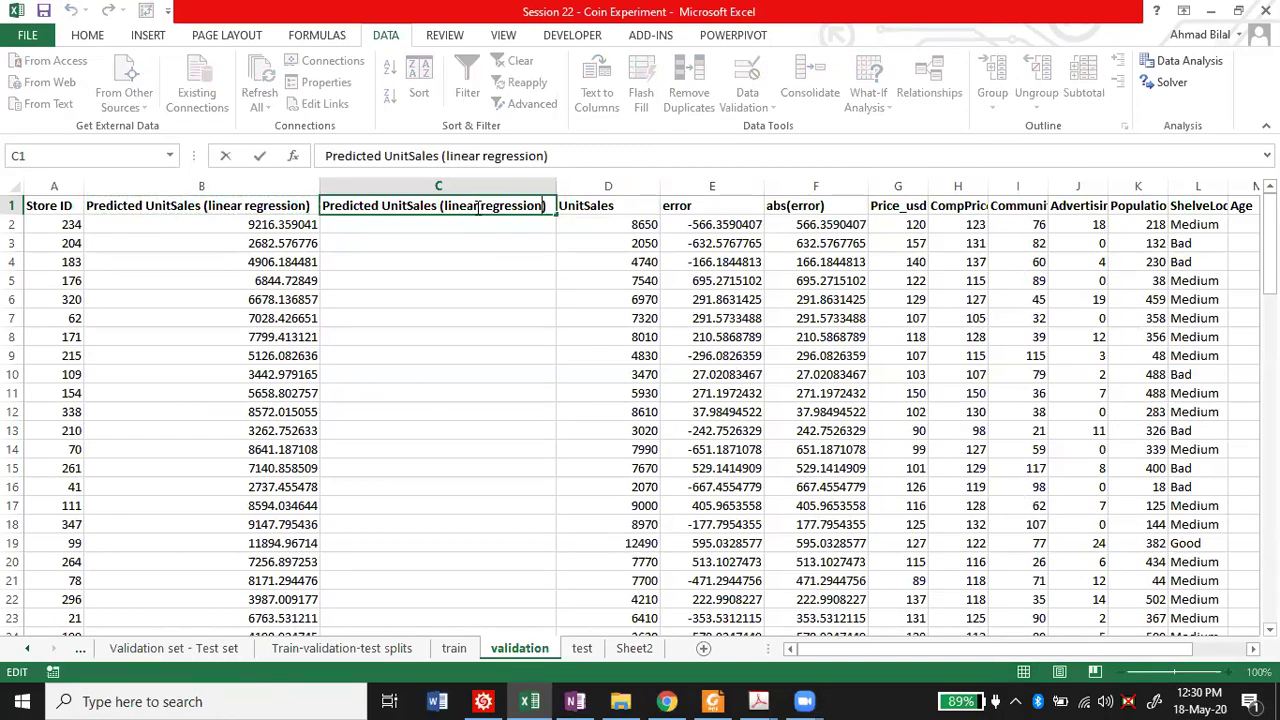
left_click_drag(446, 207, 541, 207)
type("average predic")
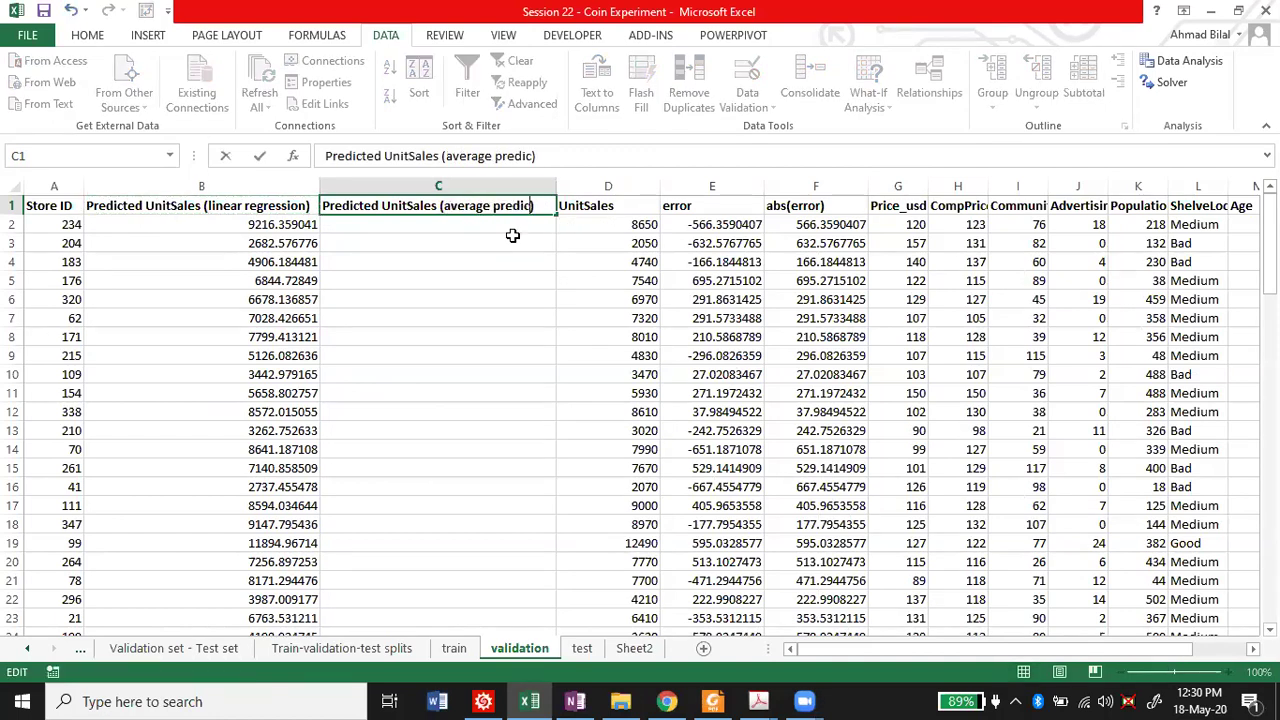
type("tor")
key("Return")
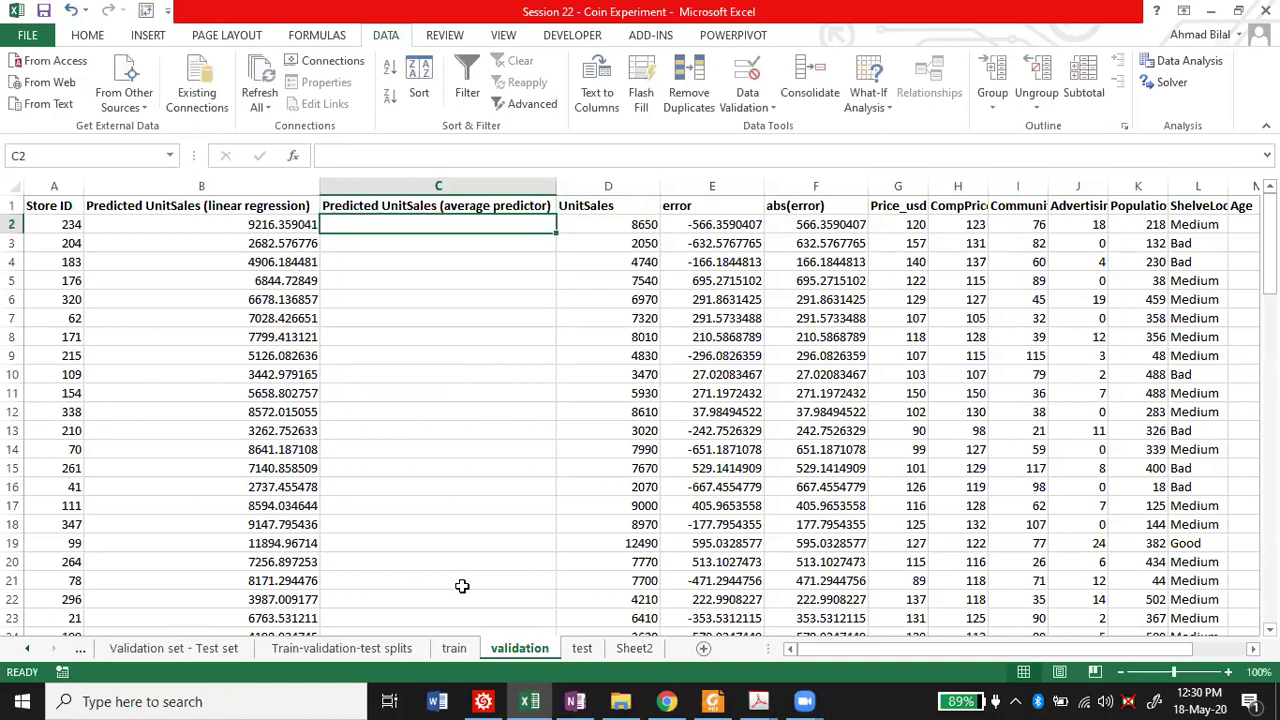
left_click(455, 648)
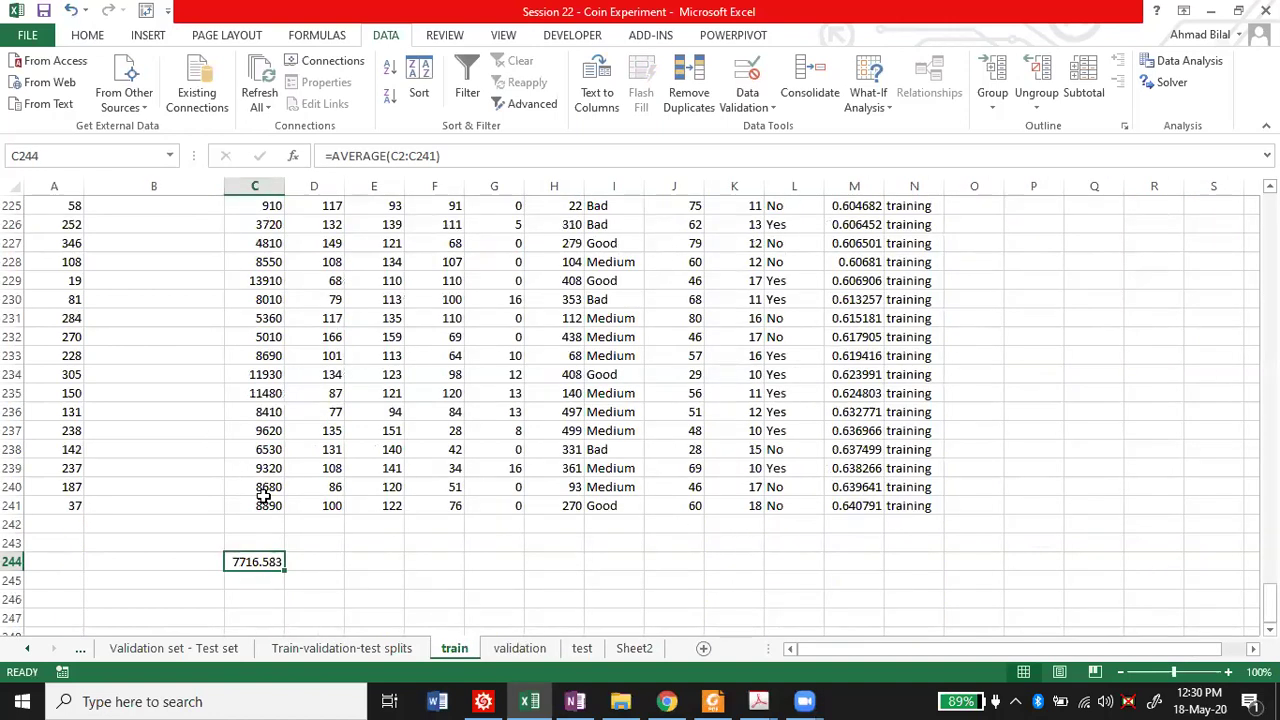
key("ctrl+Up")
key("ctrl+Up")
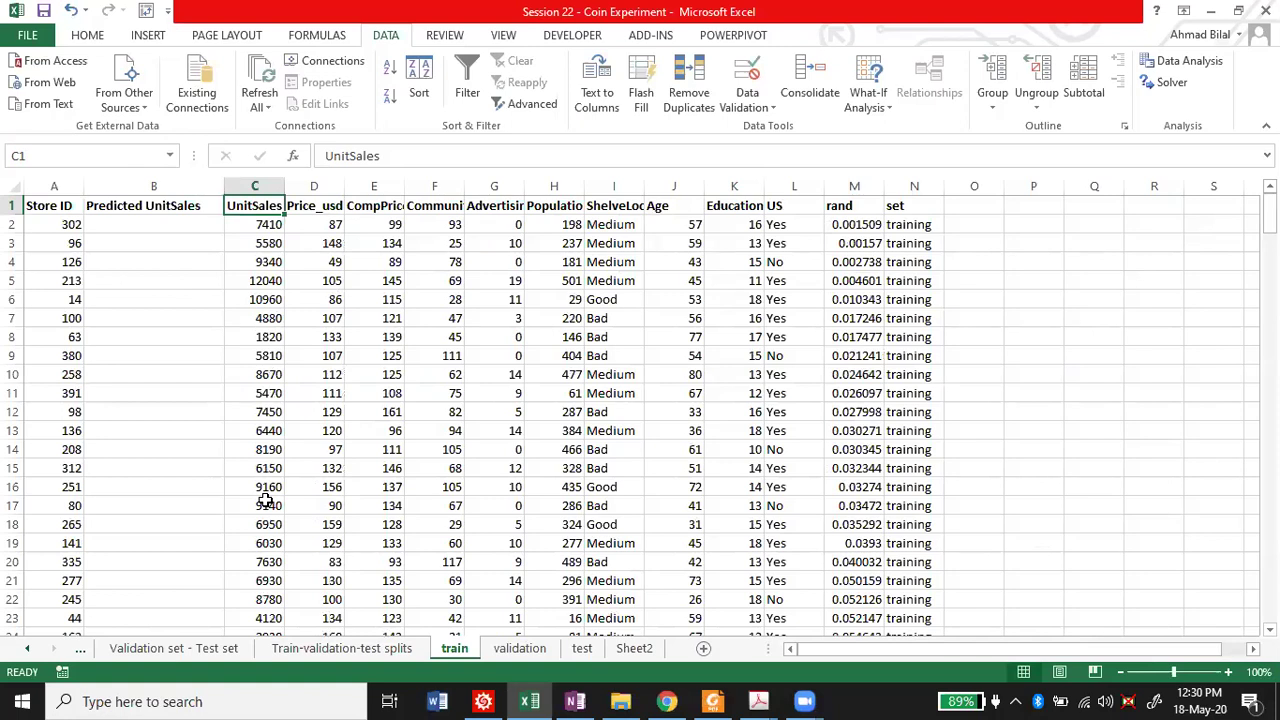
key("Down")
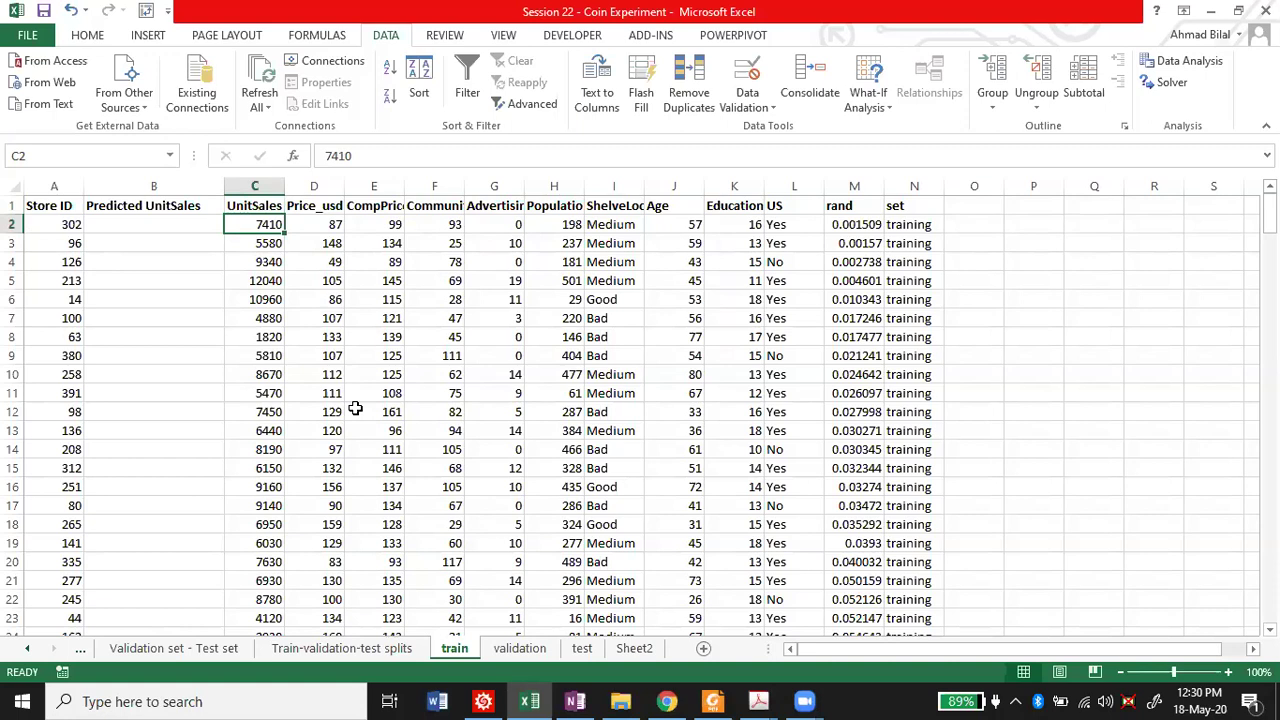
key("ctrl+shift+Down")
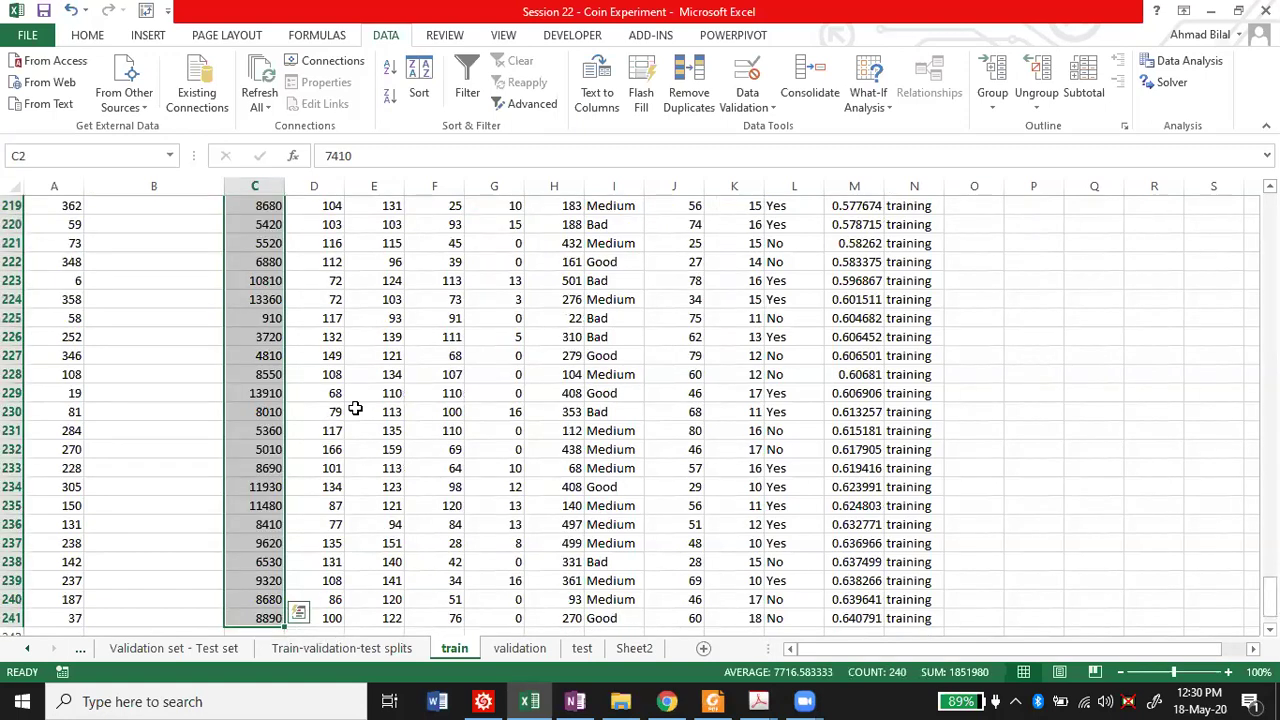
key("ctrl+Down")
key("ctrl+Down")
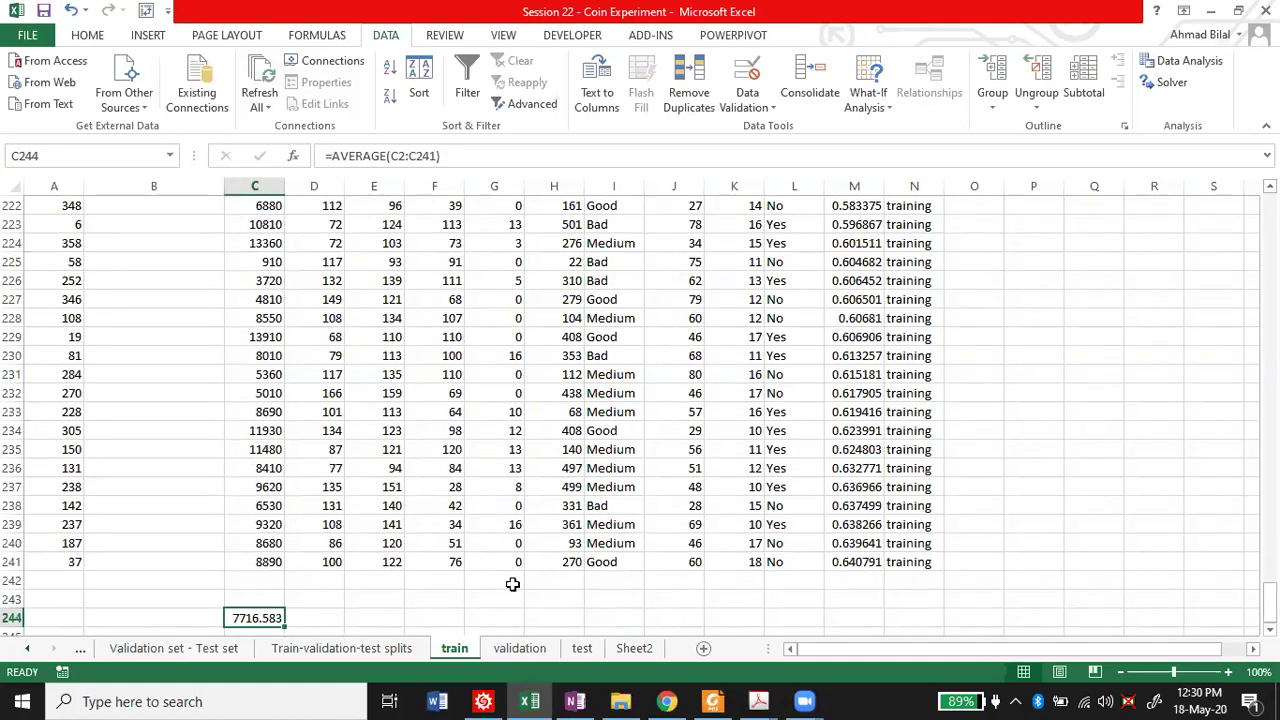
left_click(530, 650)
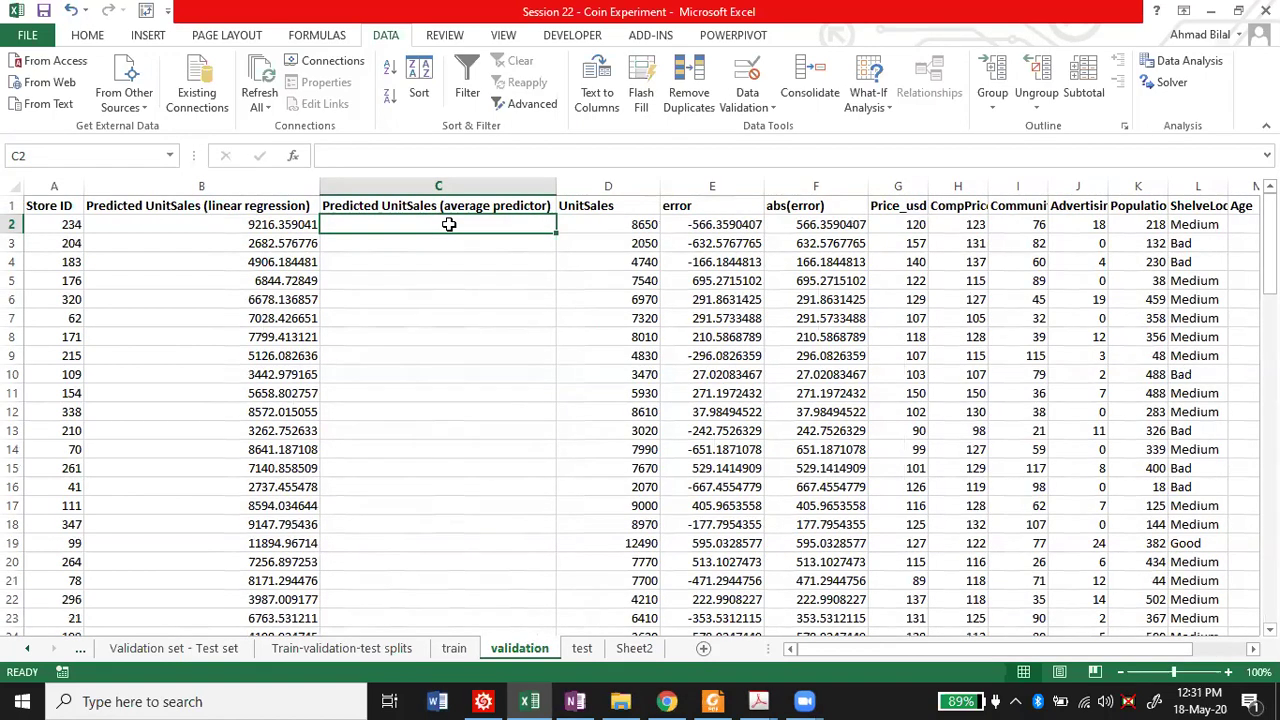
Enter 7716.5 in C2 and fill it down the whole average predictor column.
type("7716")
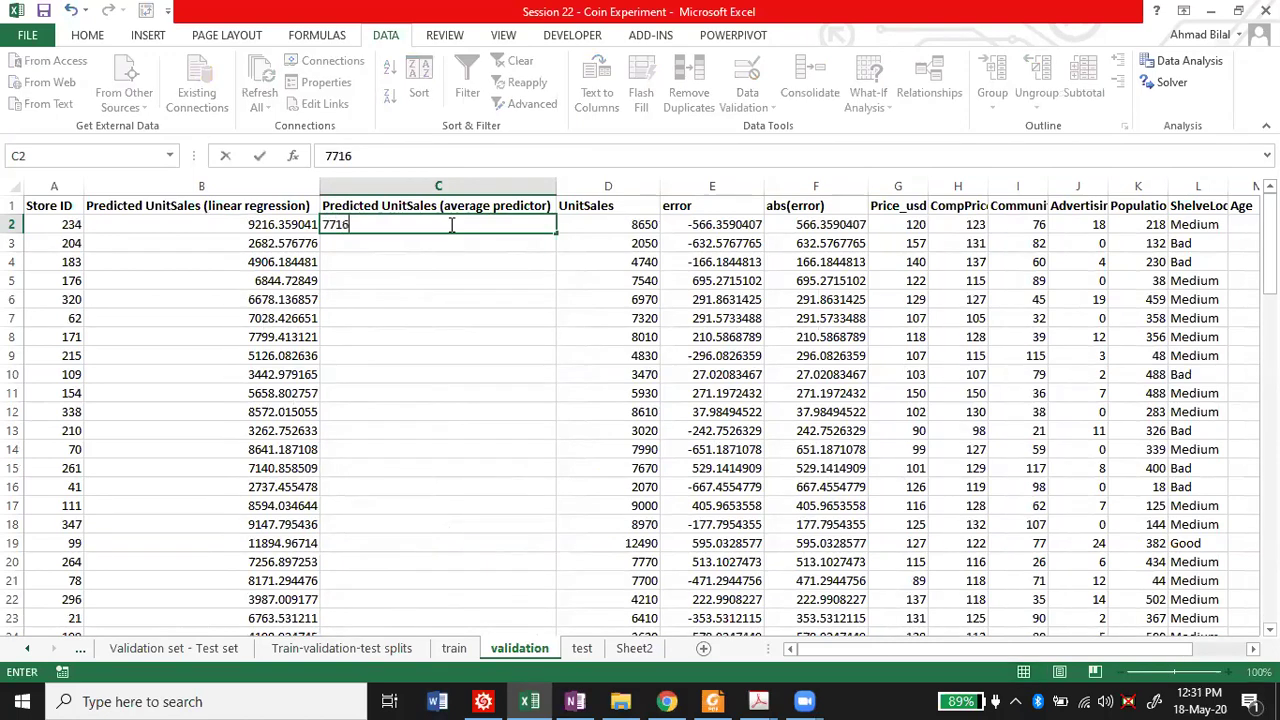
type(".5")
key("ctrl+Return")
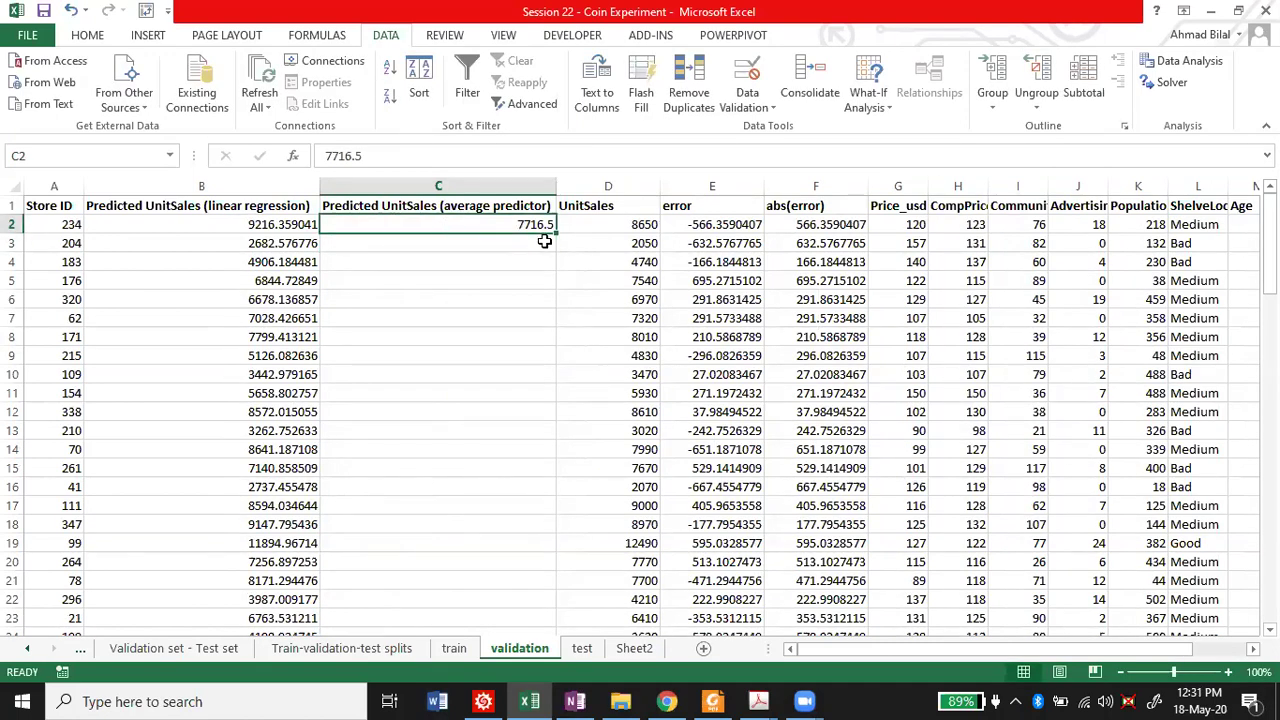
double_click(556, 232)
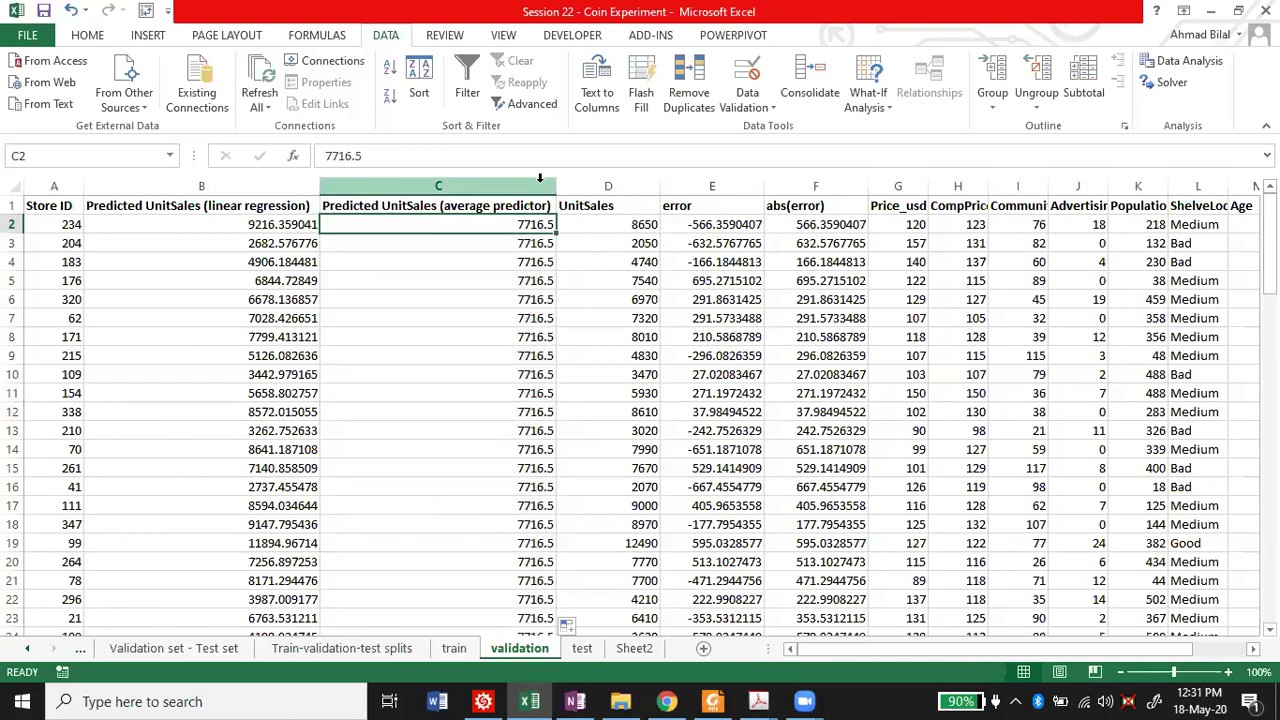
Compare the first average-predictor values in column C with the linear-regression predictions in column B.
left_click(607, 228)
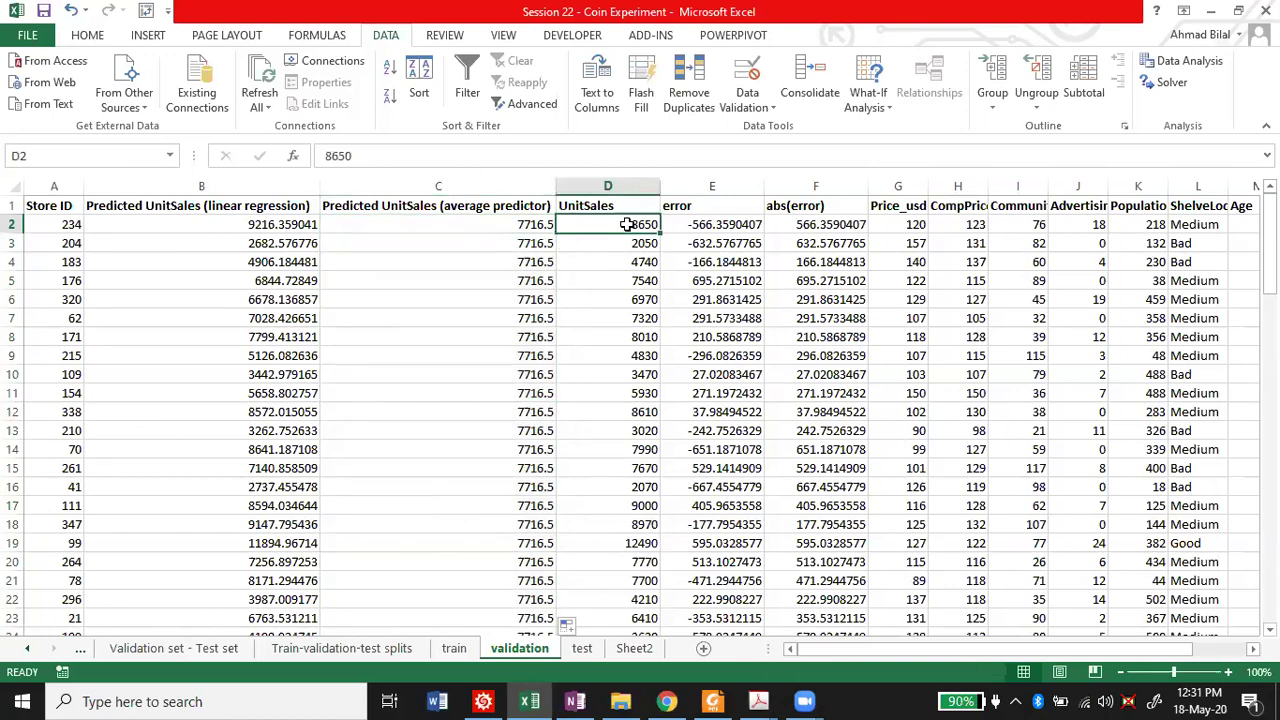
left_click_drag(486, 224, 497, 336)
left_click_drag(245, 224, 262, 322)
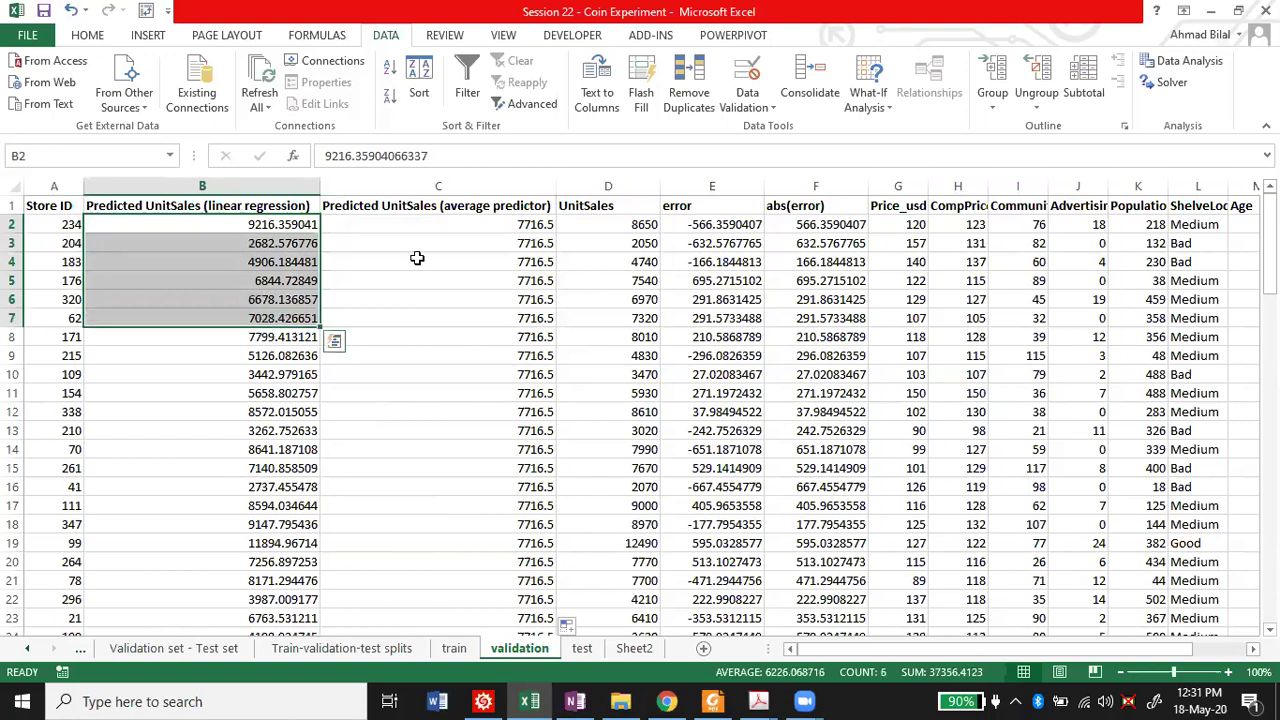
left_click(458, 226)
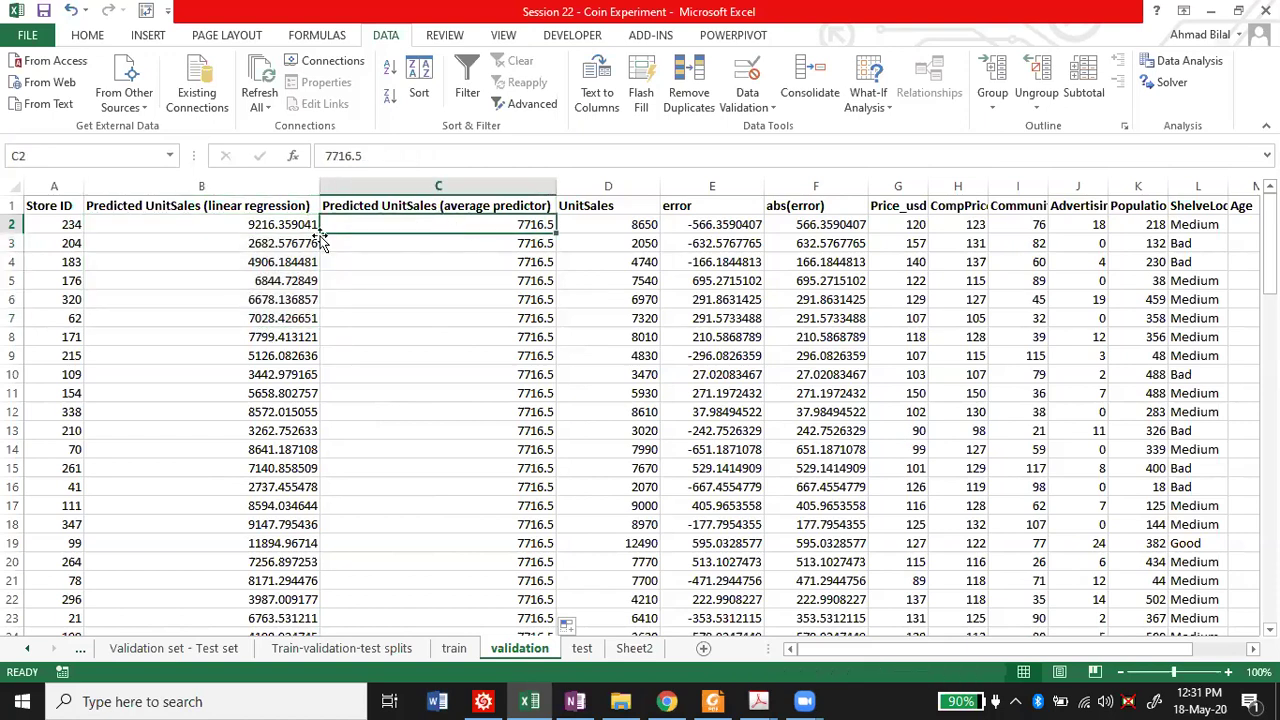
Scroll Foxit back to page 56, Performance Measures for Regression Problems, then return to Excel.
left_click(712, 701)
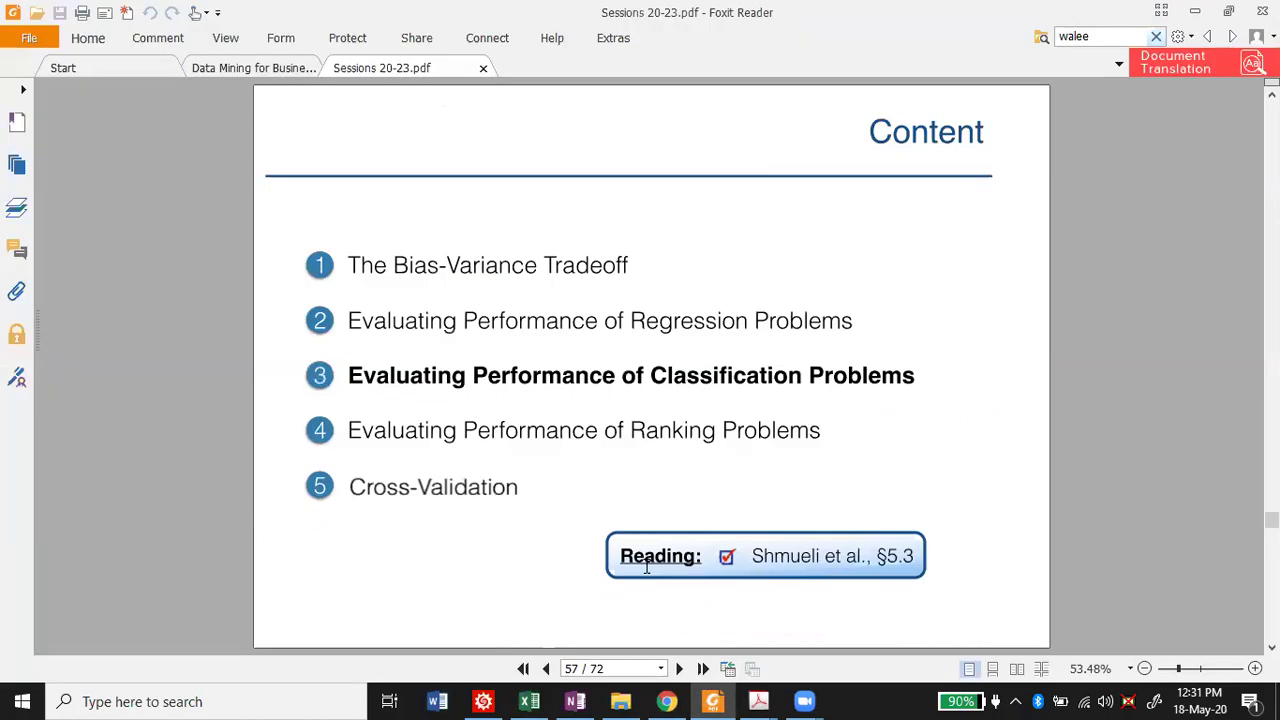
scroll(646, 567, "up", 1)
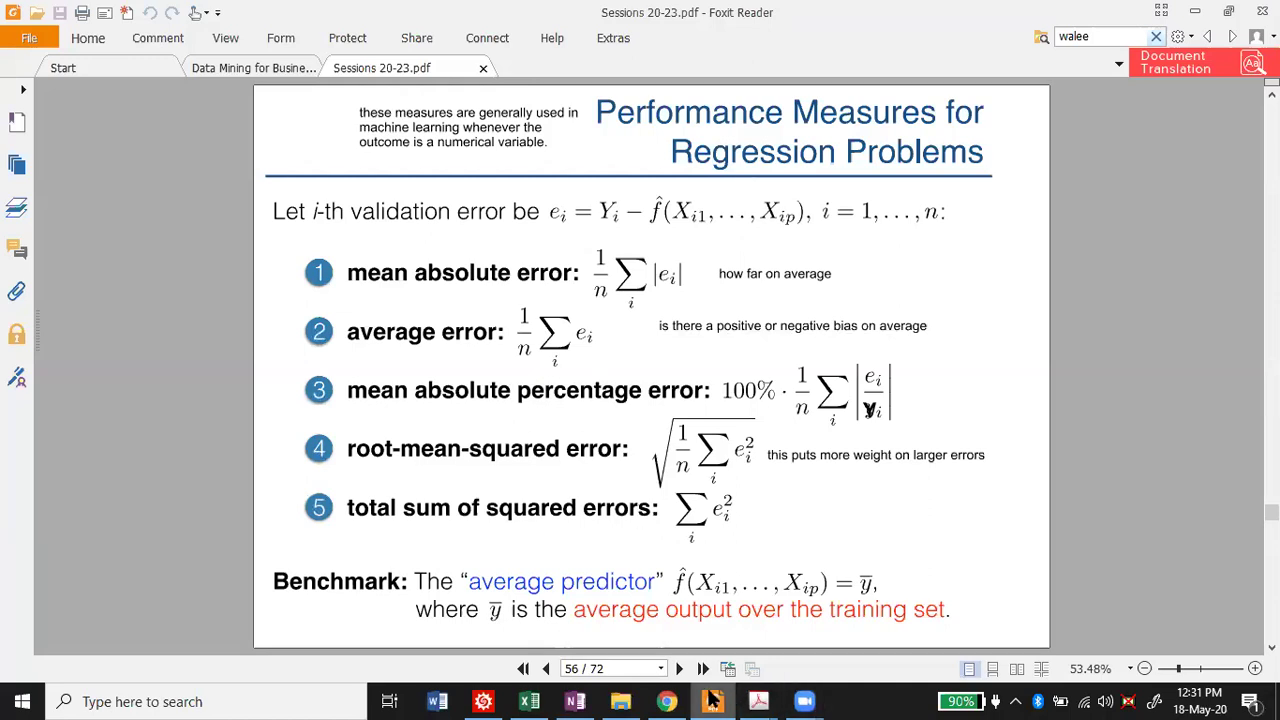
left_click(712, 700)
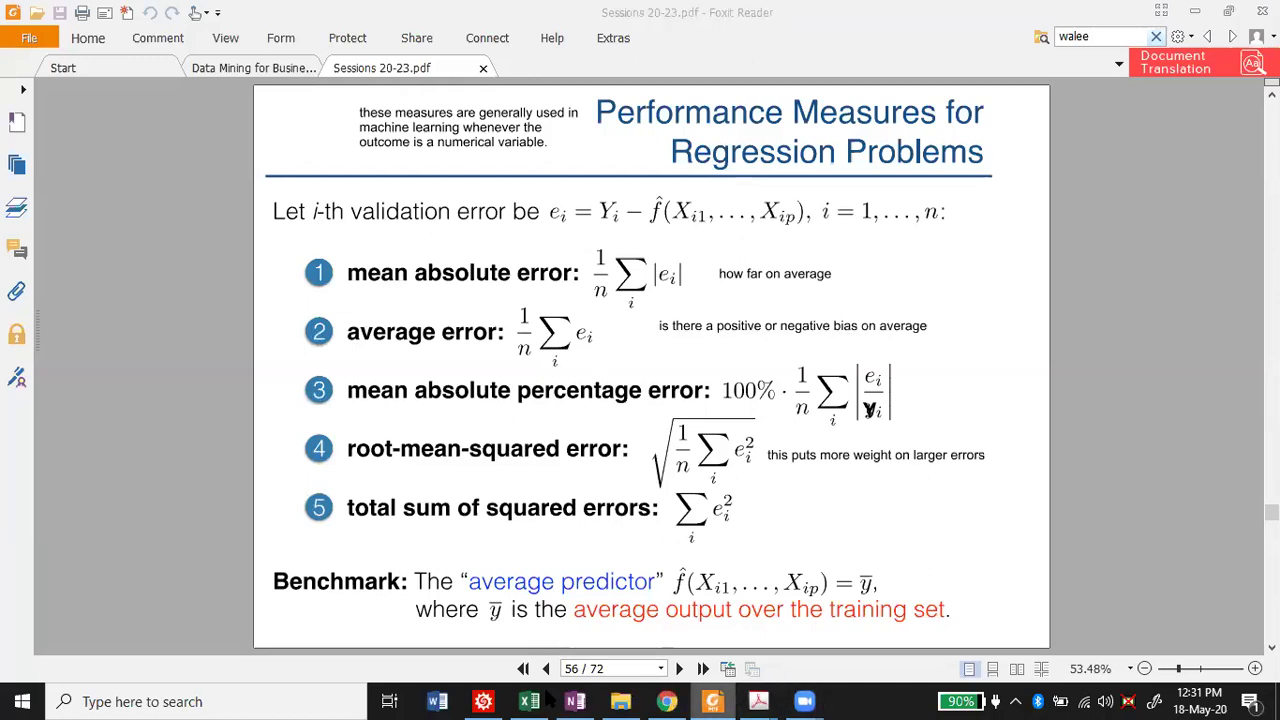
left_click(545, 700)
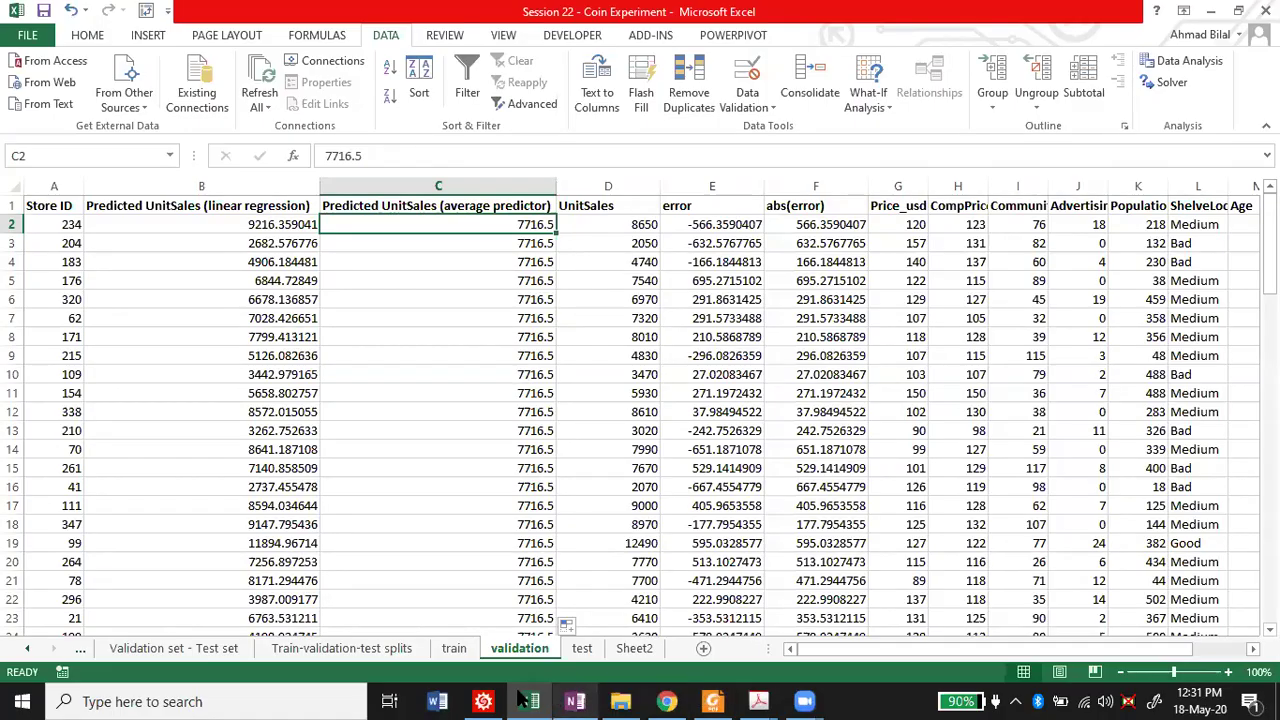
left_click(527, 700)
key("alt+Tab")
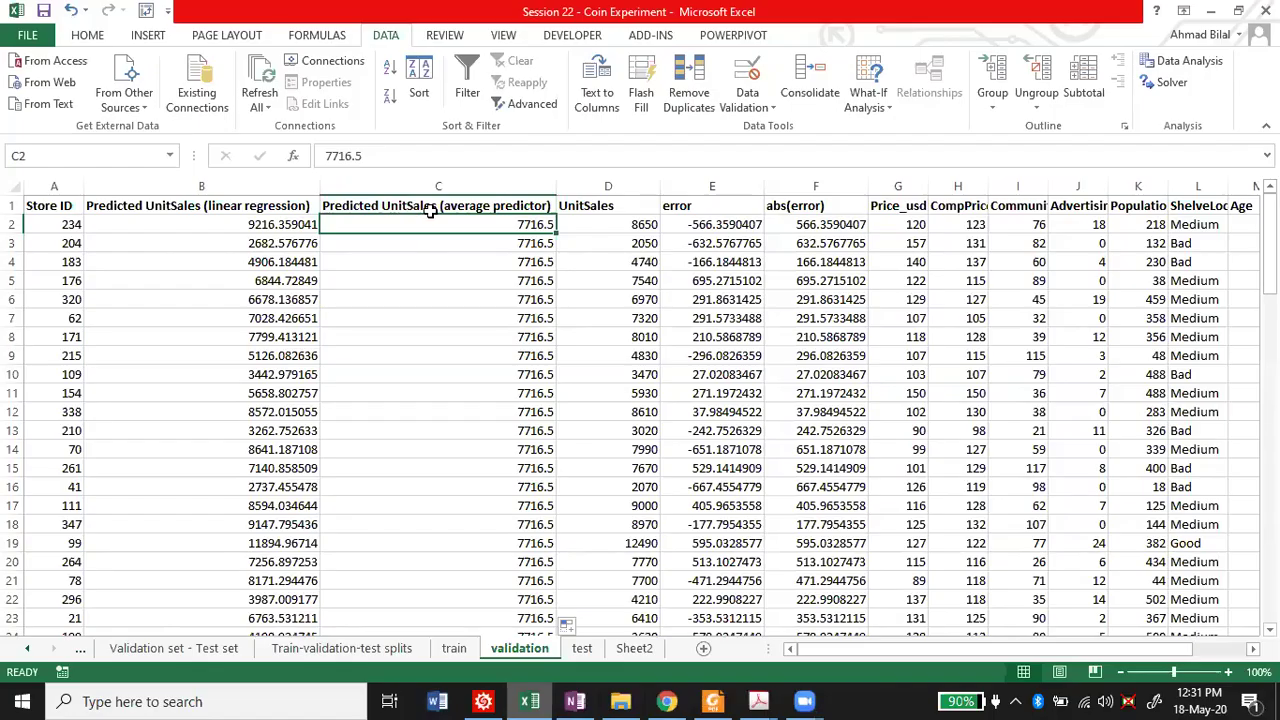
left_click(447, 205)
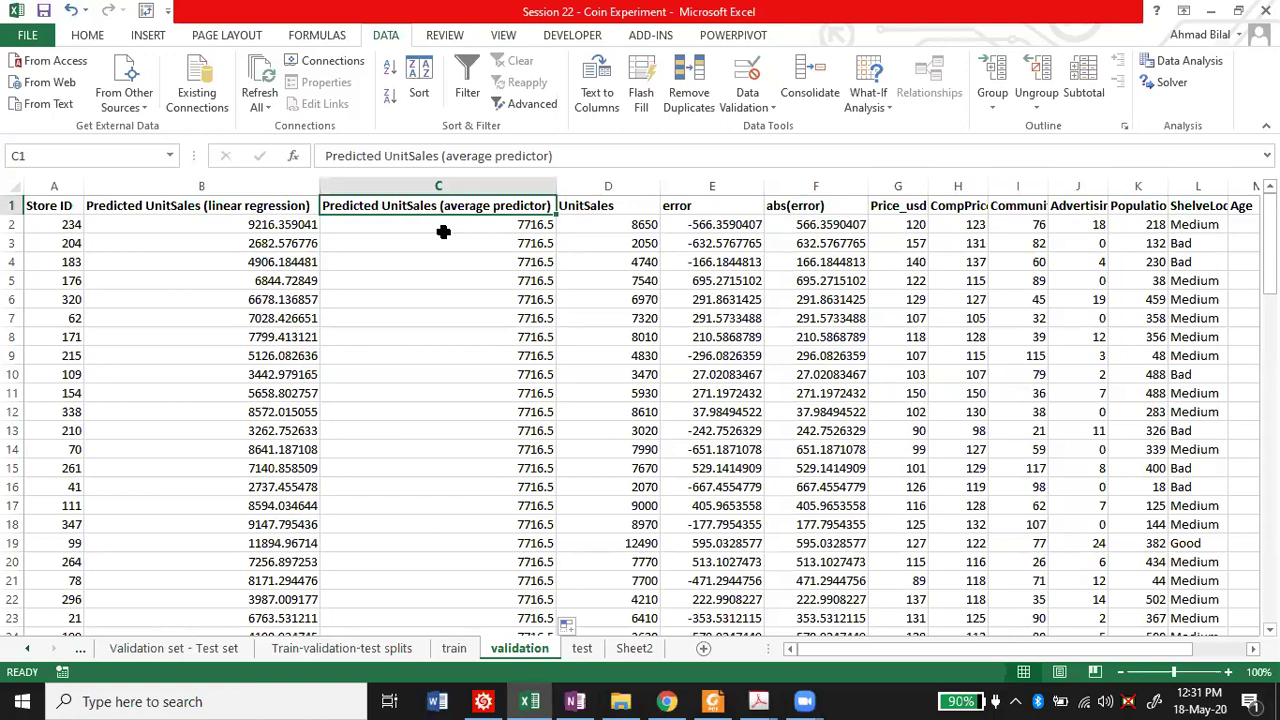
left_click(265, 205)
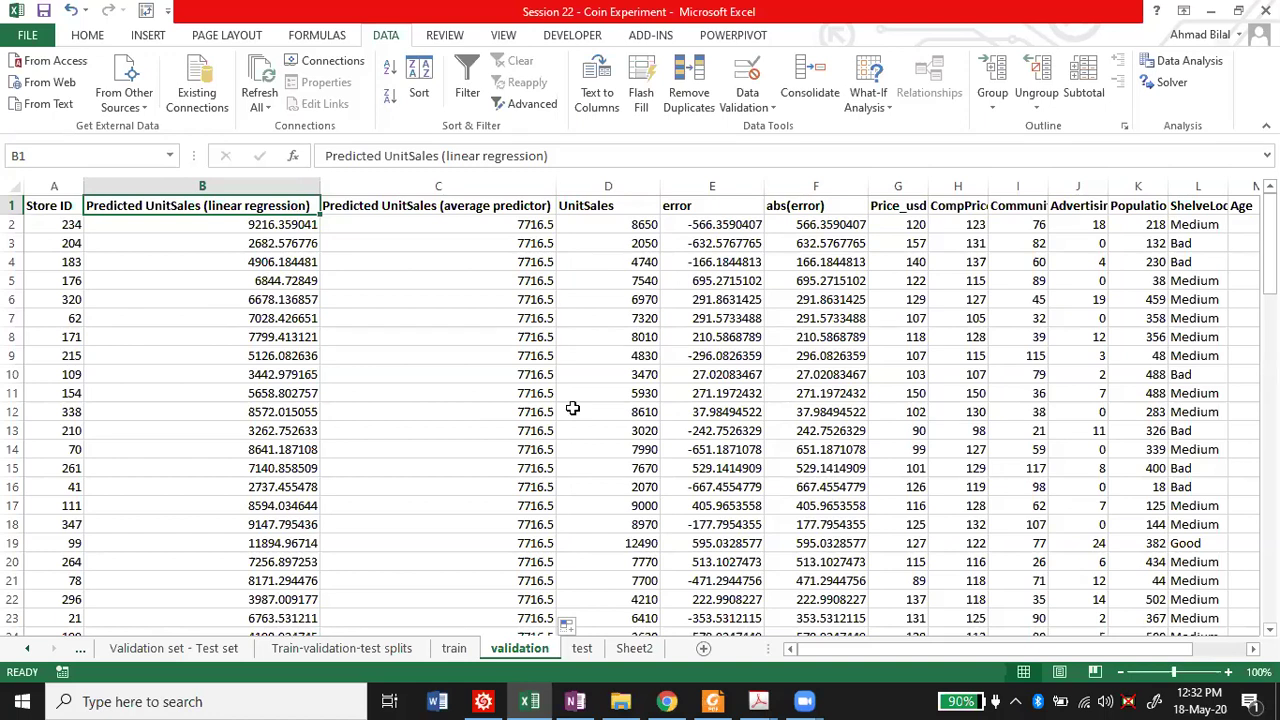
left_click(760, 701)
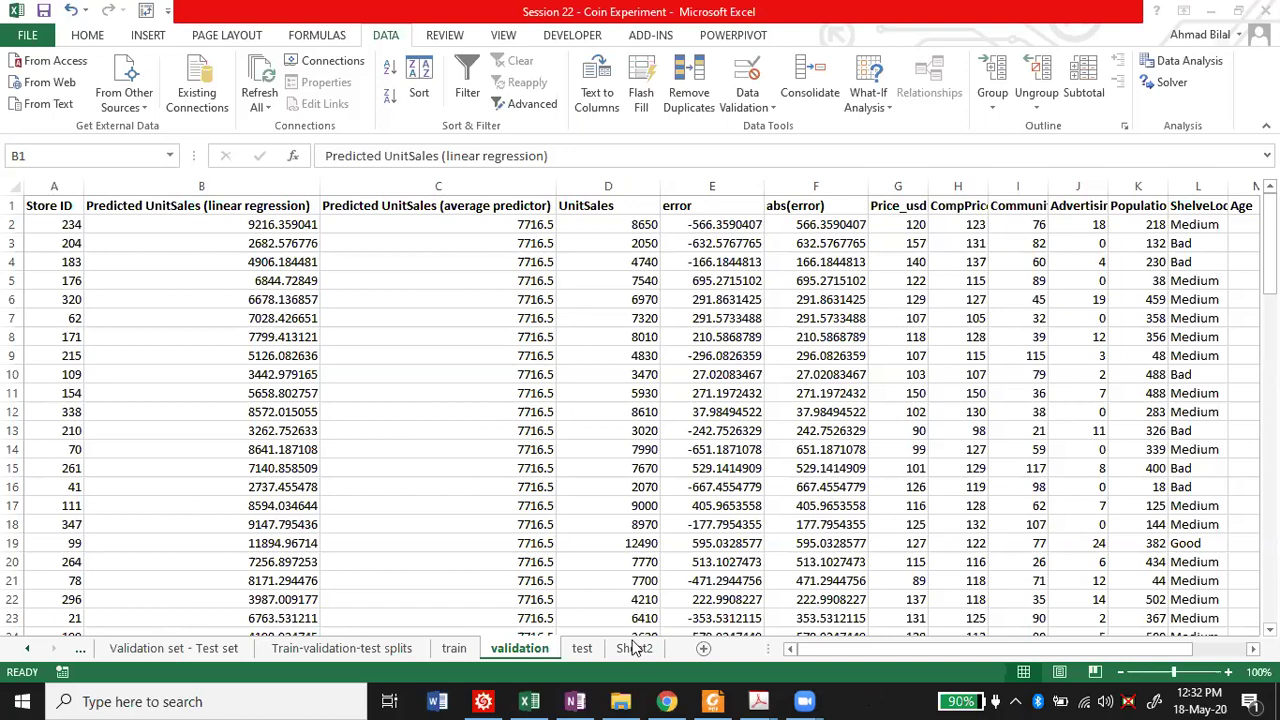
Show the train sheet's first UnitSales value 7410, then bring up Sessions 20-23.pdf in Acrobat.
left_click(455, 649)
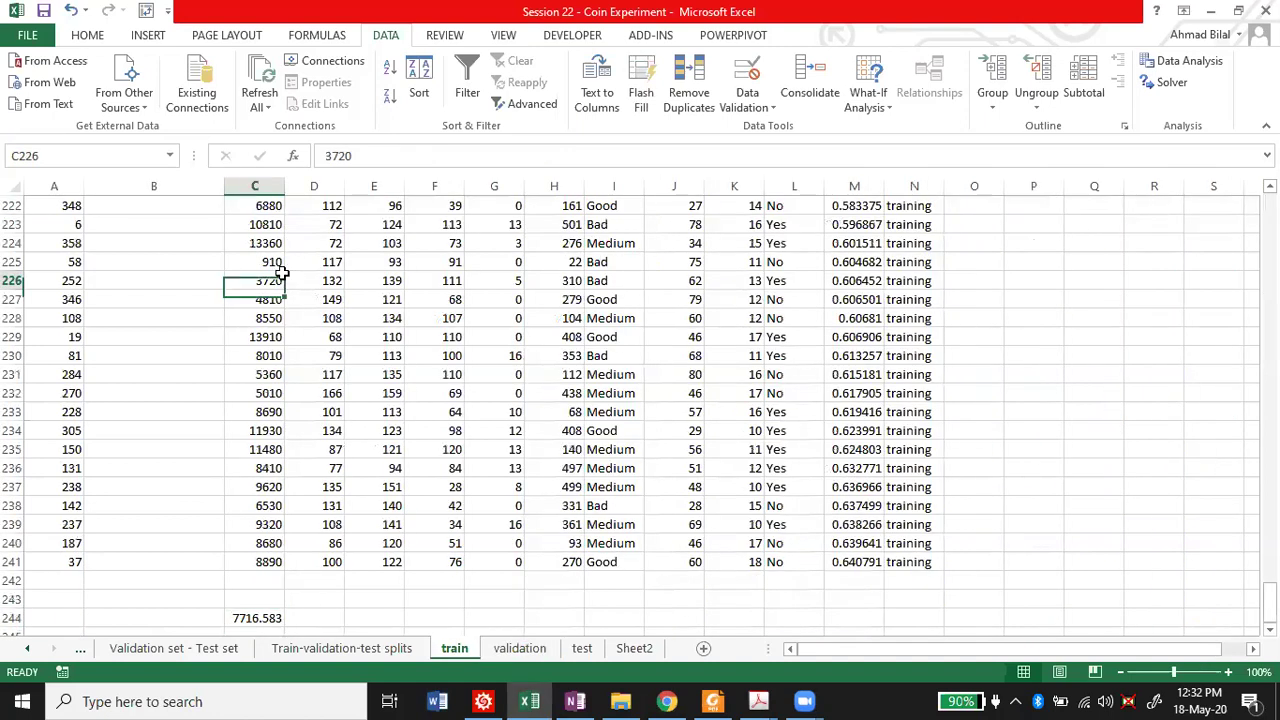
key("ctrl+Up")
key("Down")
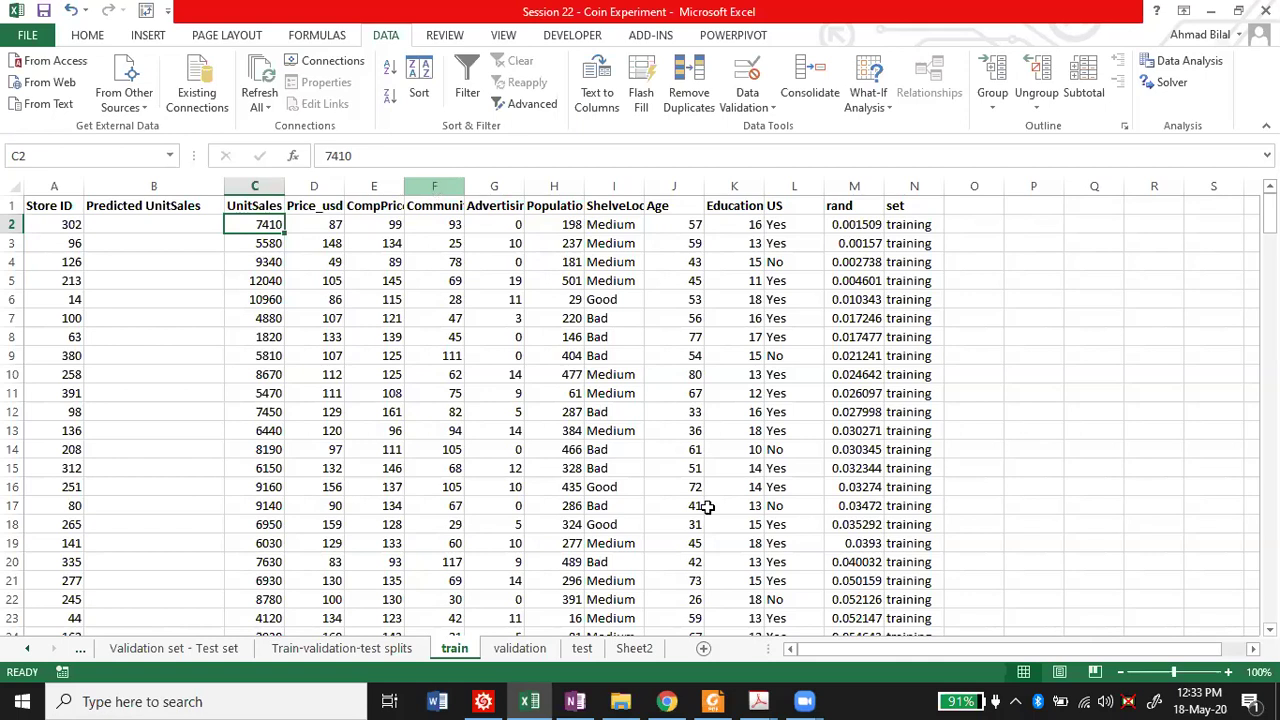
left_click(758, 701)
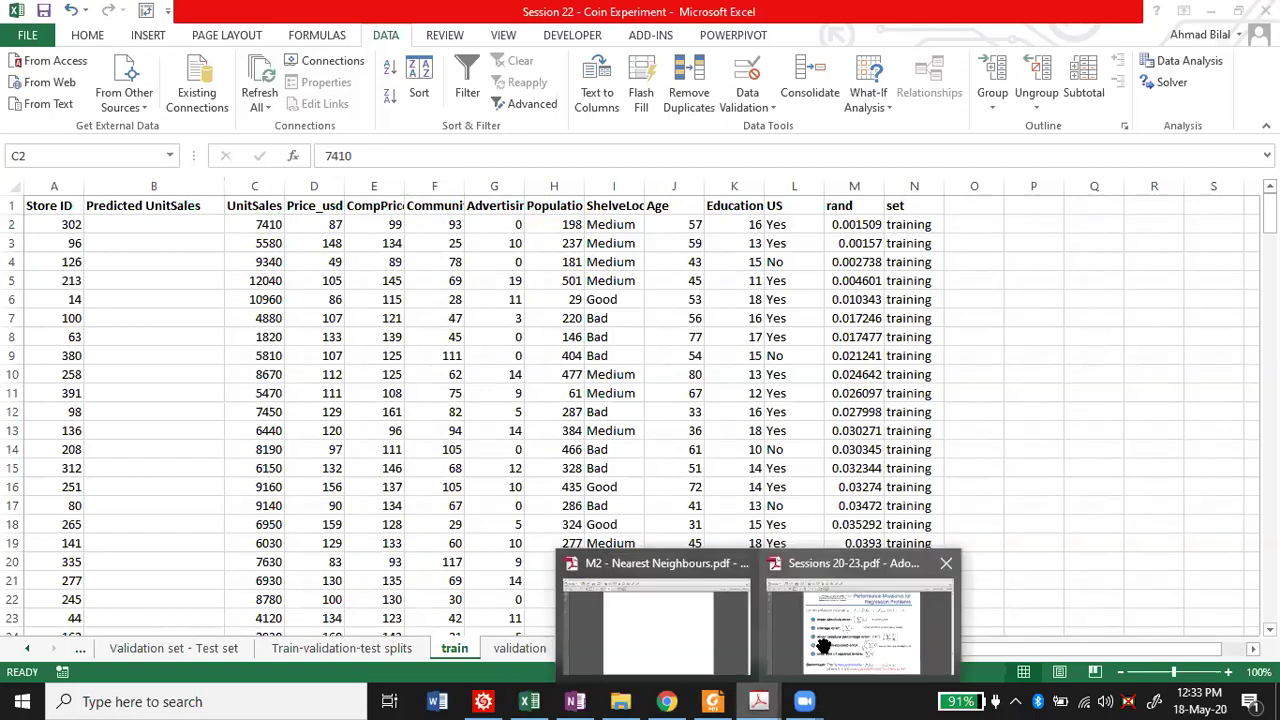
left_click(826, 652)
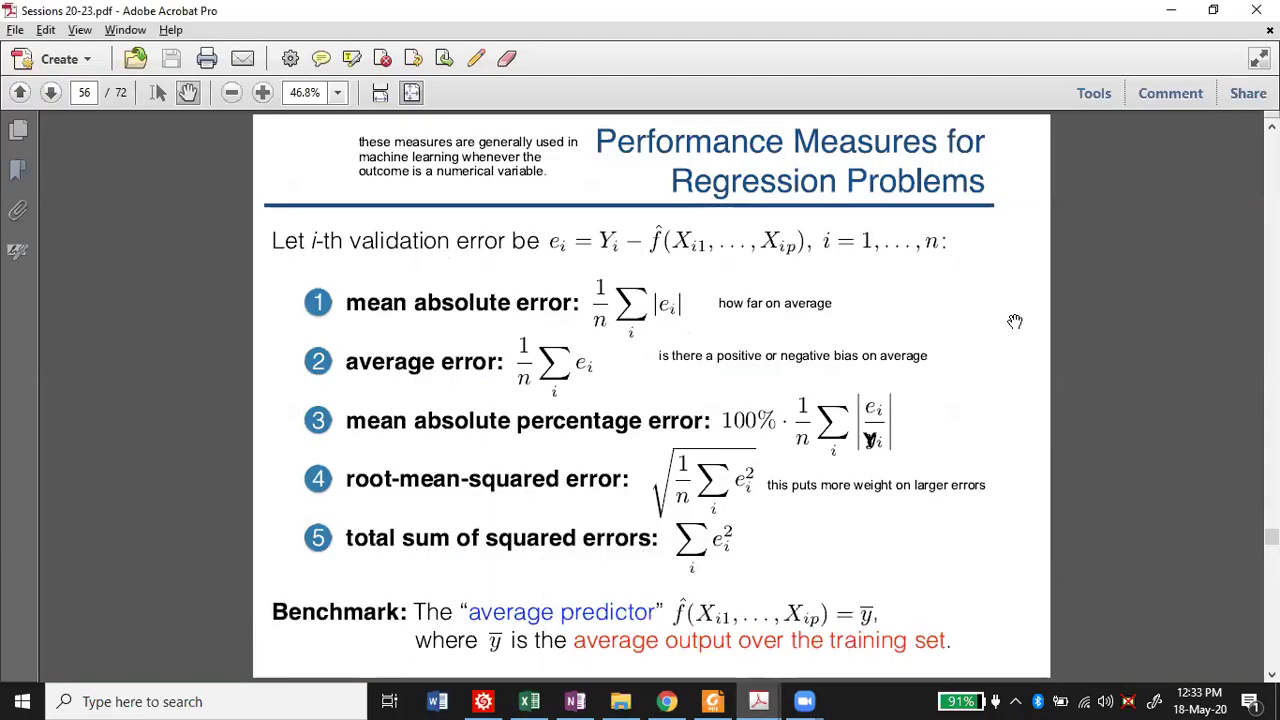
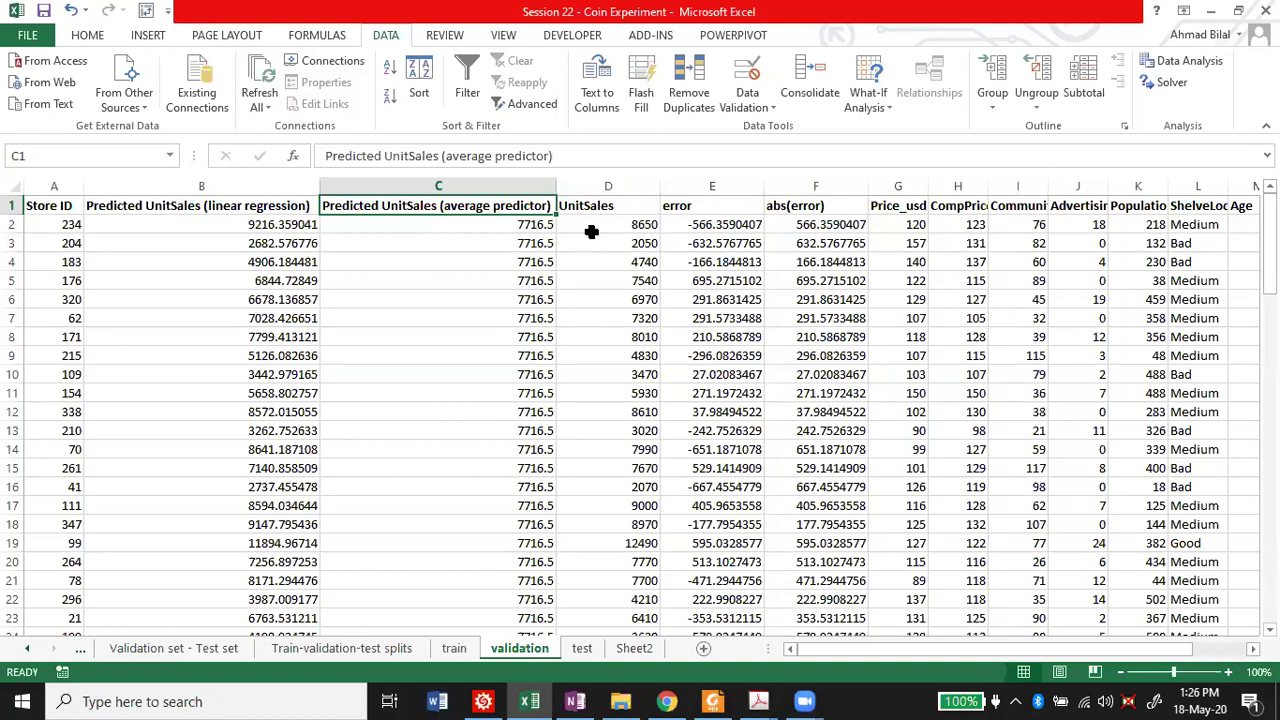
Select the first 7716.5 average-predictor value in C2 alongside its actual UnitSales.
left_click(898, 697)
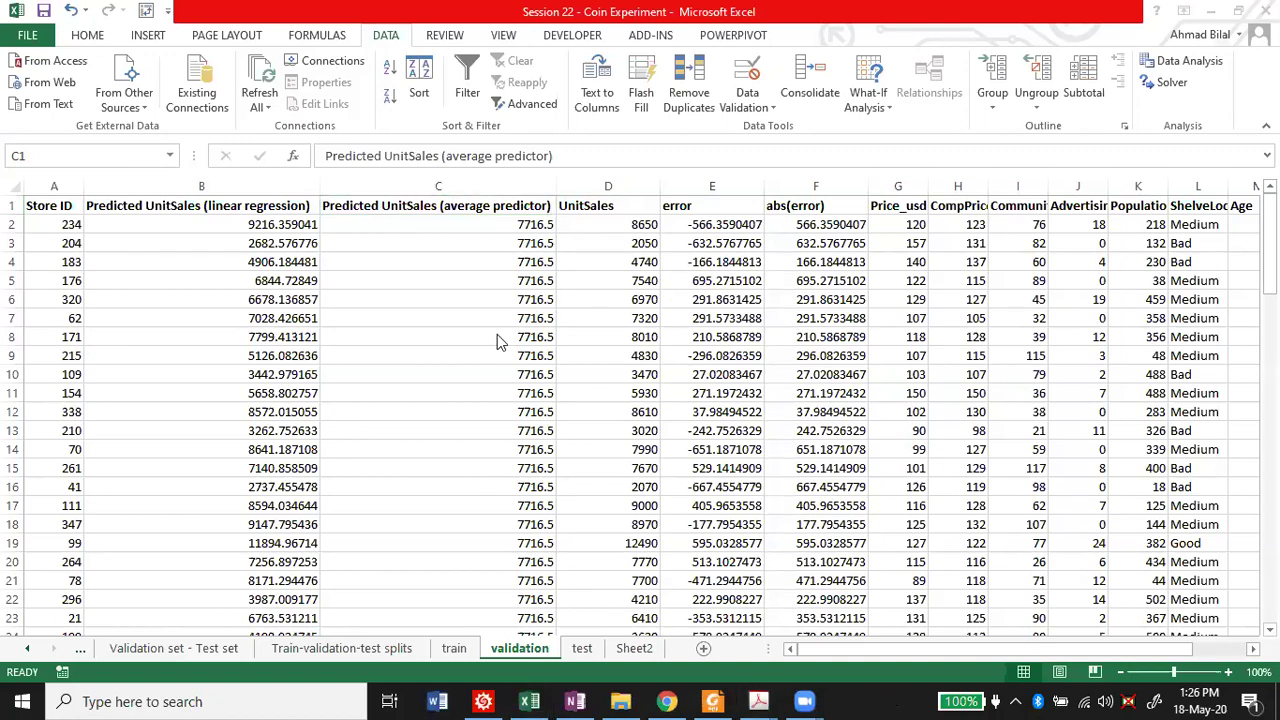
left_click(550, 224)
left_click_drag(552, 224, 596, 224)
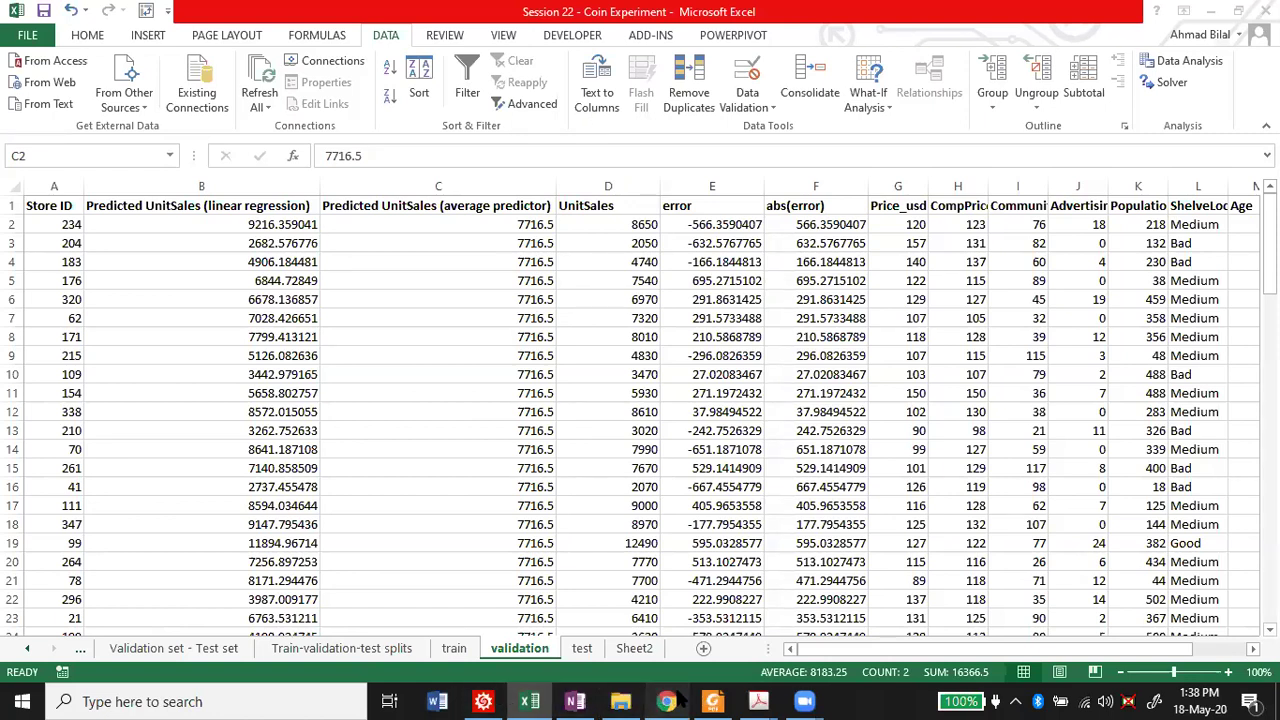
Bring Chrome forward to the Towards Data Science article's precision versus specificity advice.
left_click(666, 701)
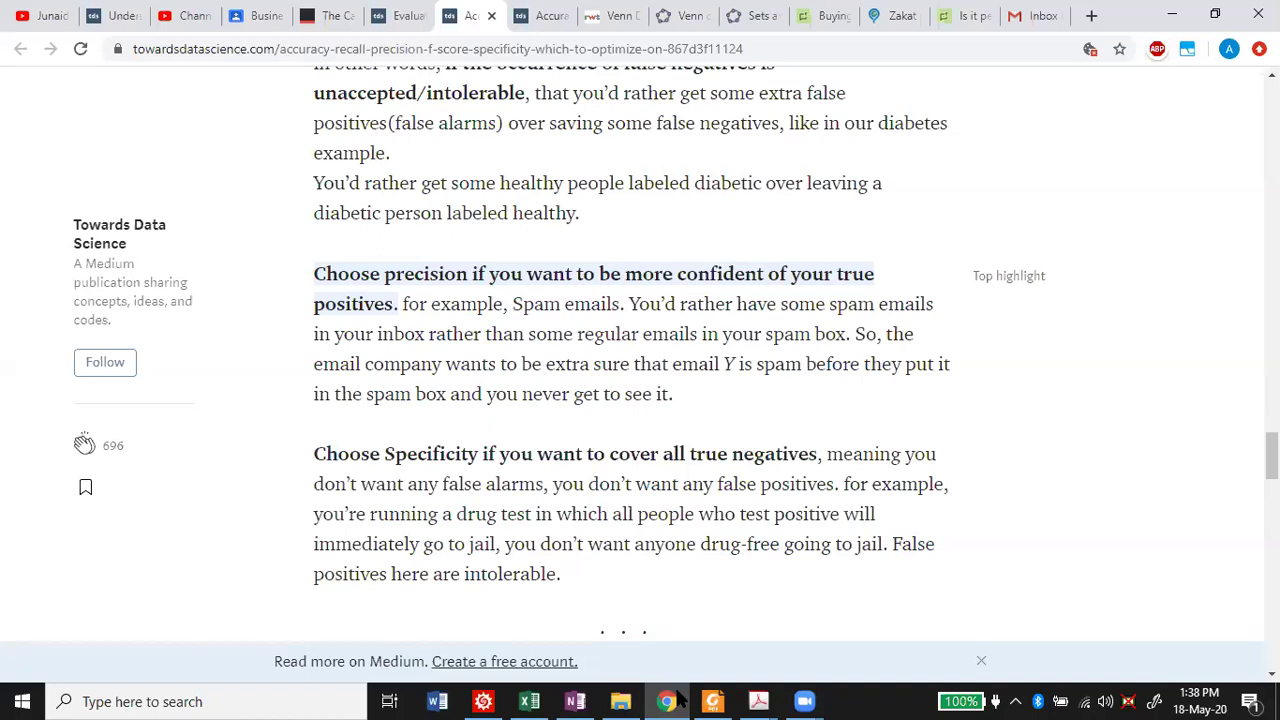
left_click(679, 697)
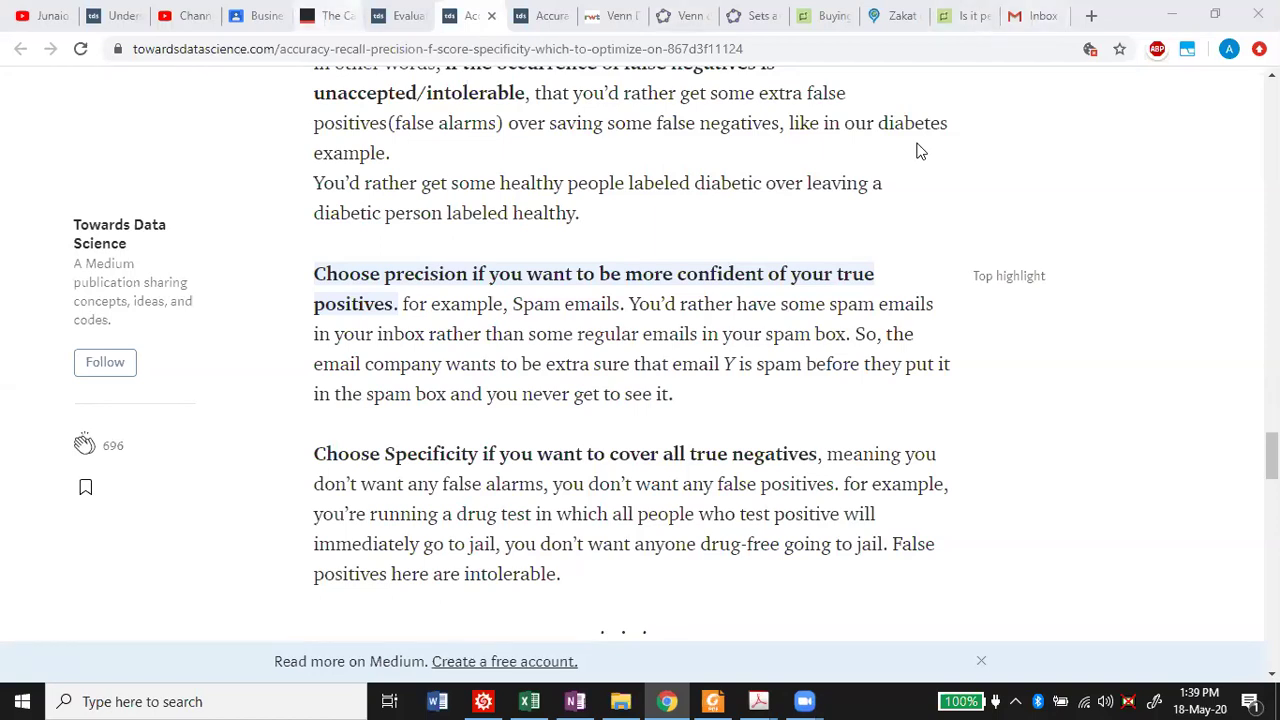
Switch to the Gmail tab and navigate to datacamp.com.
key("ctrl+9")
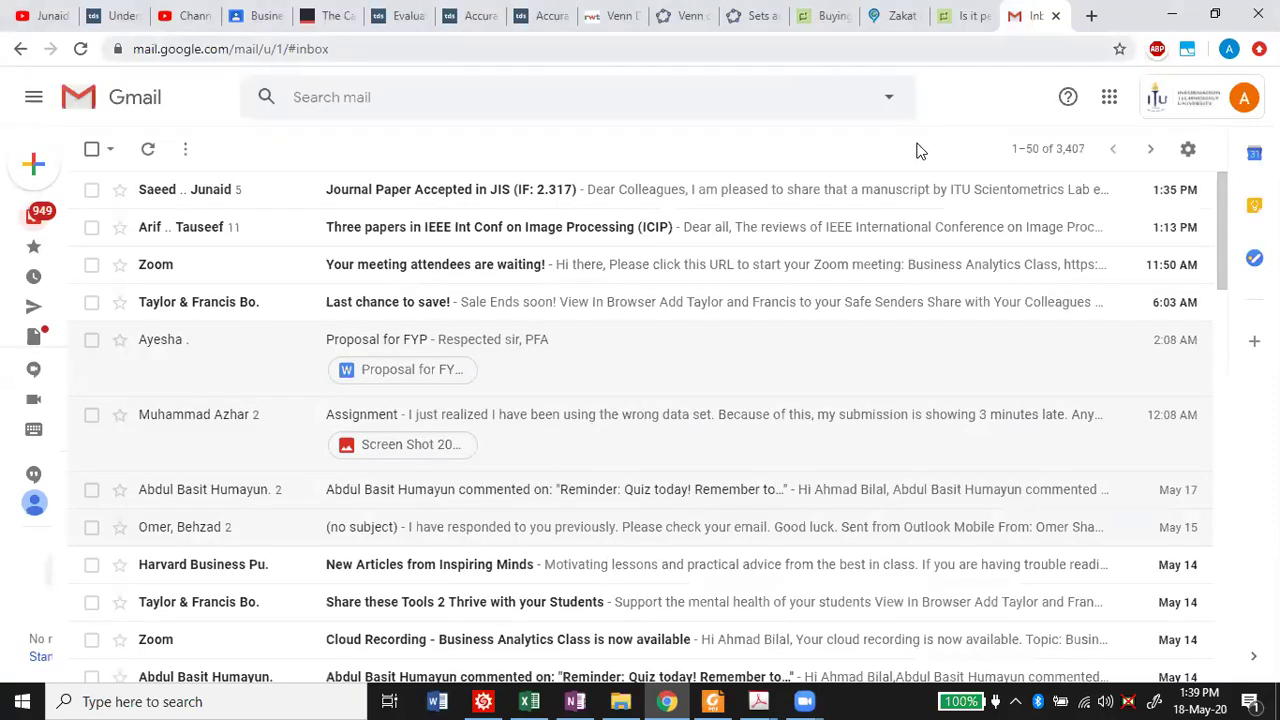
key("ctrl+l")
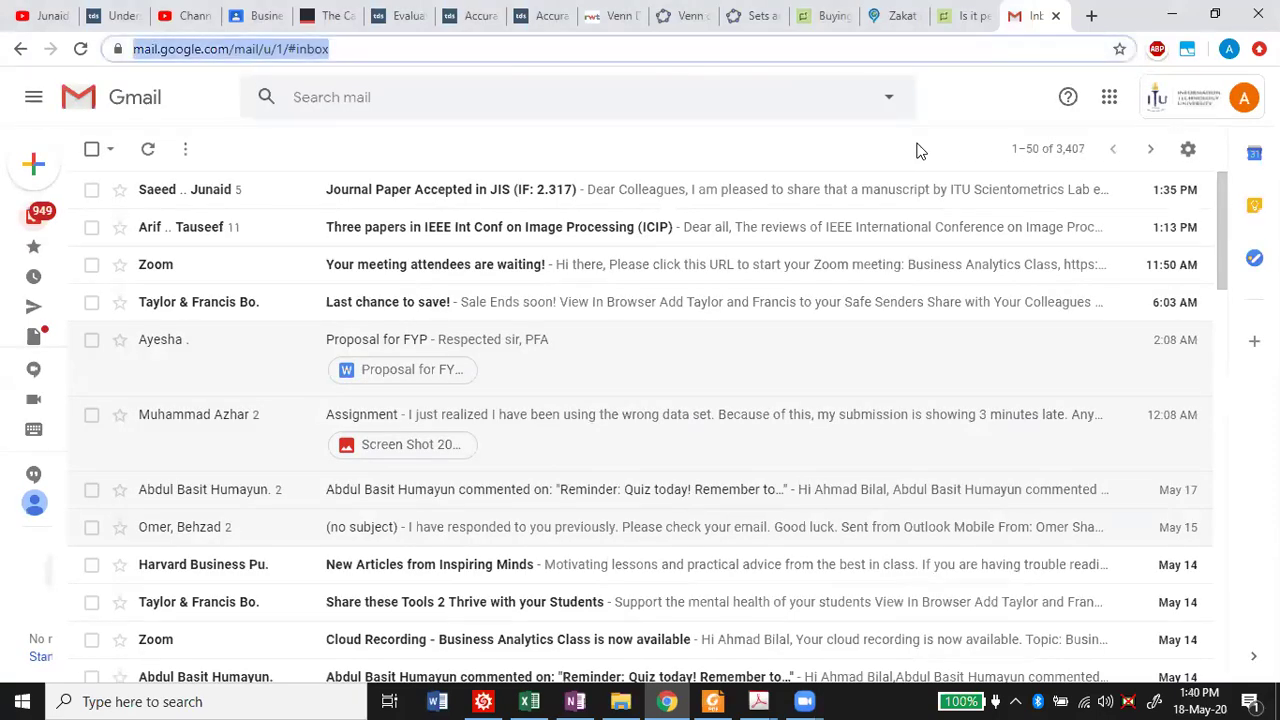
type("datacamp.com")
key("Return")
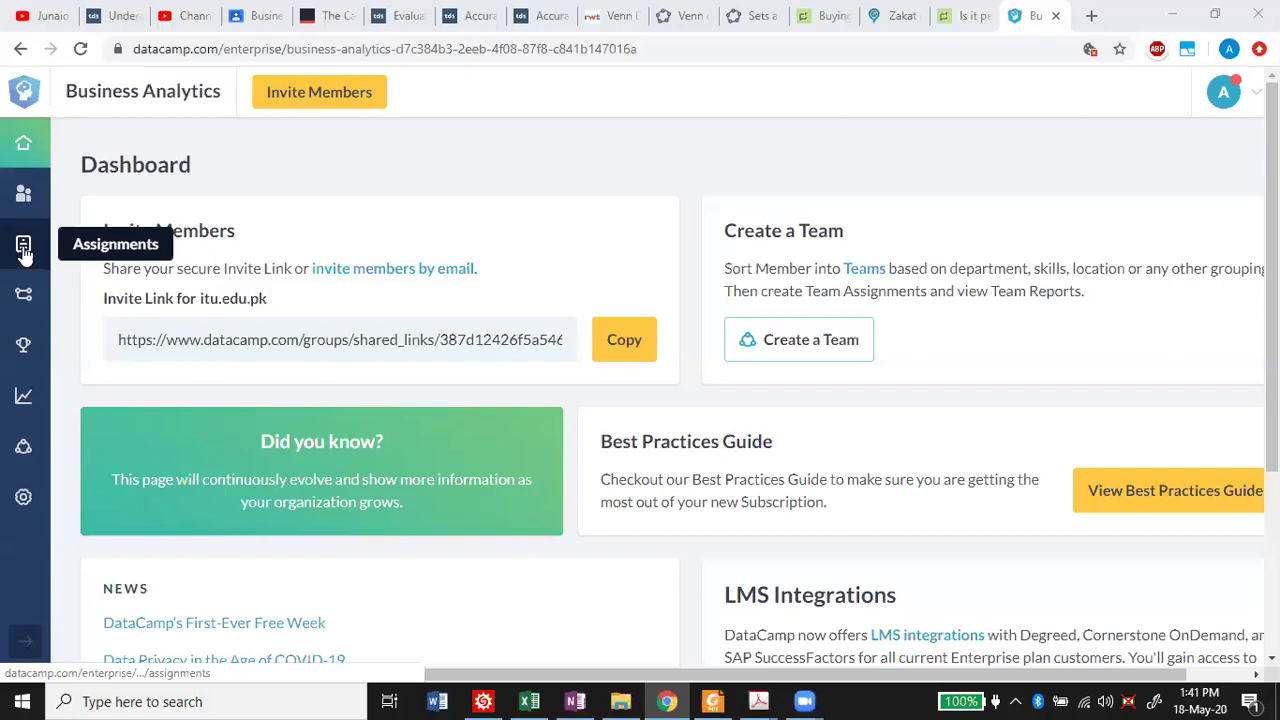
Open the Geometries assignment from the Assignments list.
left_click(24, 246)
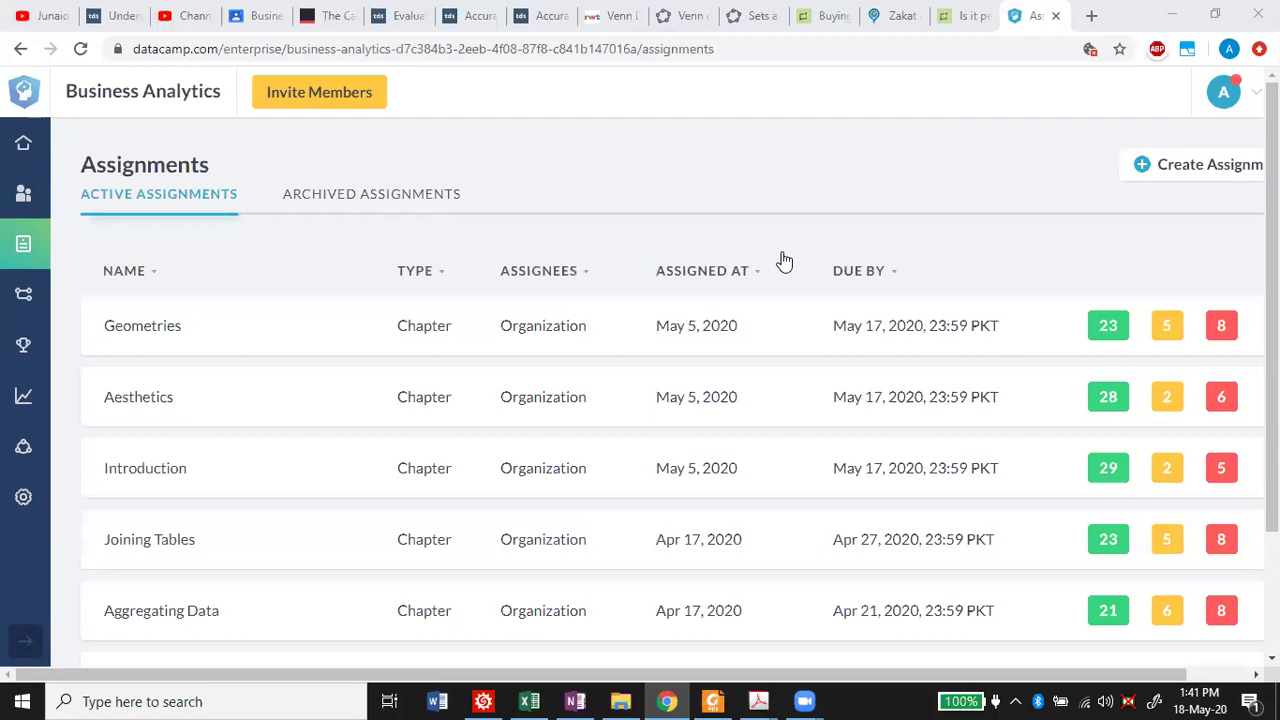
scroll(434, 507, "down", 2)
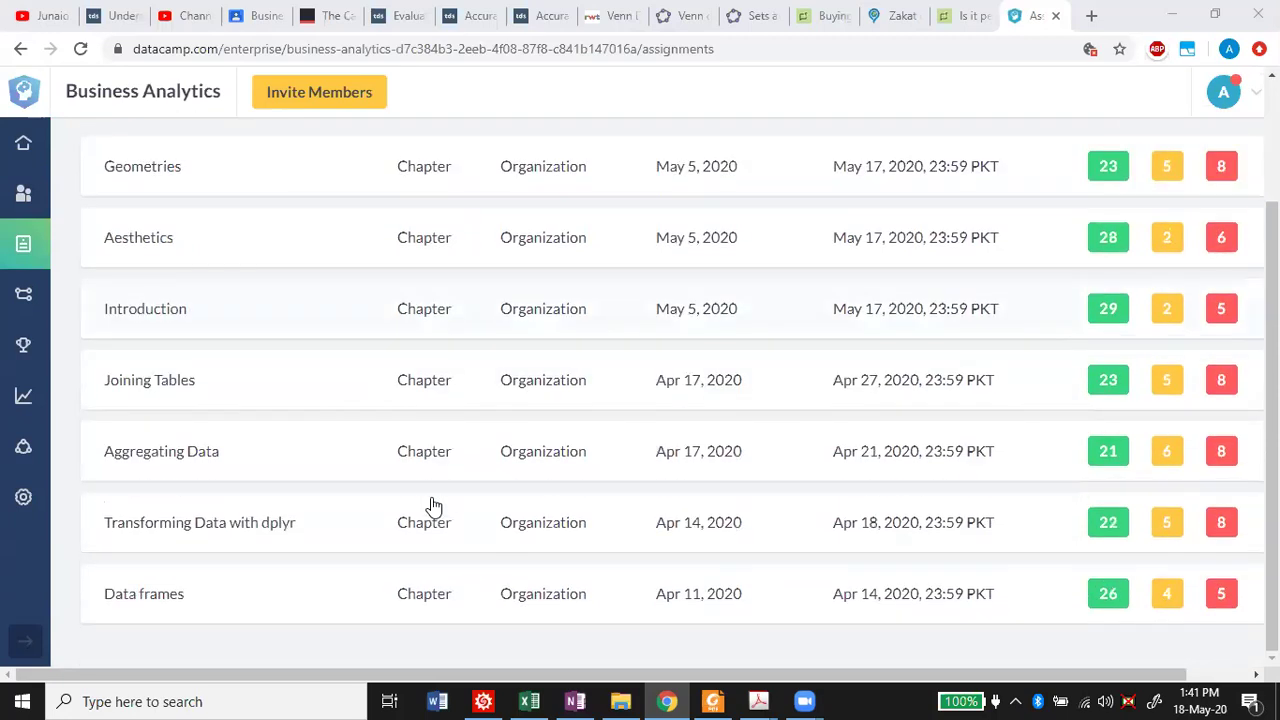
scroll(429, 507, "up", 2)
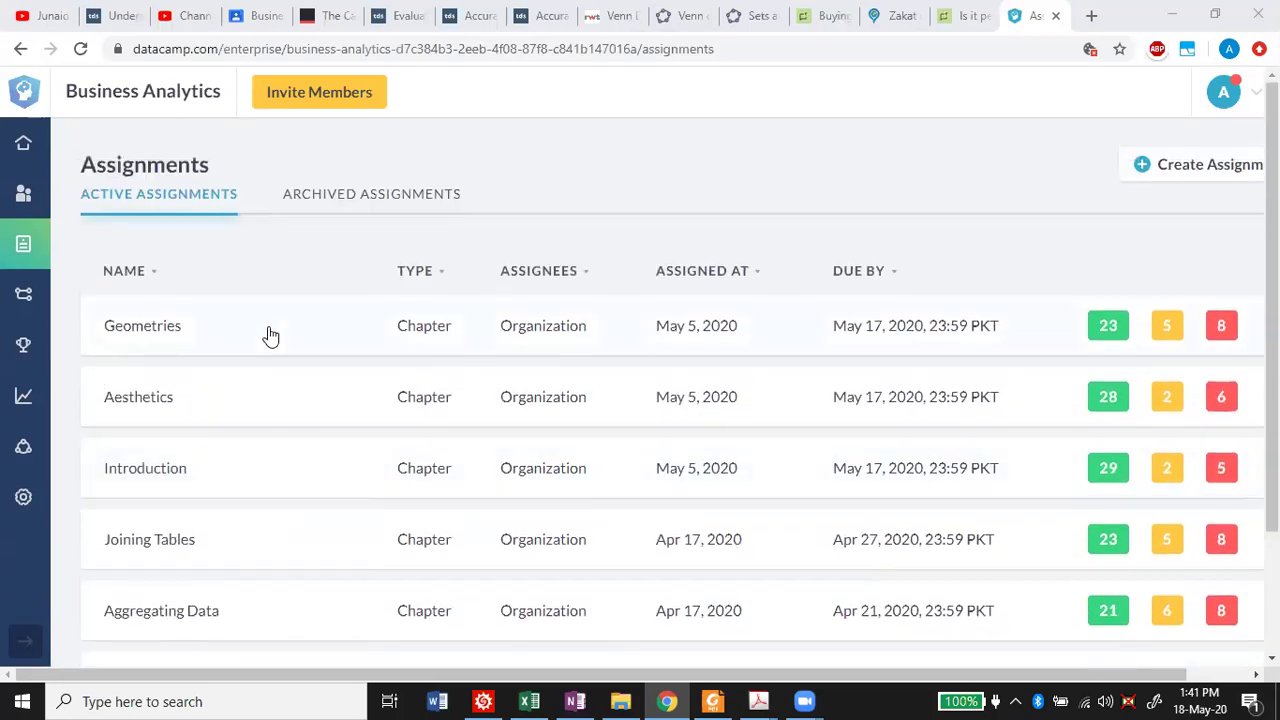
left_click(765, 449)
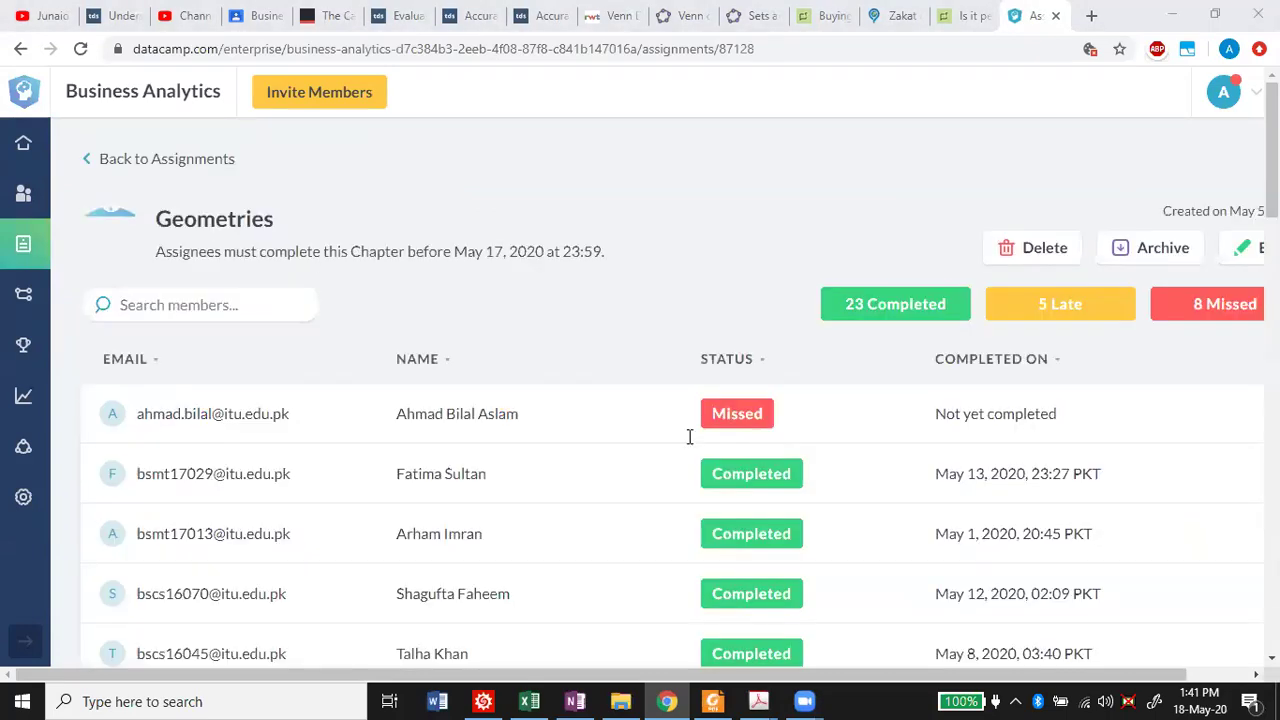
scroll(627, 342, "down", 1)
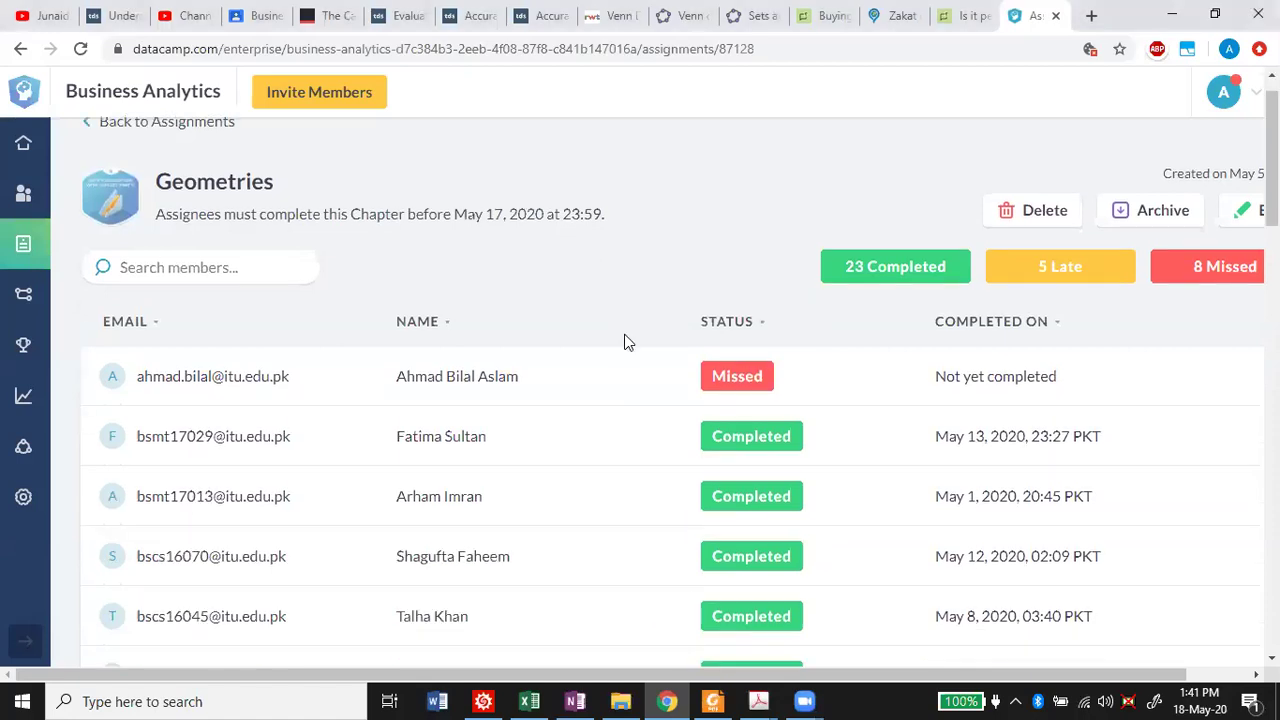
scroll(627, 342, "down", 4)
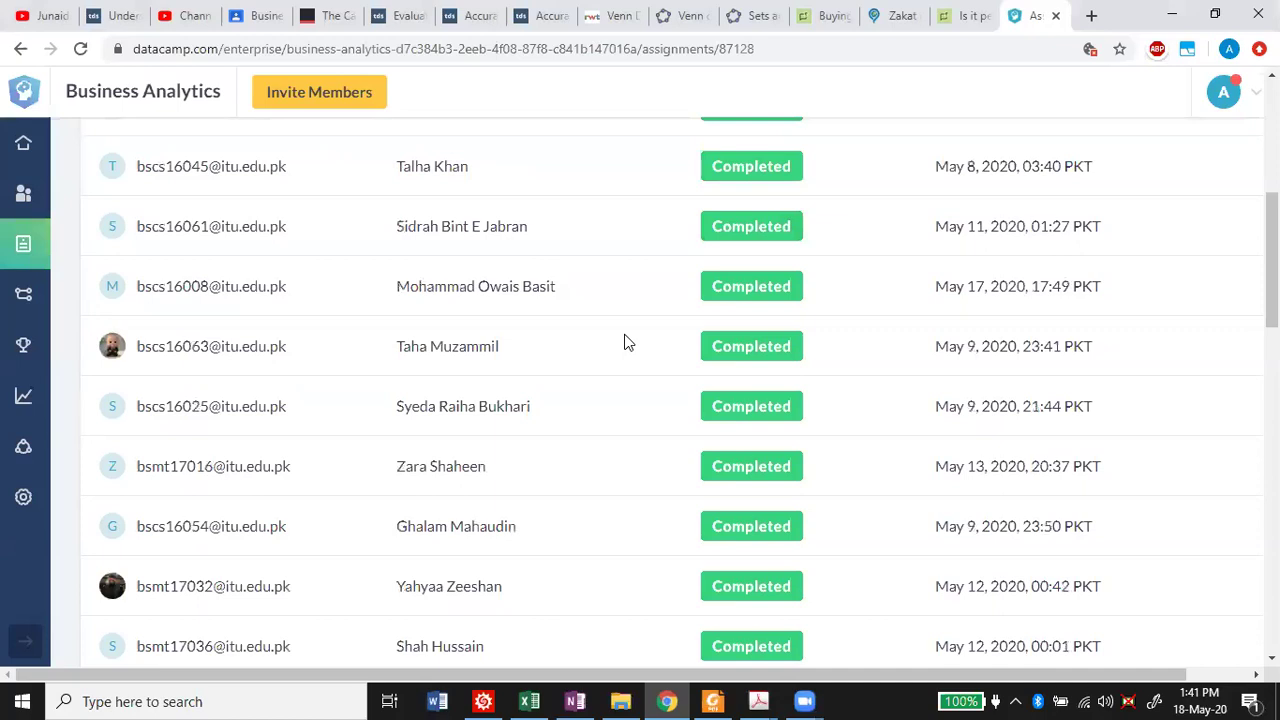
Search the Geometries member list for a student's name.
key("ctrl+f")
type("misba")
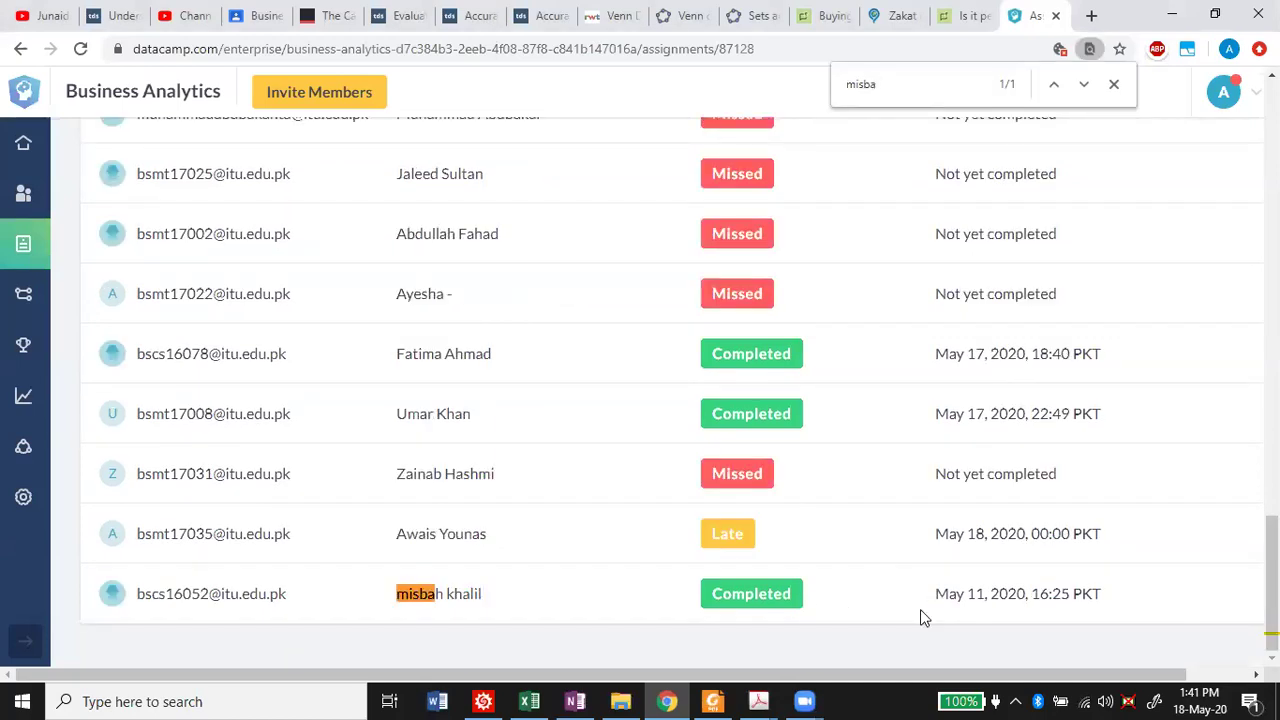
mouse_move(872, 681)
left_mouse_down()
mouse_move(1012, 676)
mouse_move(860, 666)
left_mouse_up()
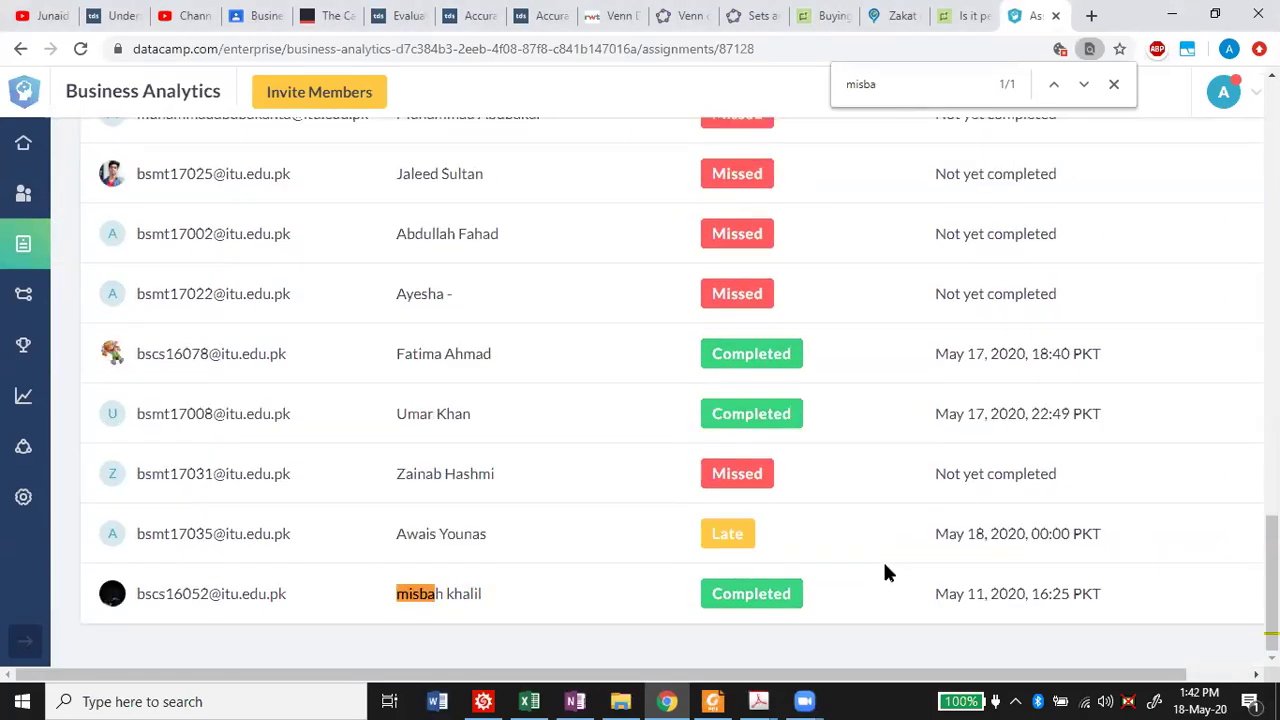
scroll(461, 354, "up", 15)
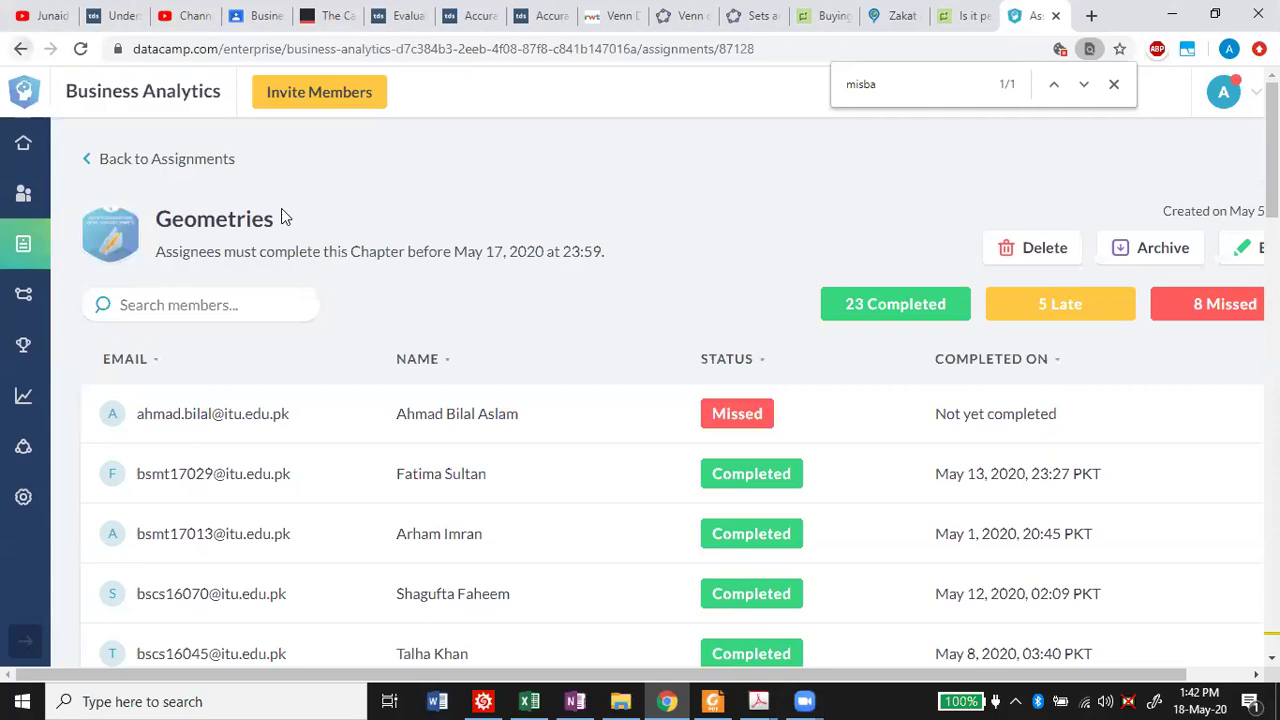
Search the Aesthetics assignment's members for two students, then go back to the list.
left_click(718, 439)
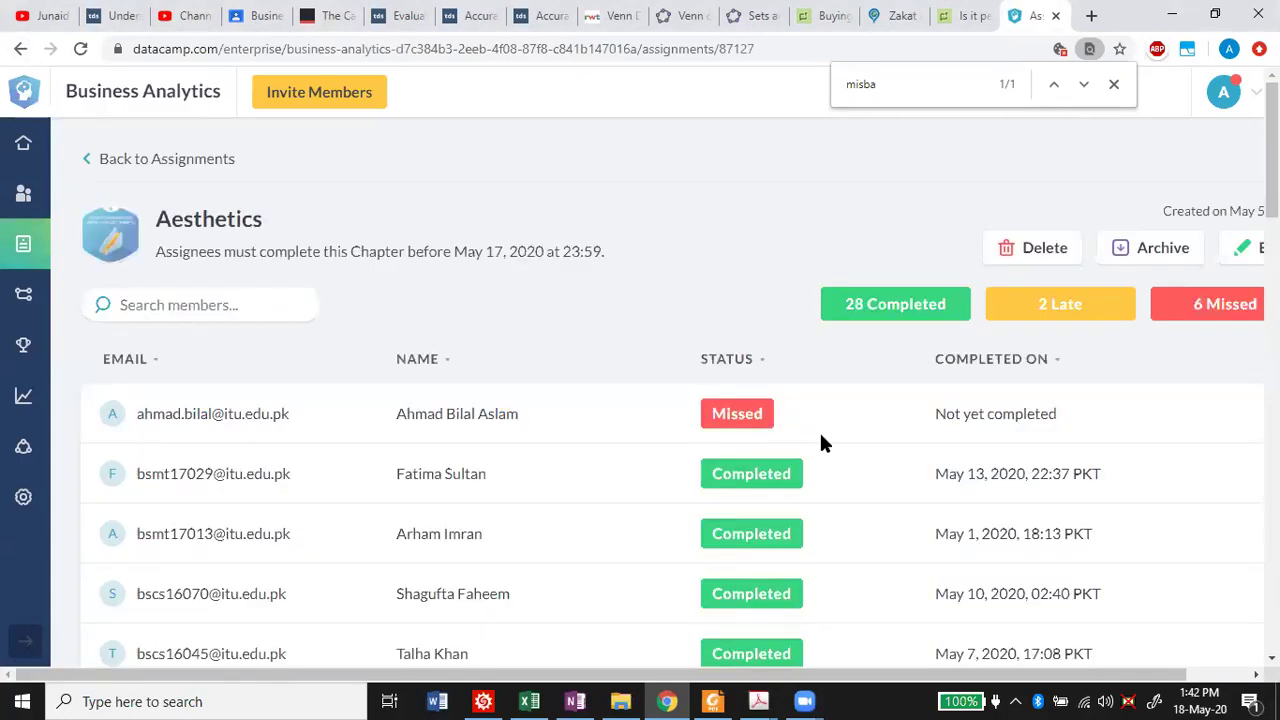
key("ctrl+f")
type("misba")
key("ctrl+f")
type("azhar")
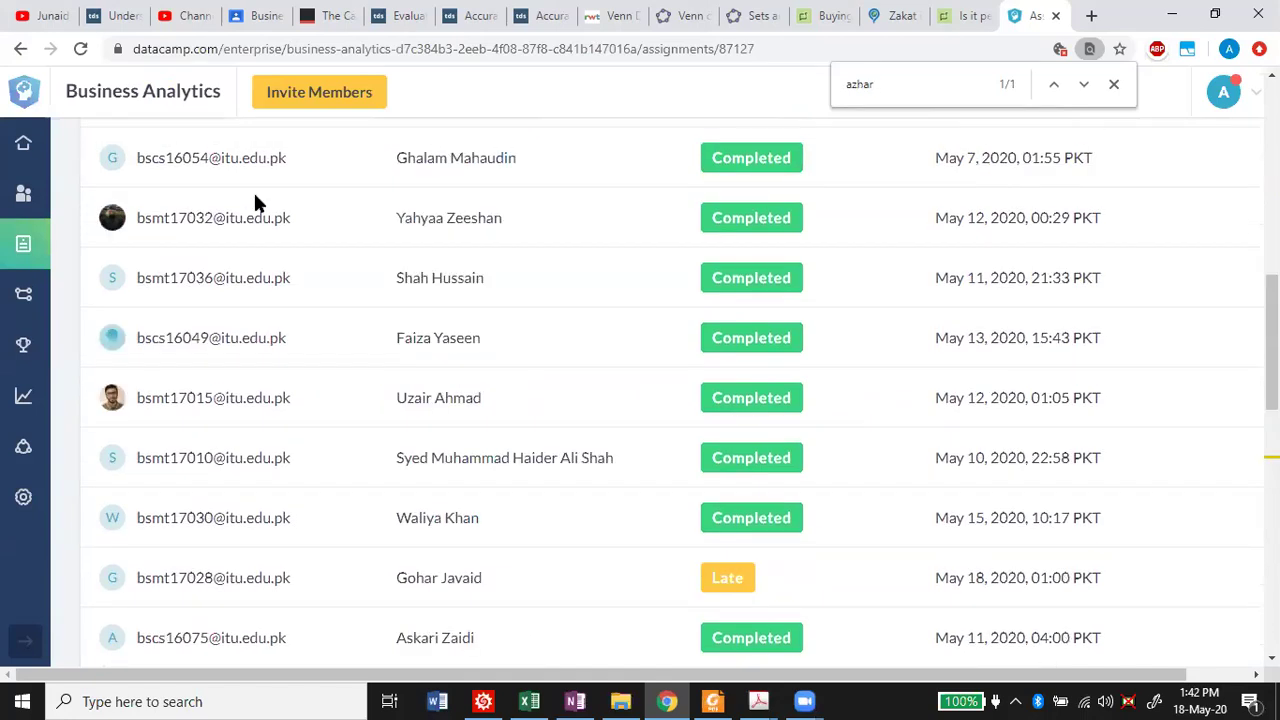
key("Return")
scroll(237, 345, "up", 10)
key("alt+Left")
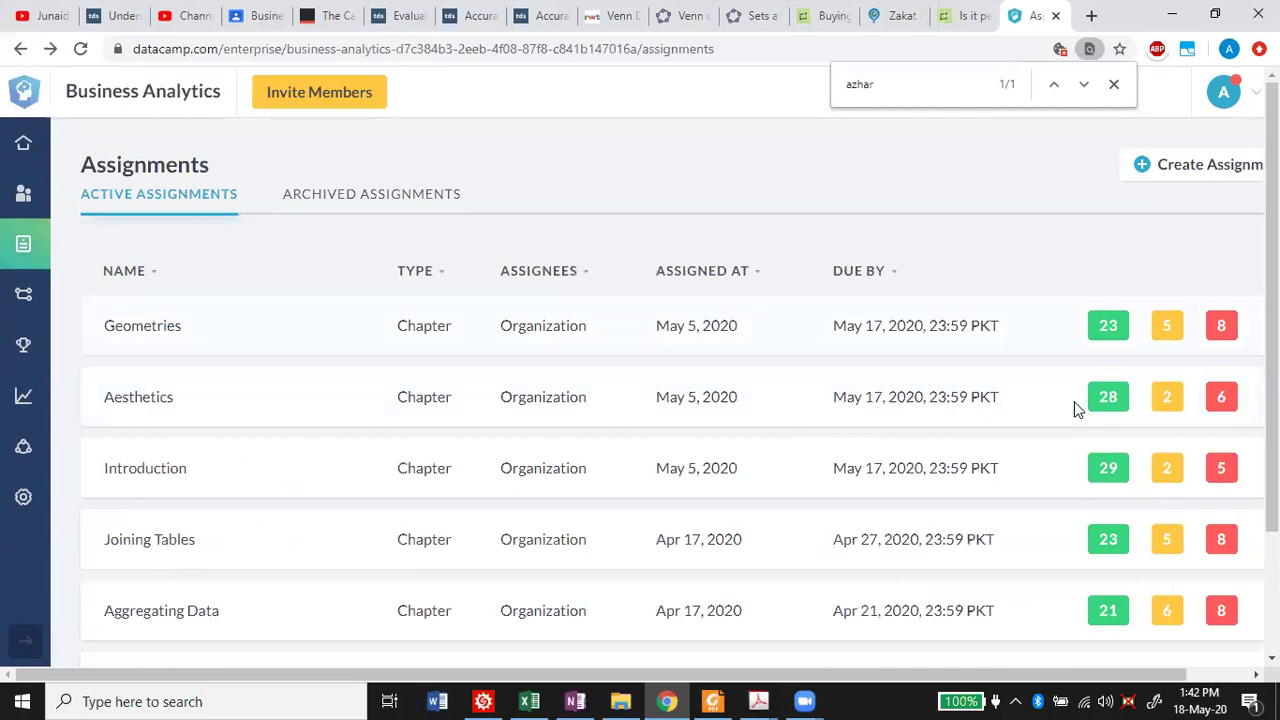
Search the Geometries assignment's members for the second student and return to the list.
left_click(1074, 401)
key("ctrl+f")
type("azha")
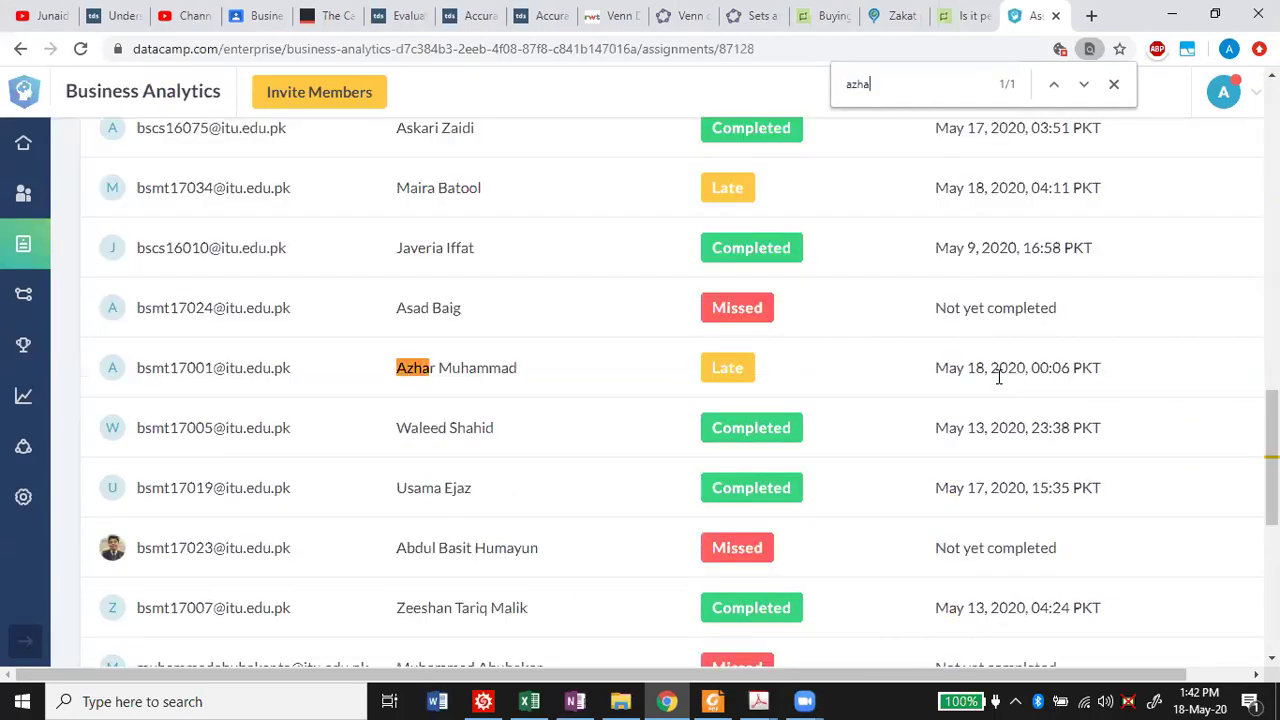
key("Escape")
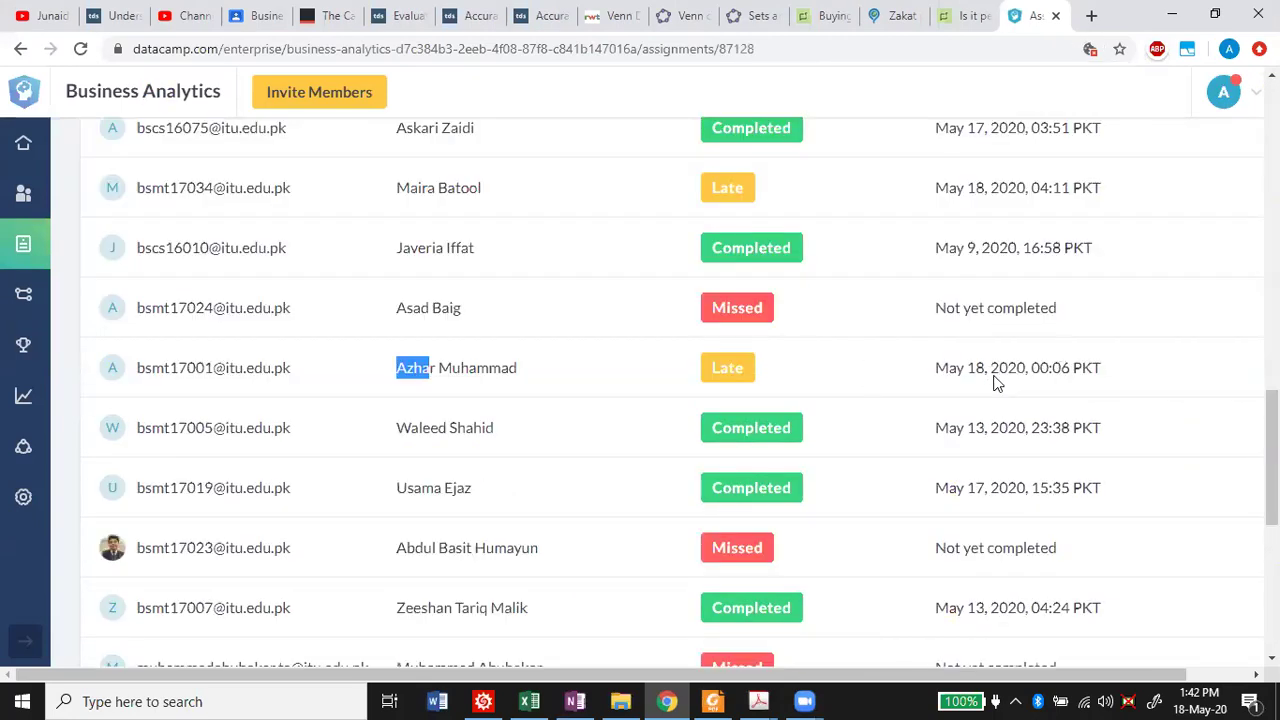
left_click(18, 50)
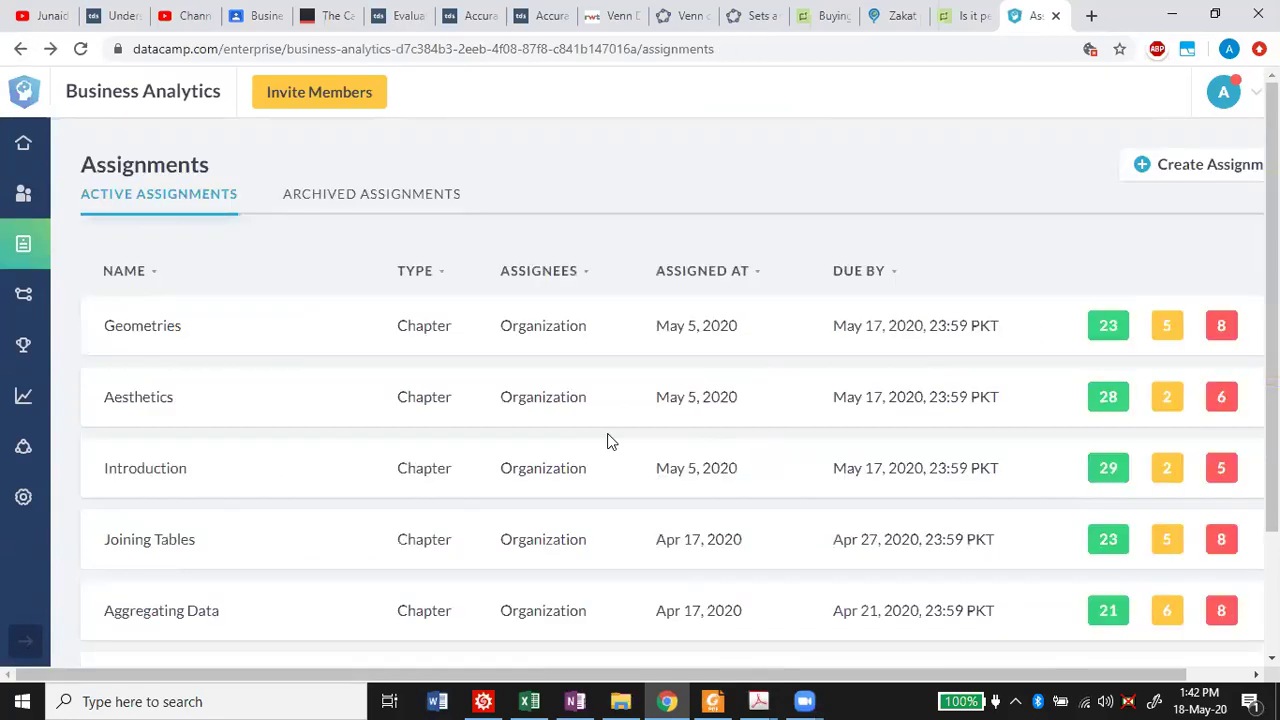
Search the Introduction assignment's members for both students and return to the list.
left_click(607, 434)
key("ctrl+f")
type("azzhar")
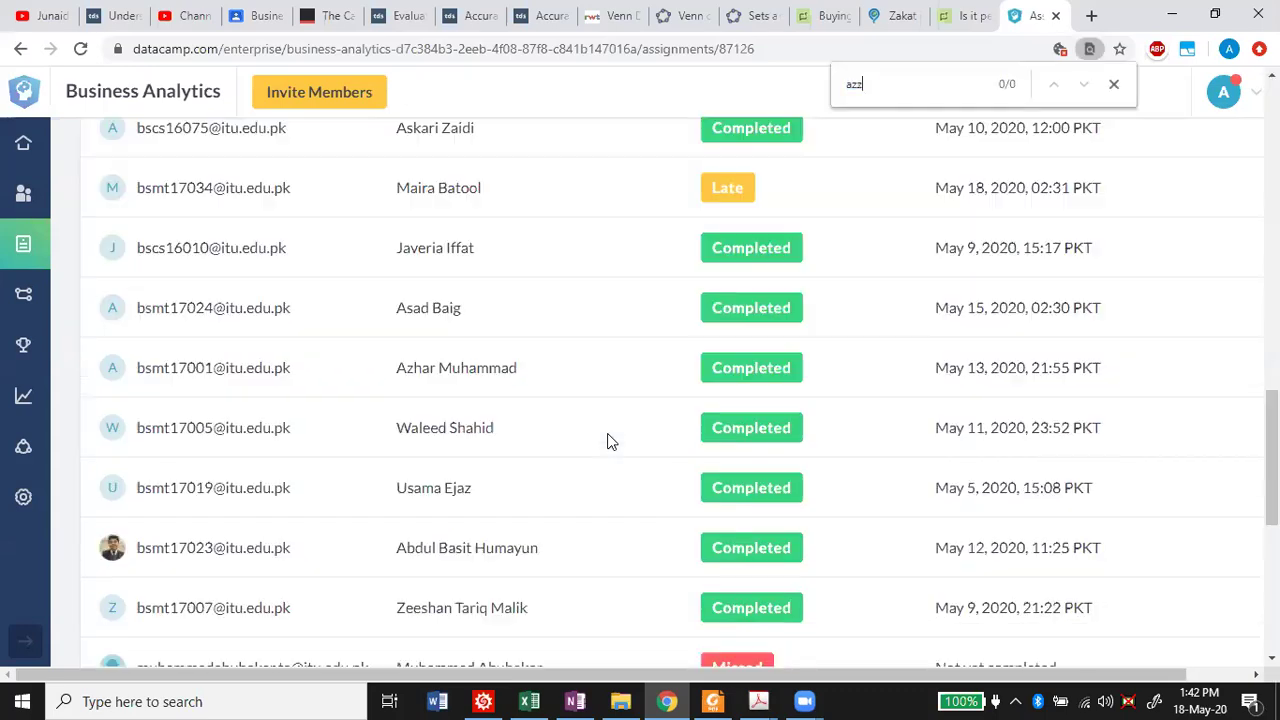
key("BackSpace")
key("BackSpace")
key("BackSpace")
key("BackSpace")
type("har")
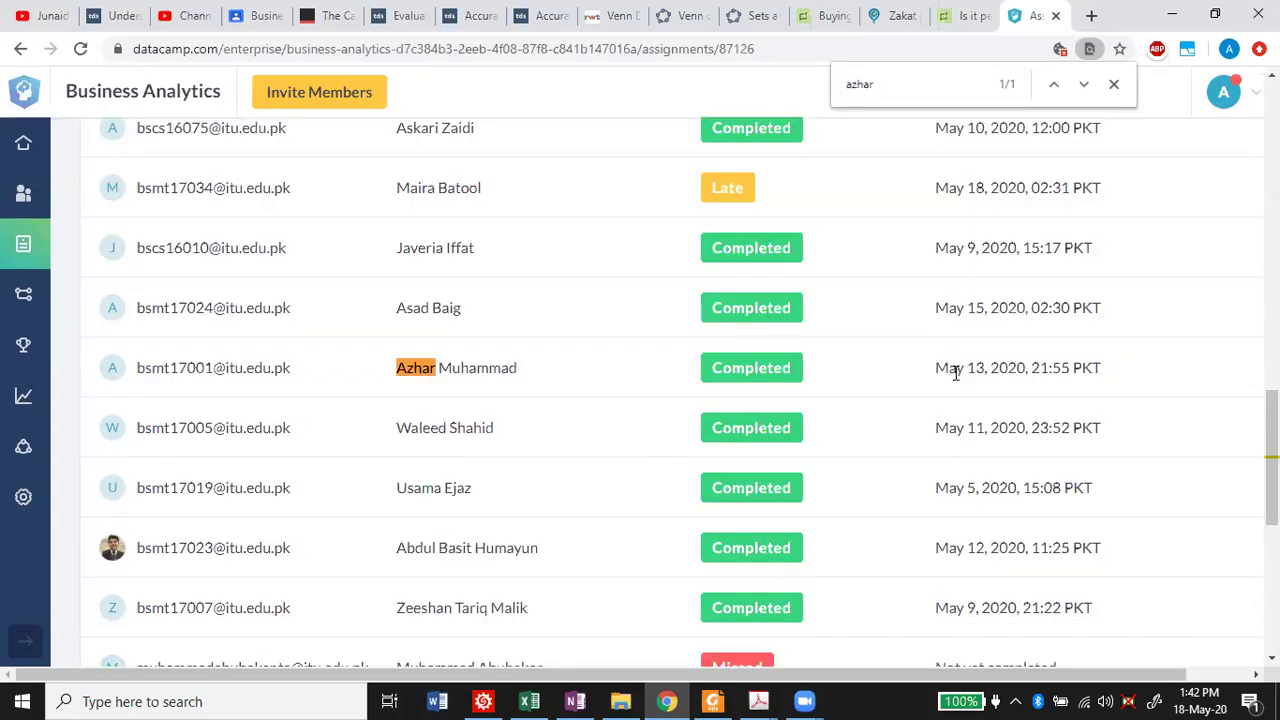
key("ctrl+f")
type("mis")
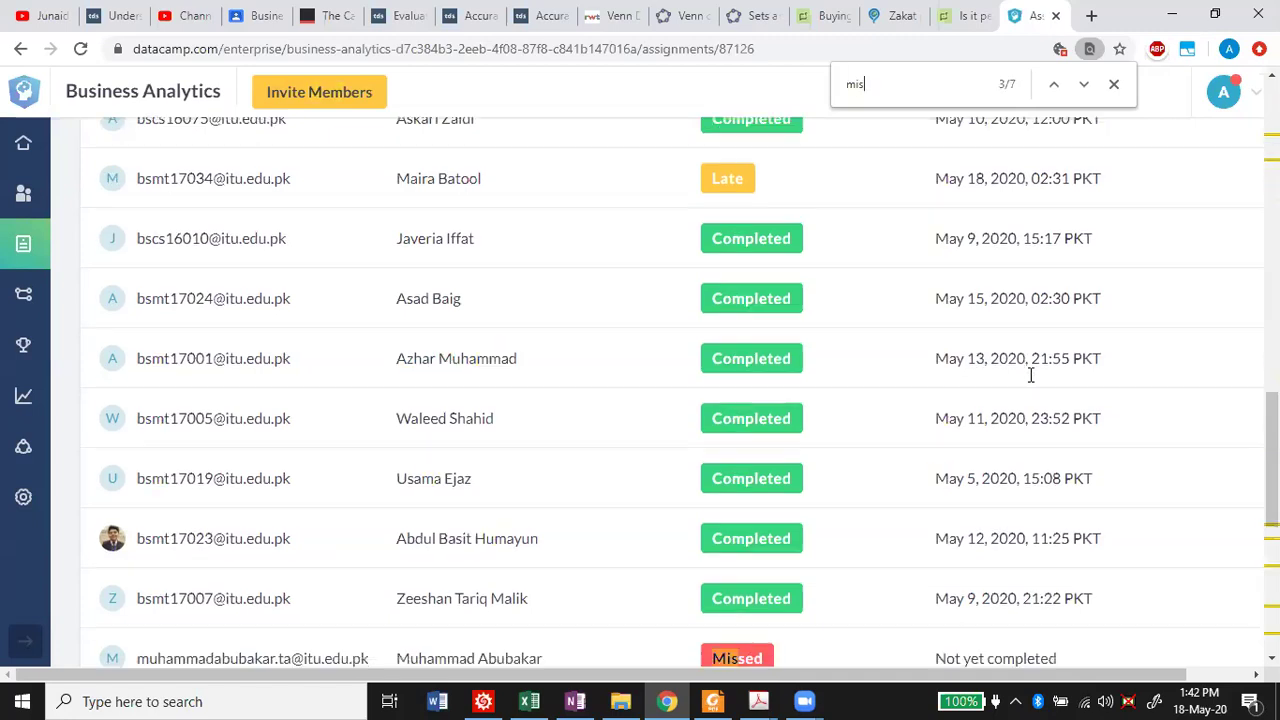
type("ba")
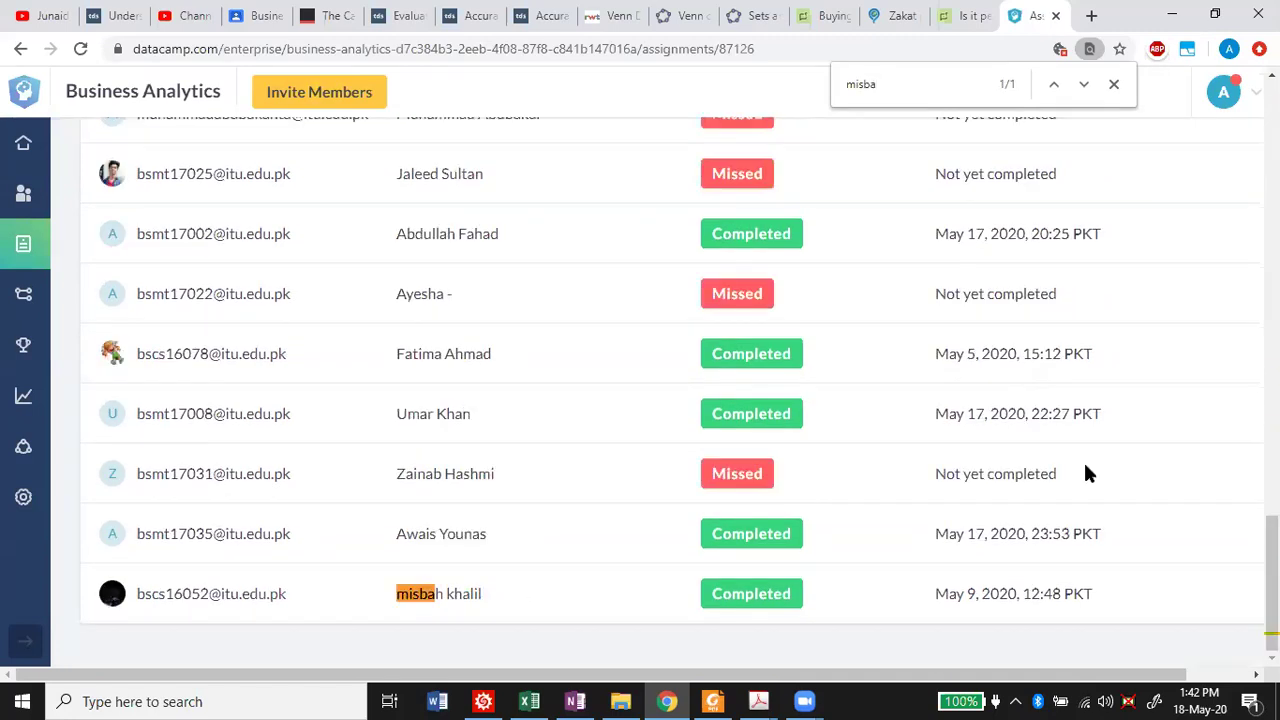
key("Escape")
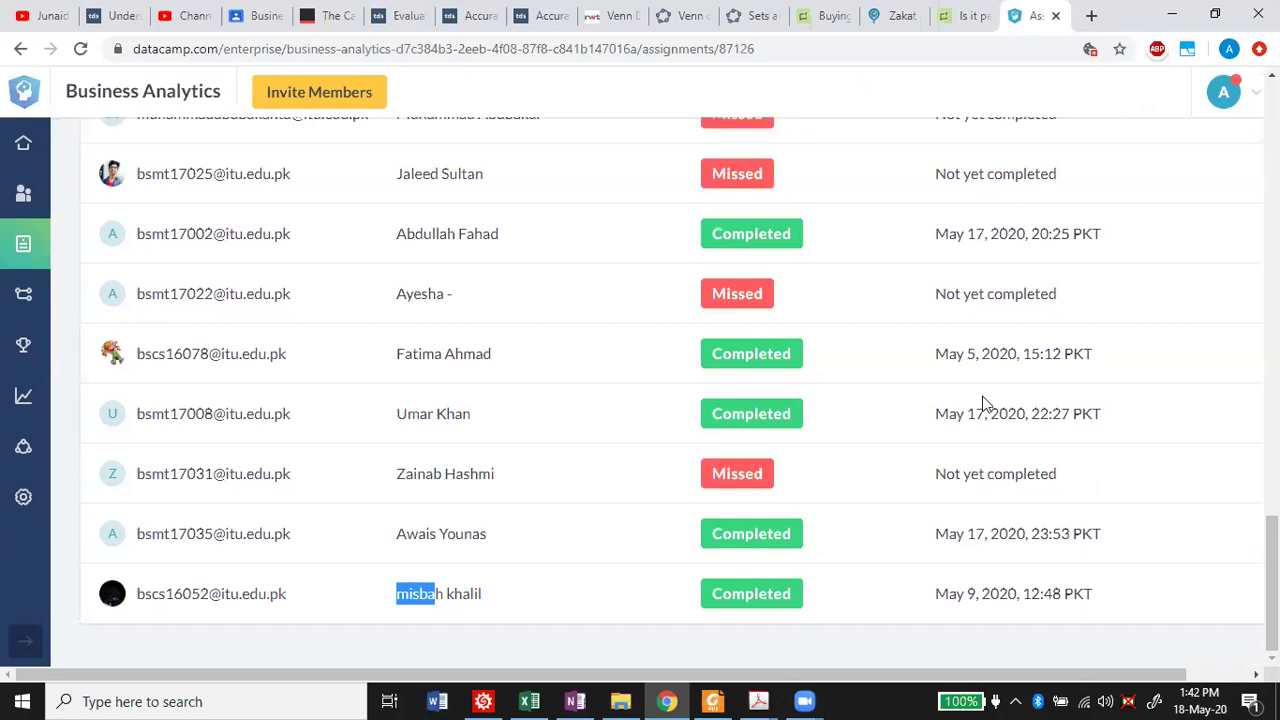
scroll(983, 403, "up", 2)
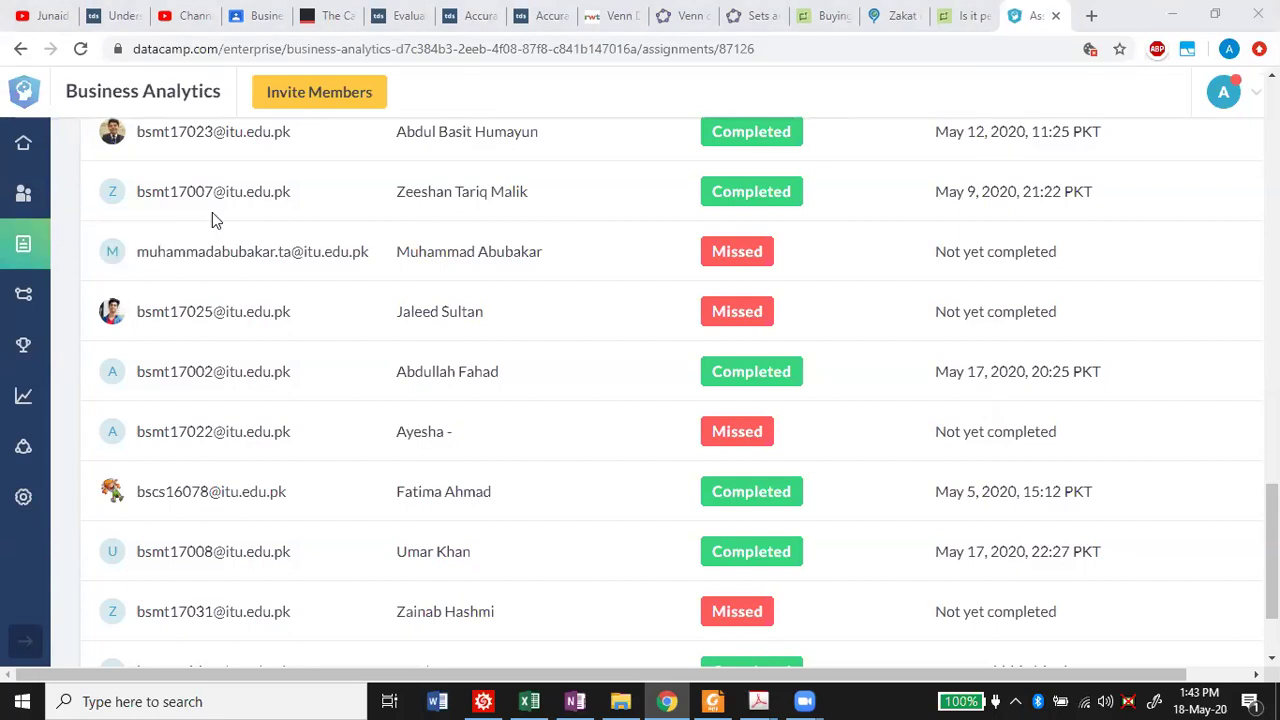
left_click(20, 48)
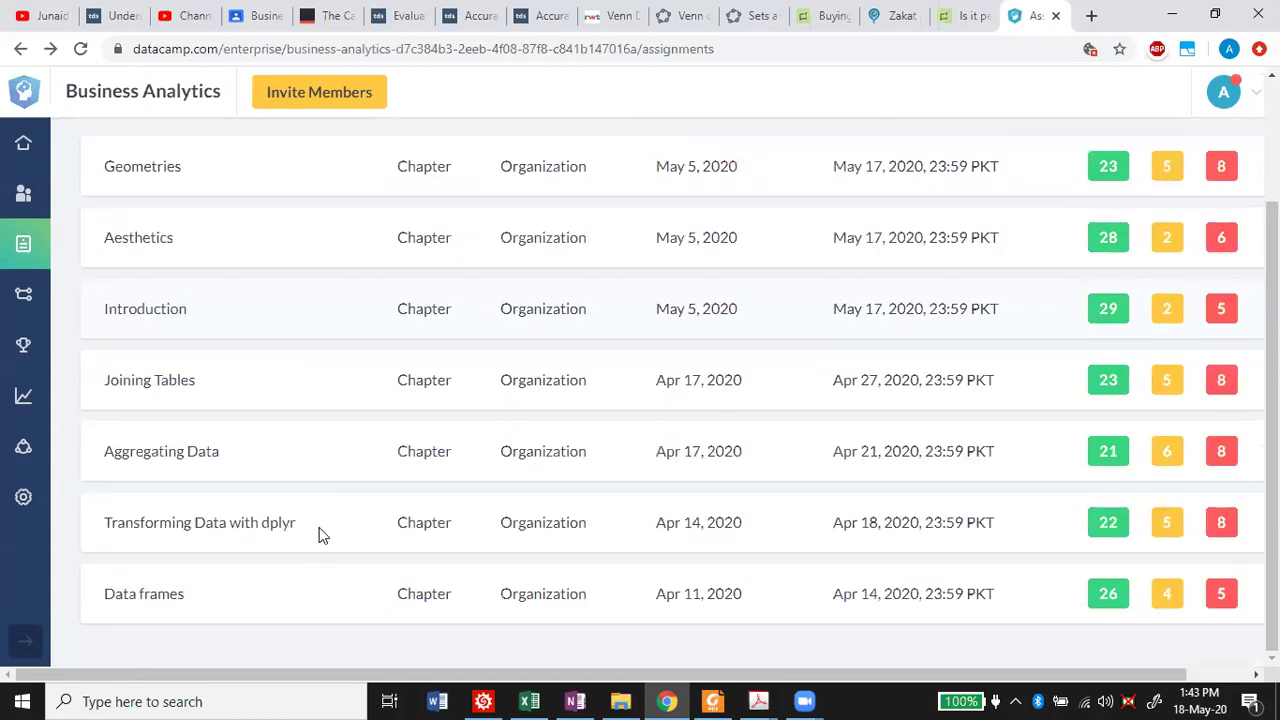
Search the Transforming Data with dplyr members for the student, finding none, and go back.
left_click(321, 530)
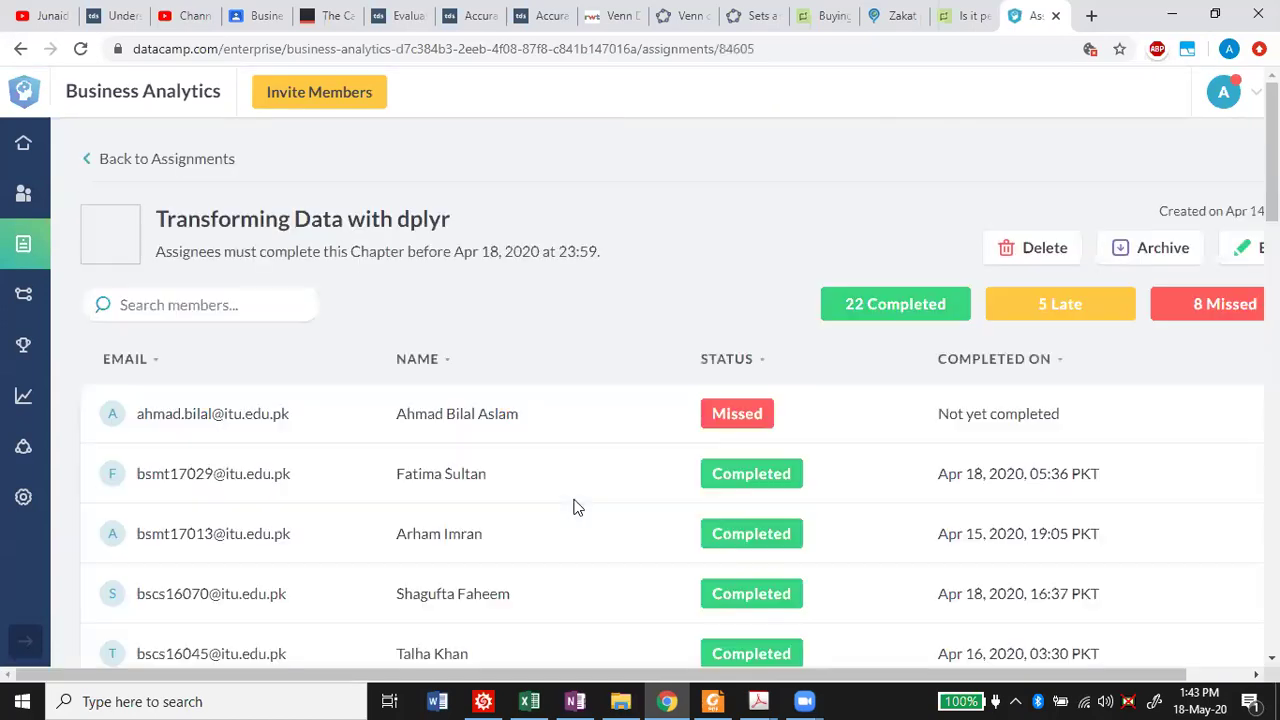
scroll(575, 507, "down", 2)
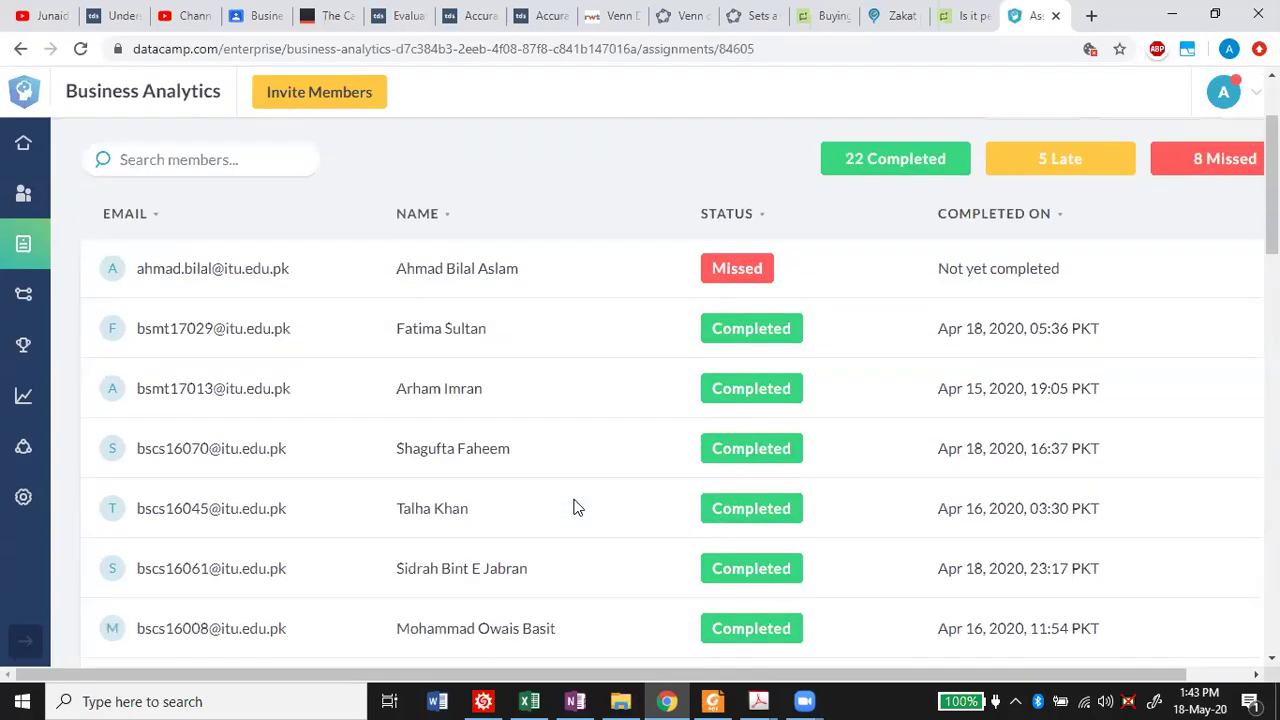
key("ctrl+f")
type("mi")
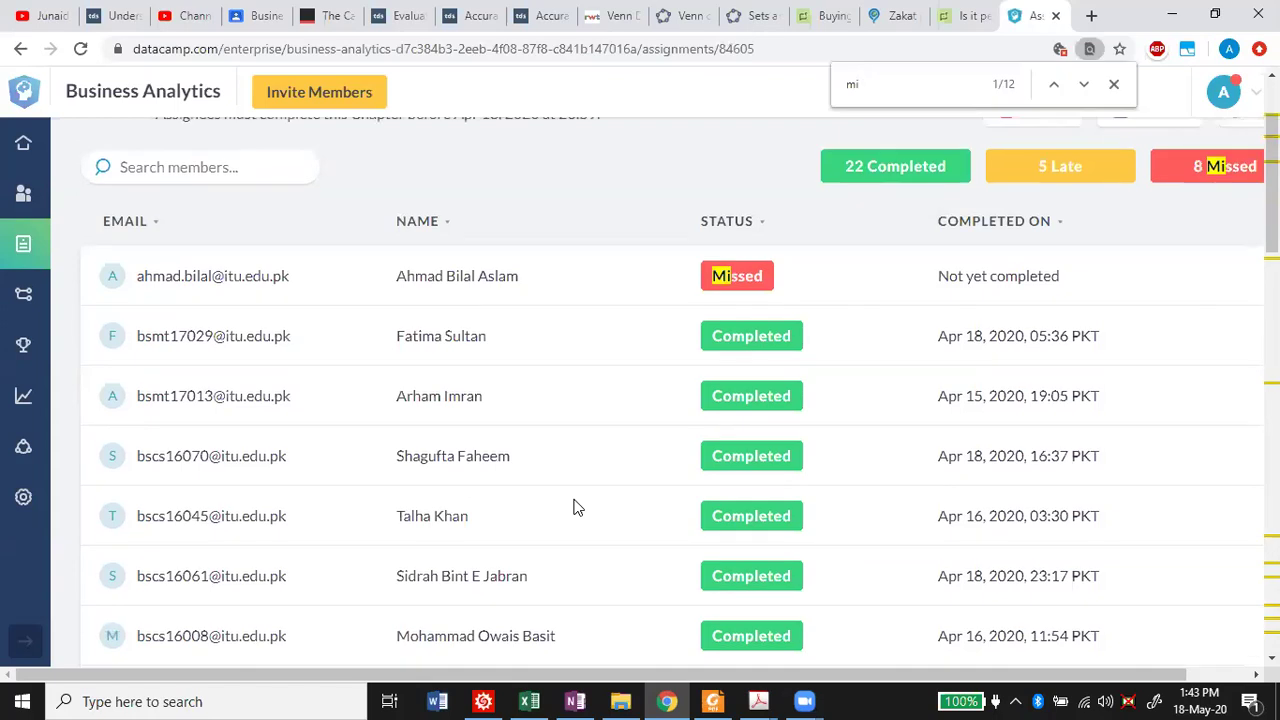
key("BackSpace")
key("BackSpace")
type("ms")
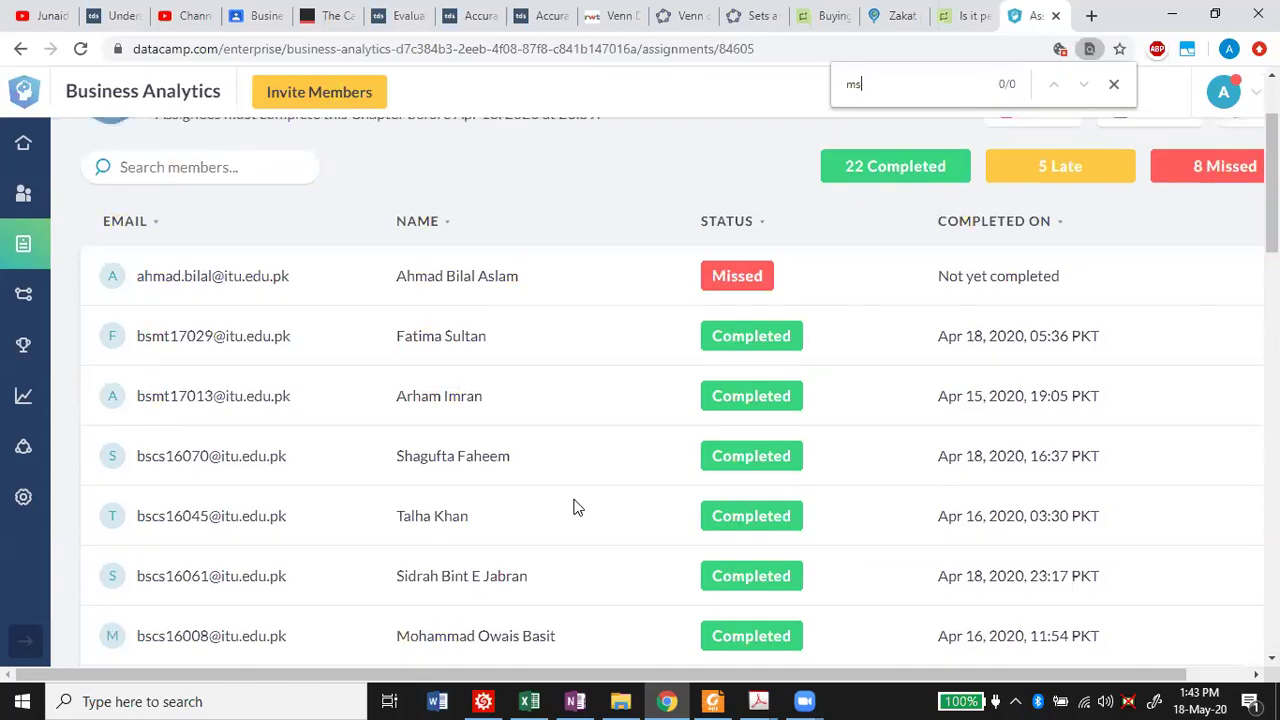
key("BackSpace")
type("isb")
scroll(581, 416, "up", 3)
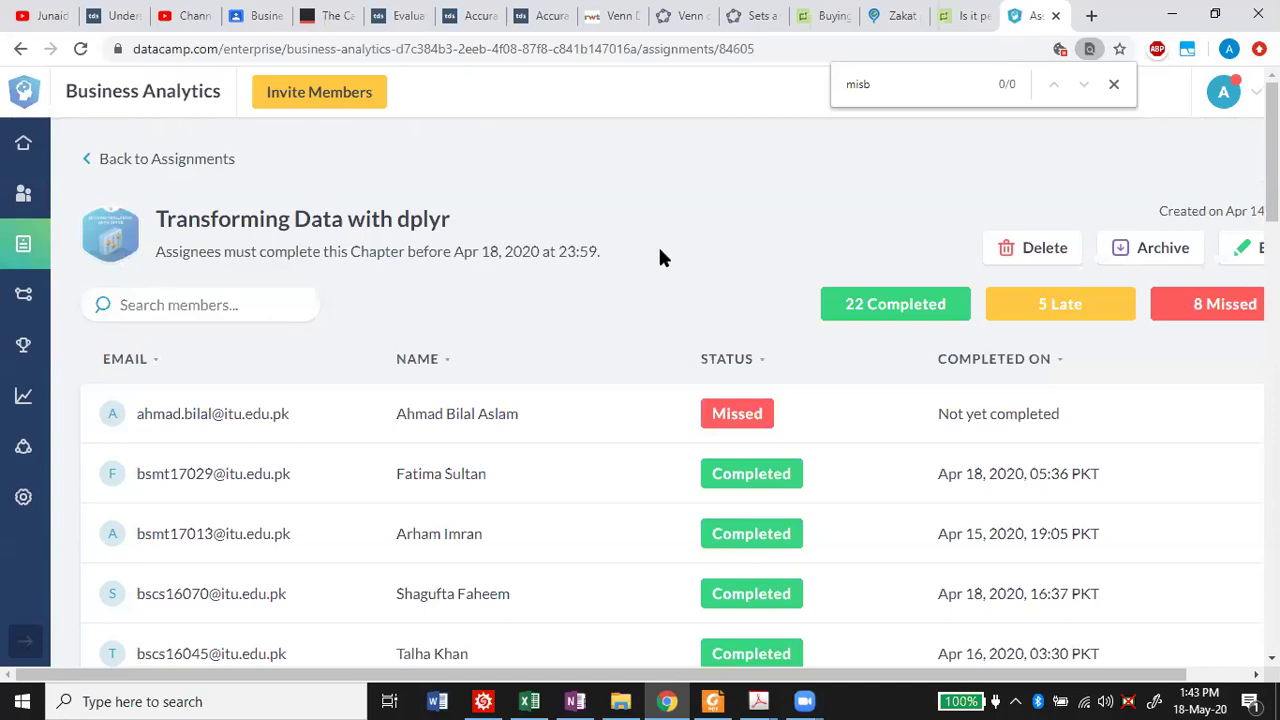
scroll(600, 330, "down", 15)
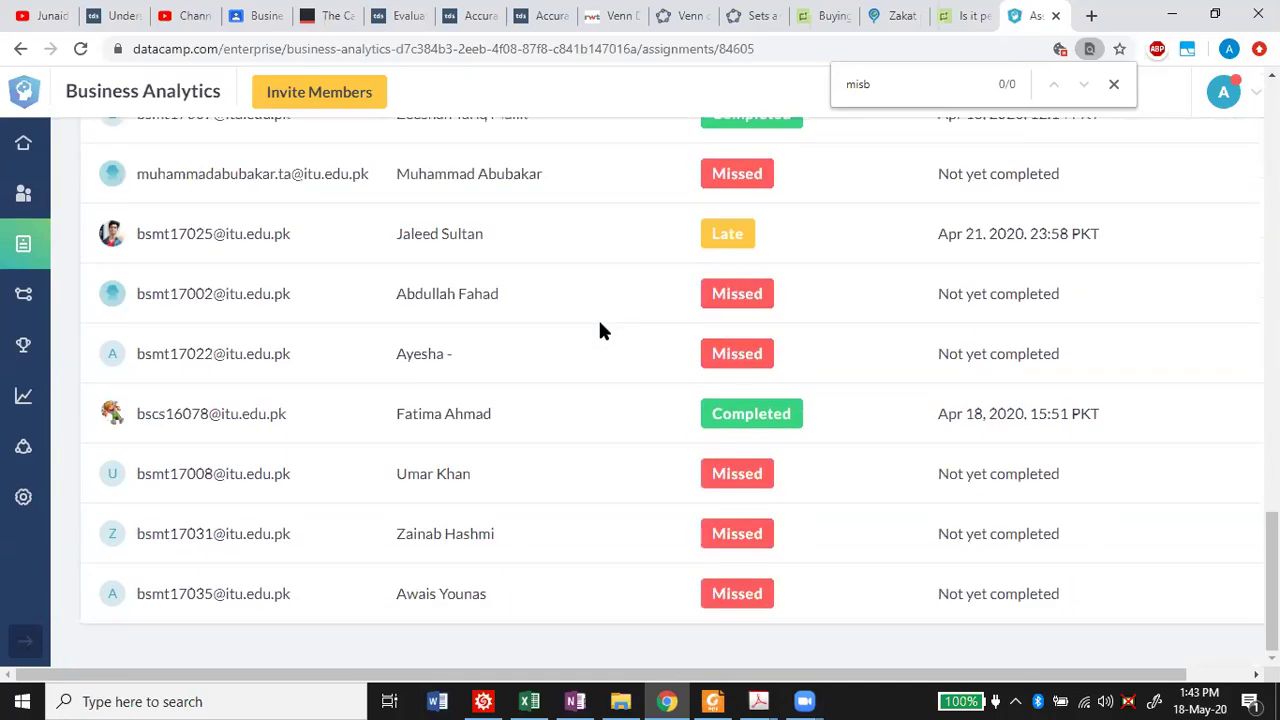
scroll(600, 330, "up", 15)
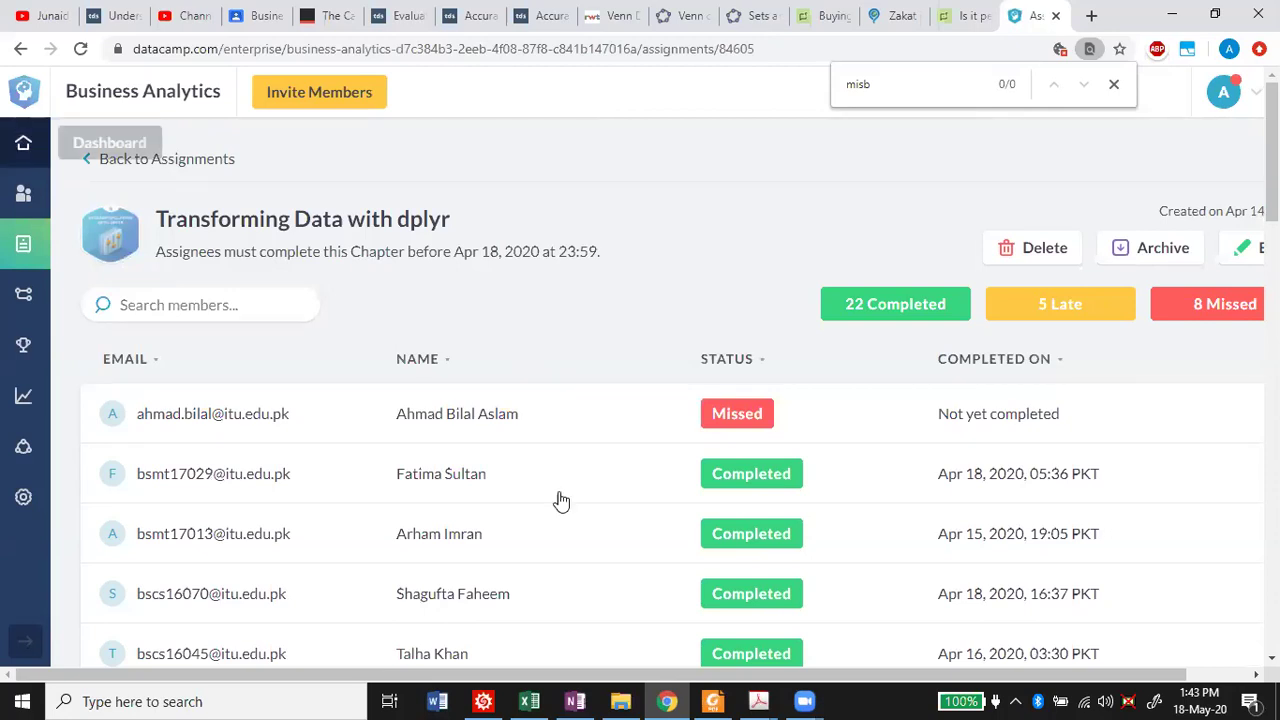
key("alt+Left")
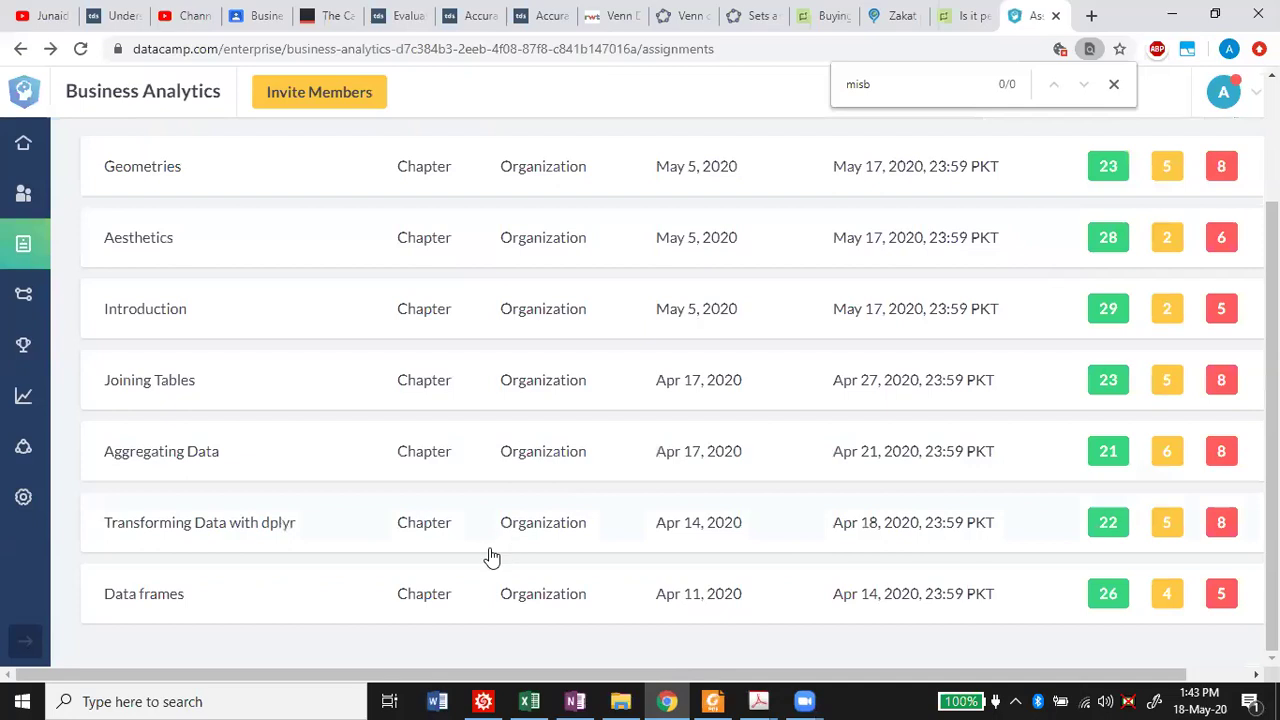
Glance at Aggregating Data, then open the Data frames assignment.
left_click(562, 500)
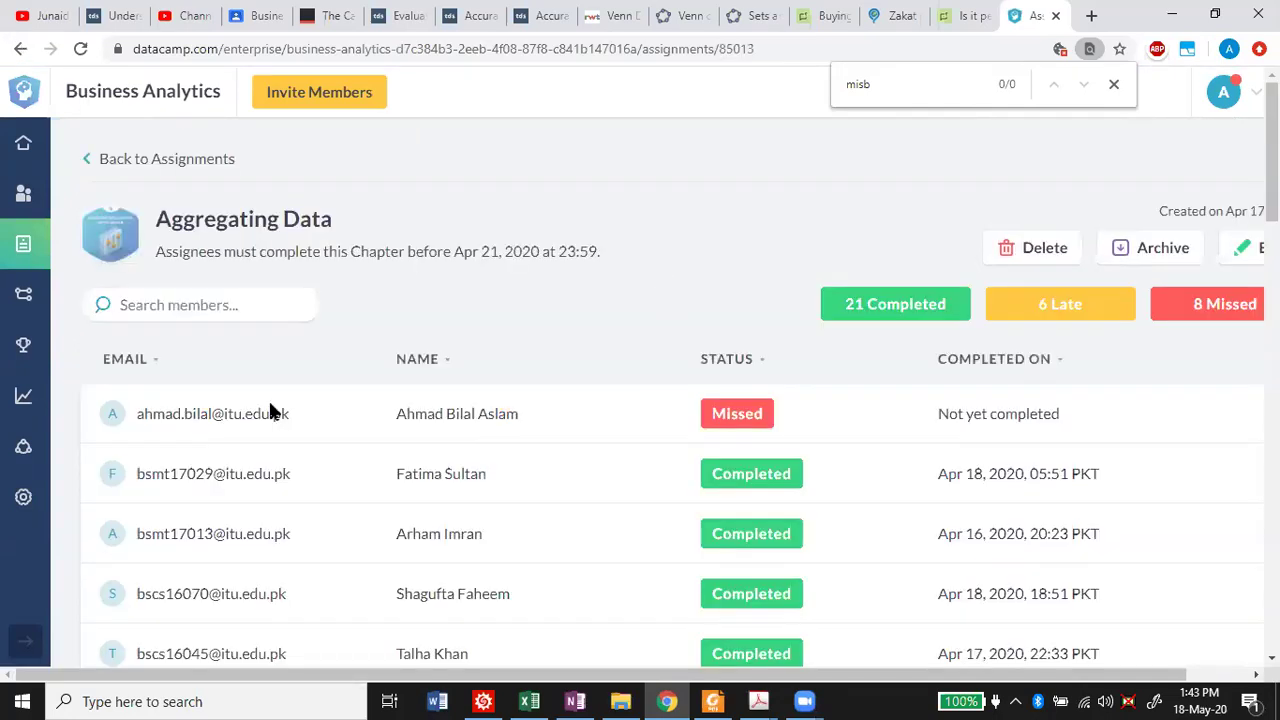
key("alt+Left")
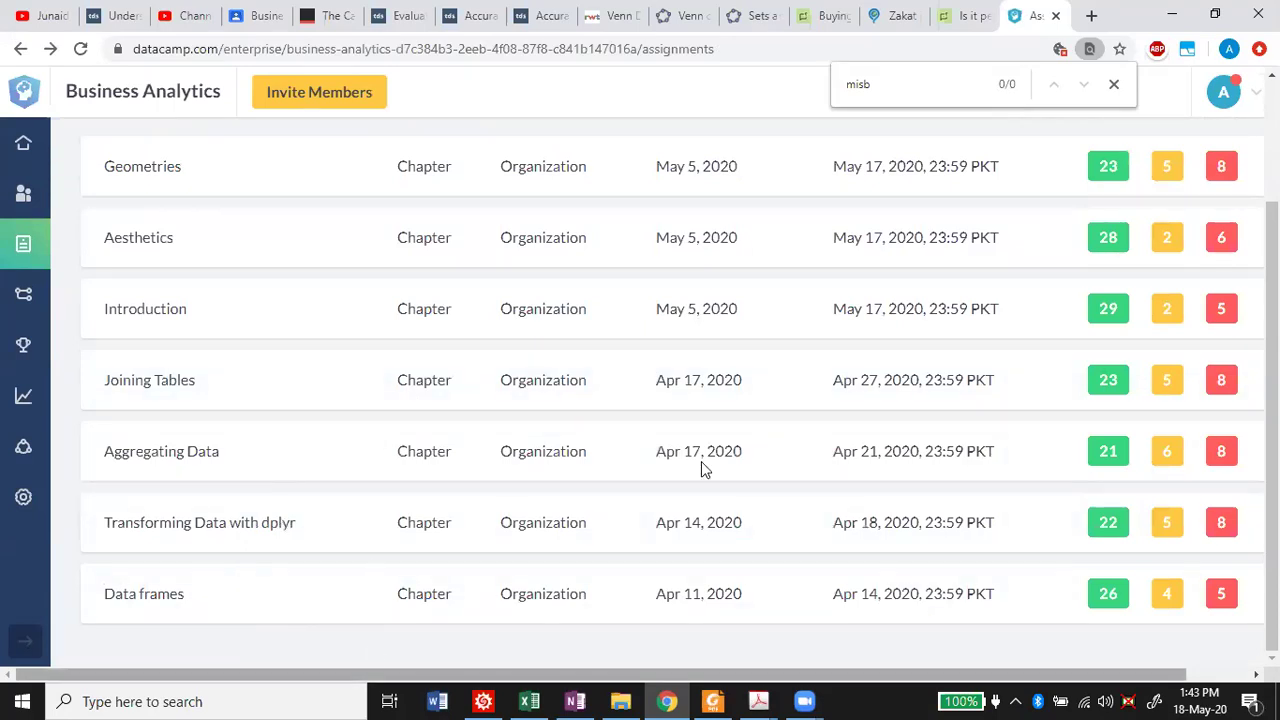
left_click(875, 312)
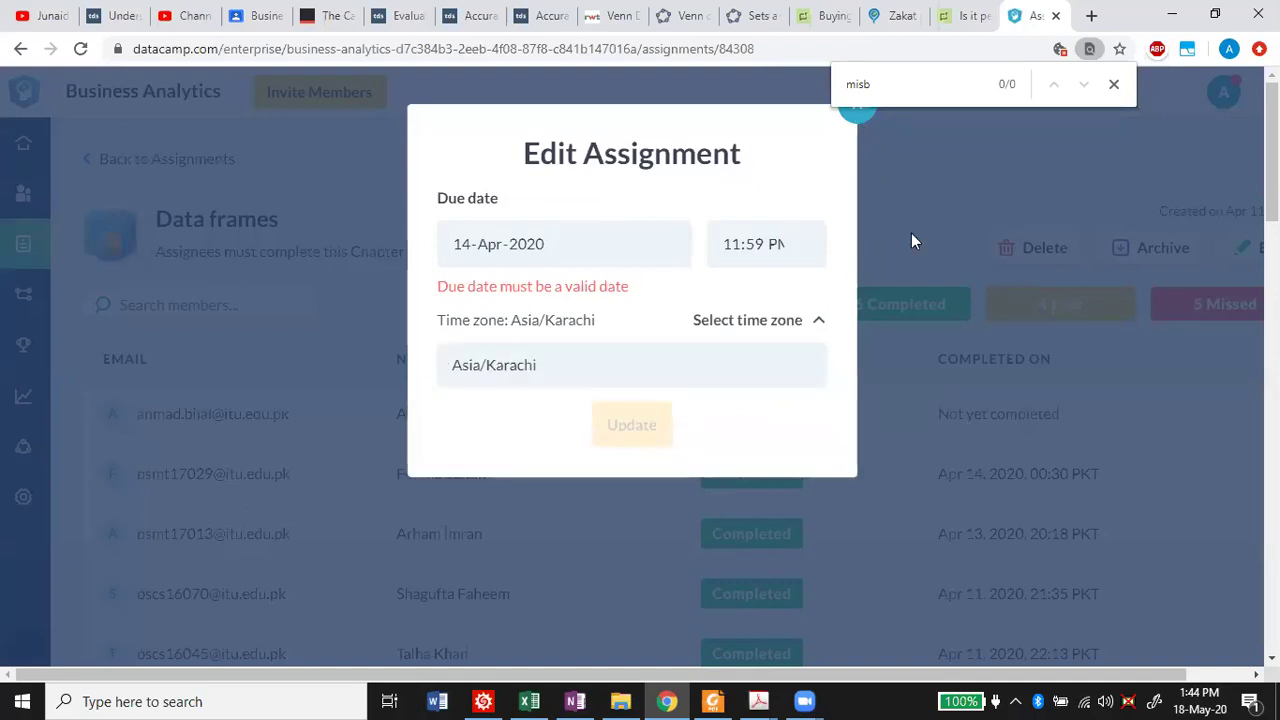
Close the Edit Assignment dialog and try the member search for a student, then clear it.
left_click(260, 306)
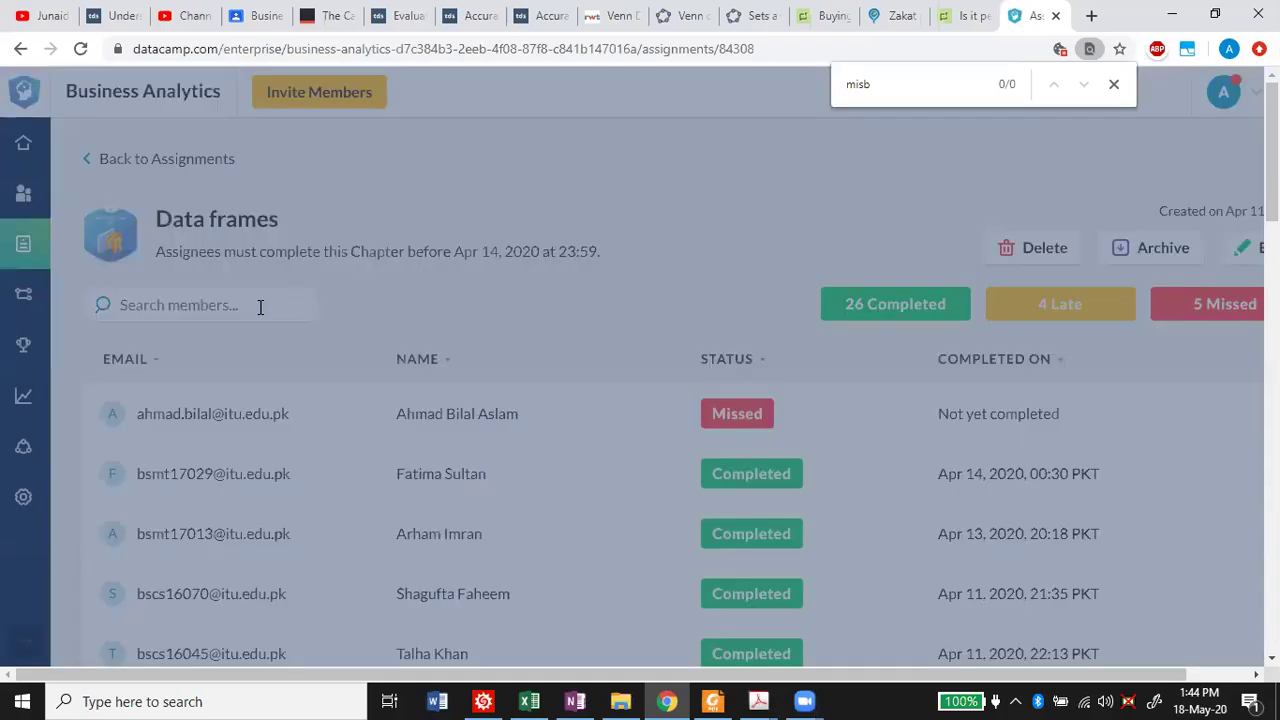
left_click(260, 306)
type("misb")
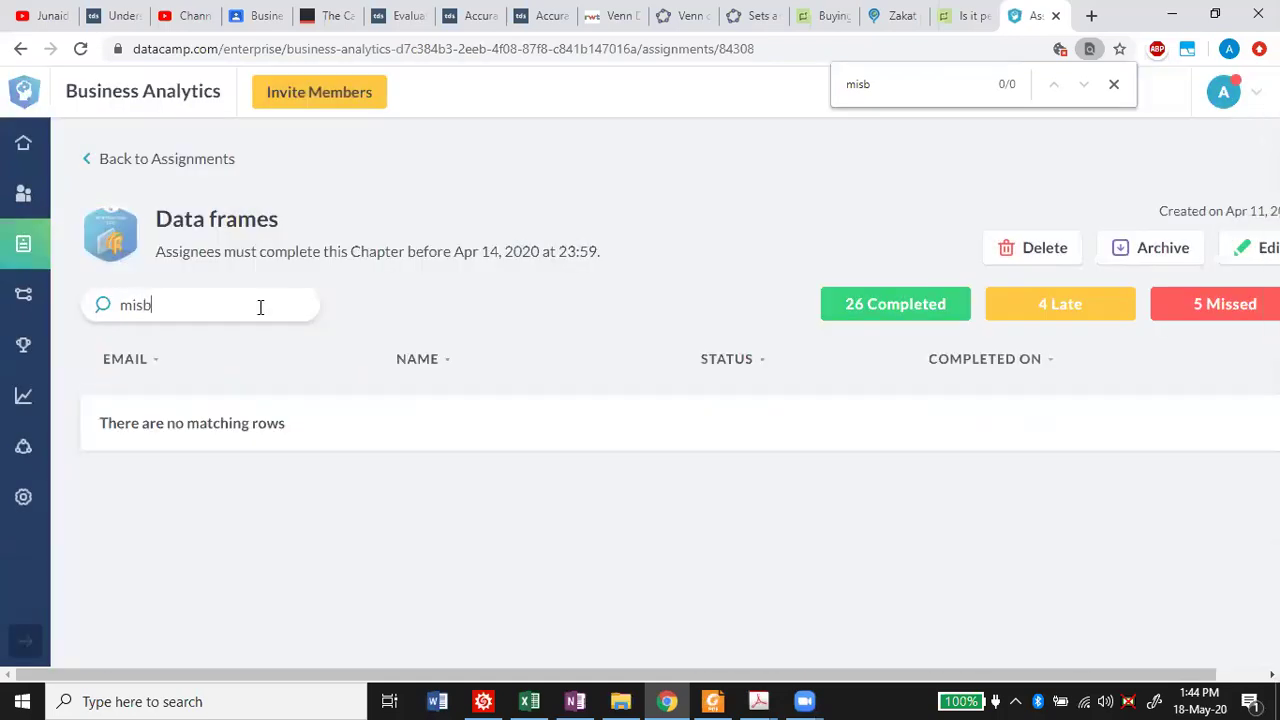
key("BackSpace")
key("BackSpace")
key("BackSpace")
key("BackSpace")
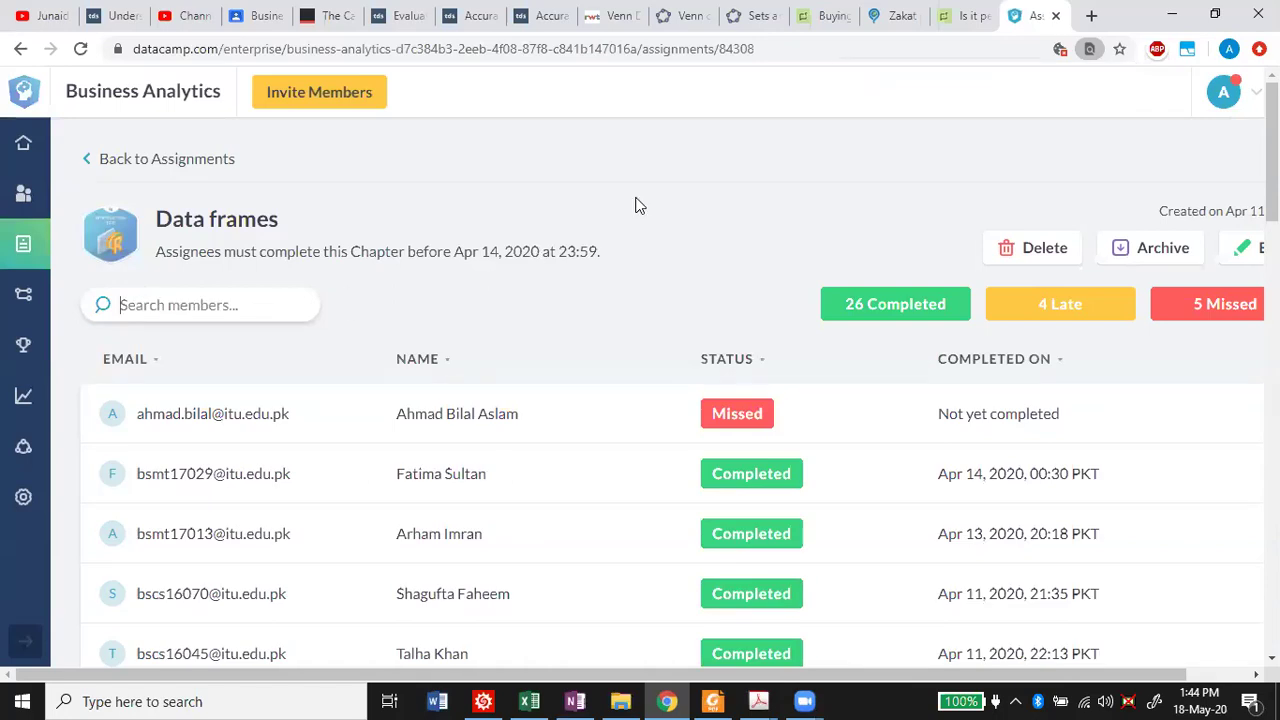
left_click(676, 222)
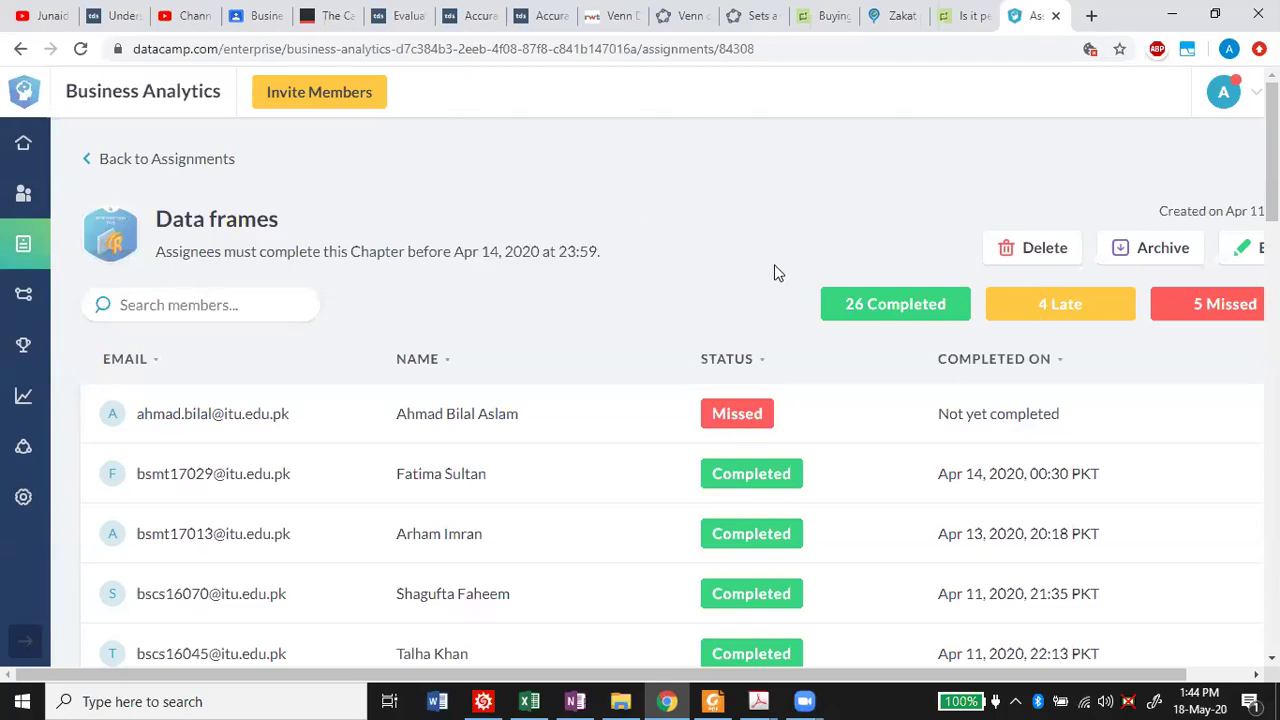
Find another student on the Data frames page and select their late Apr 26 completion date.
key("ctrl+f")
type("gohar")
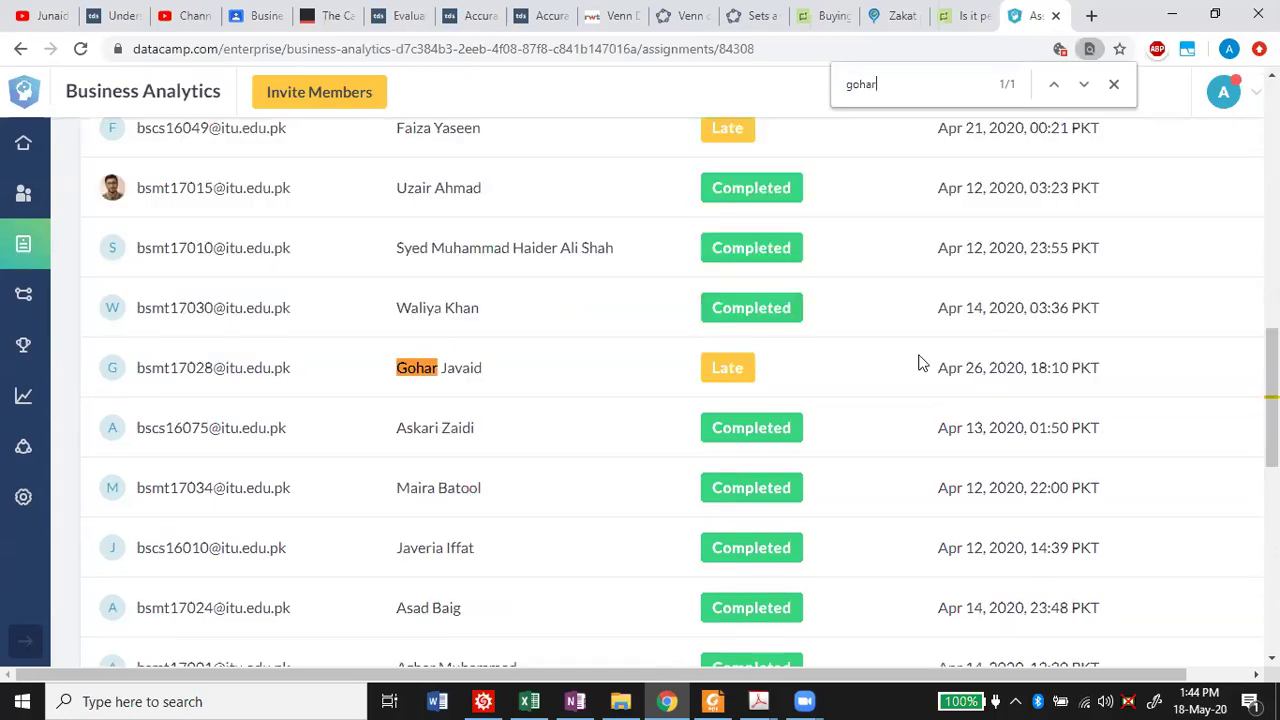
scroll(920, 373, "down", 1)
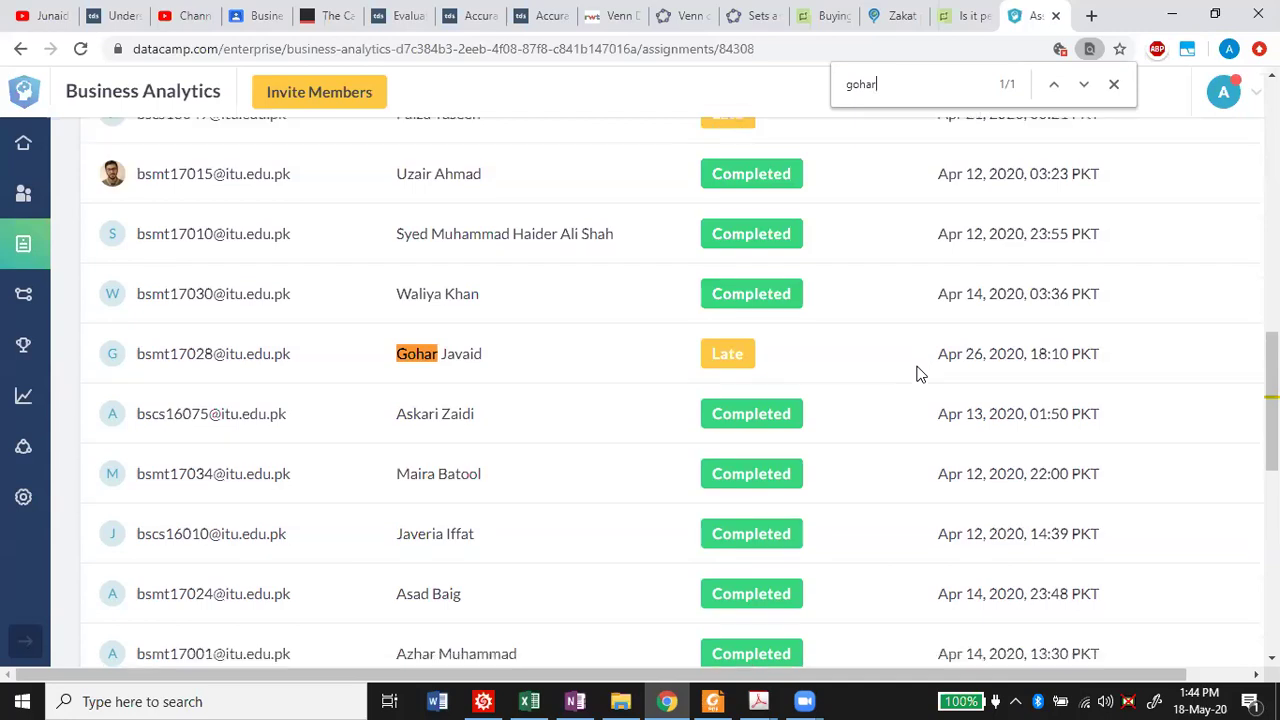
scroll(920, 373, "up", 2)
scroll(920, 373, "down", 2)
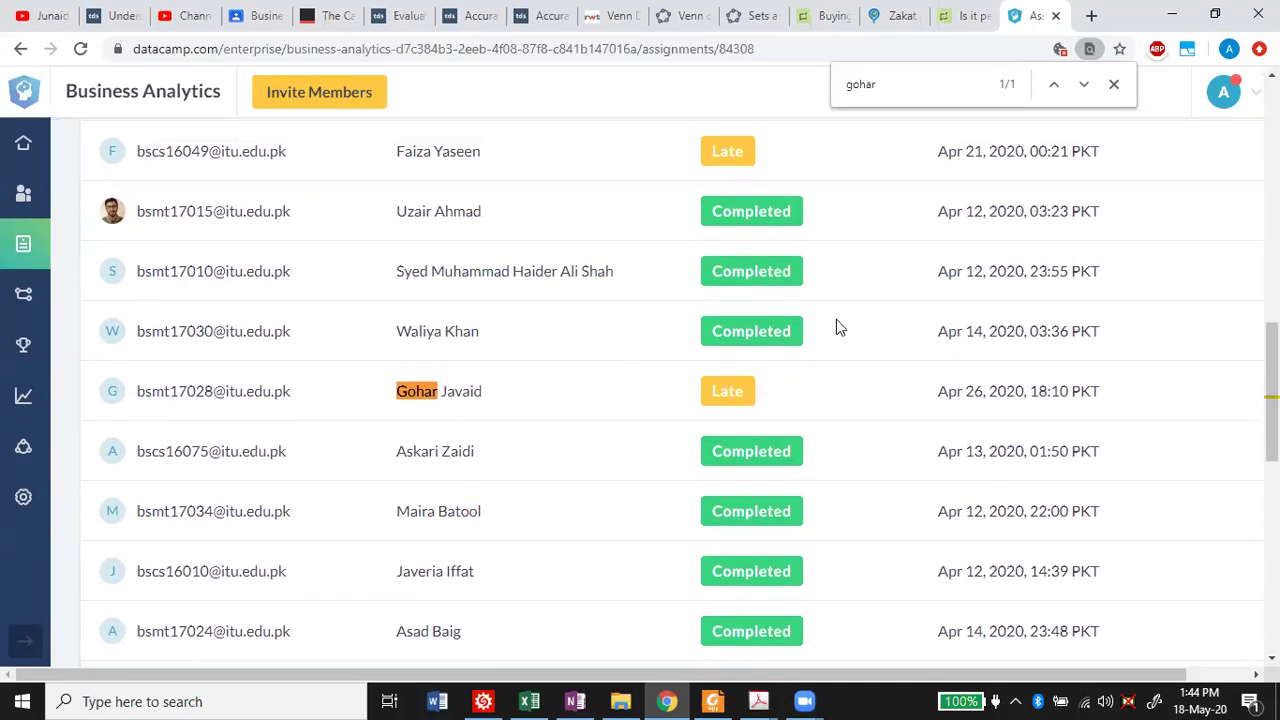
scroll(940, 388, "up", 1)
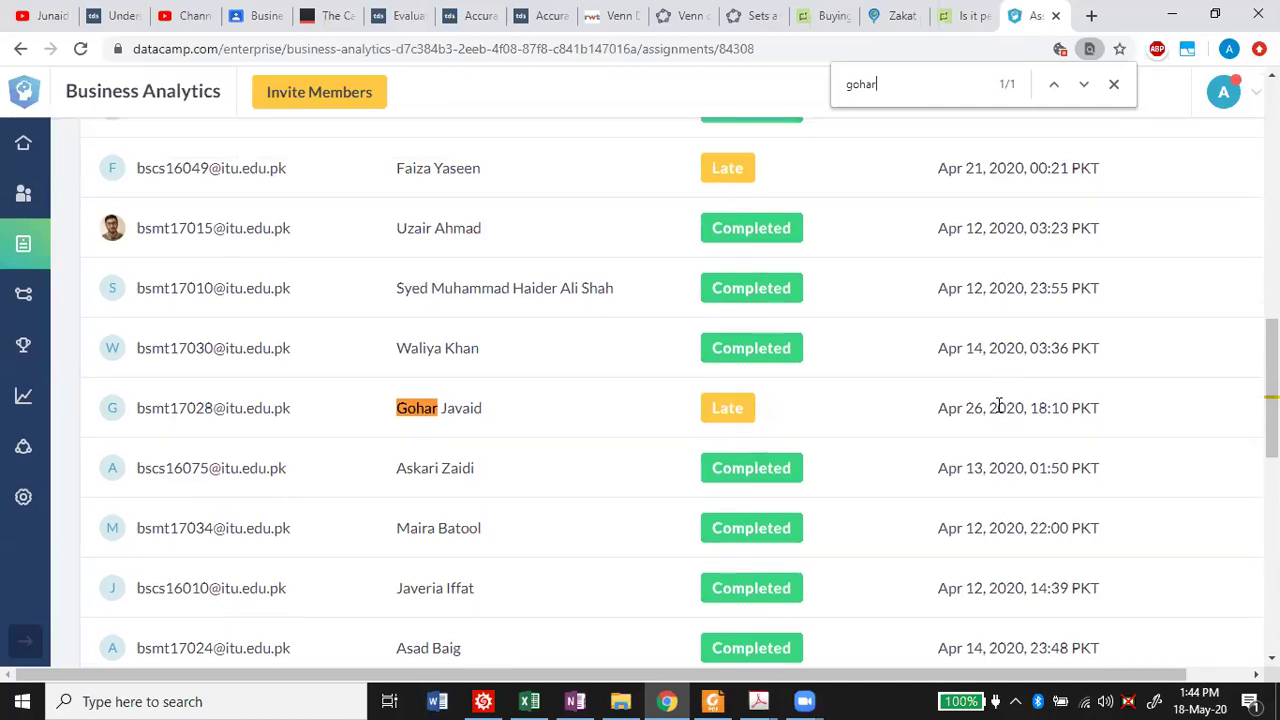
left_click_drag(984, 405, 950, 405)
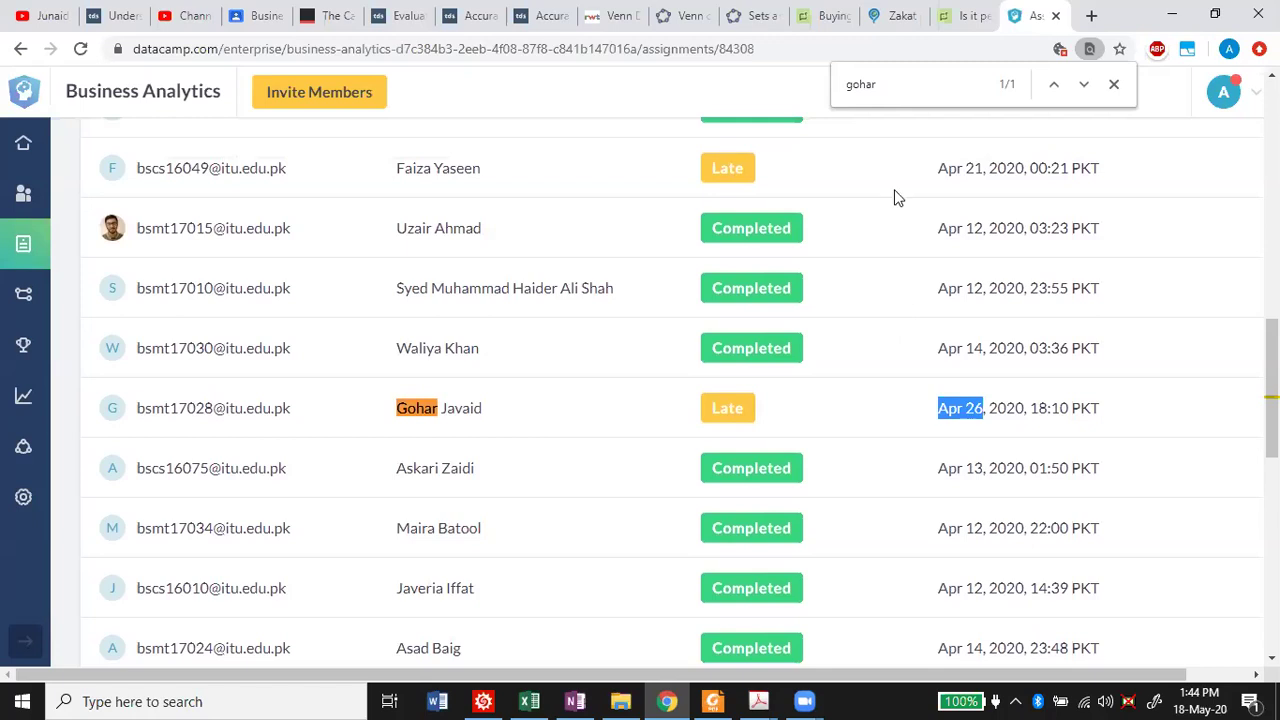
key("ctrl+l")
type("Apr 26")
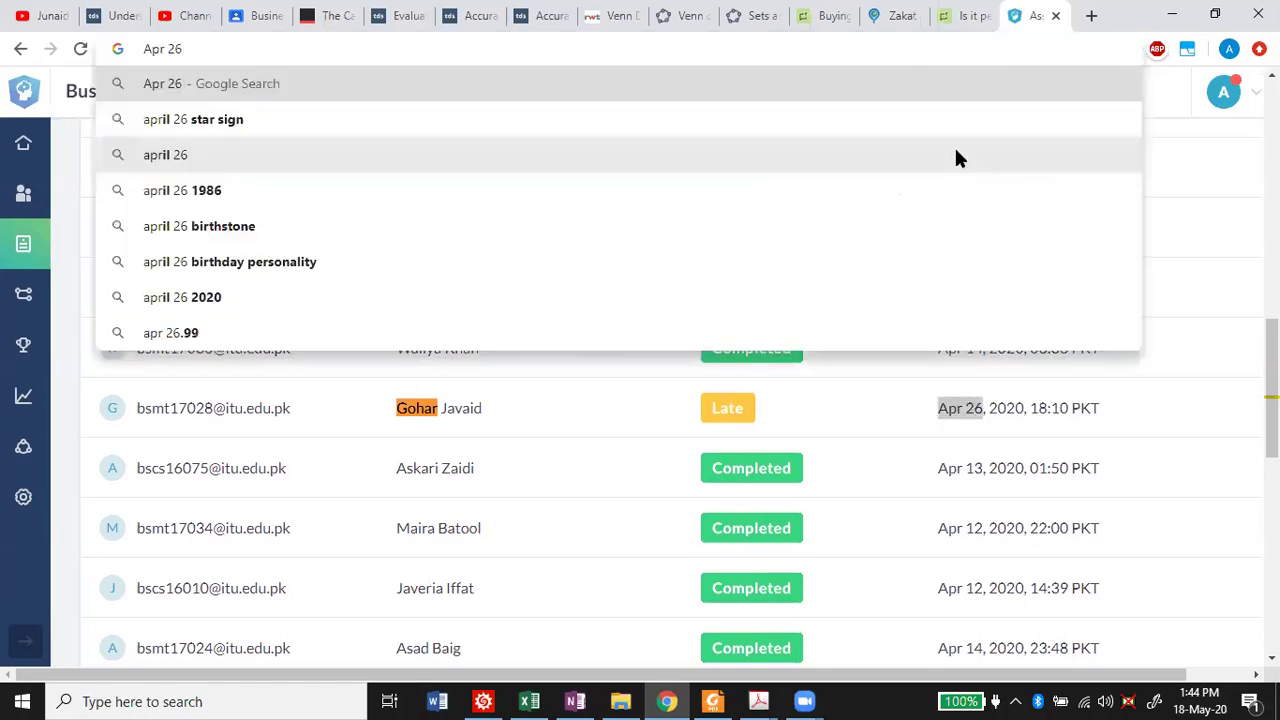
key("Escape")
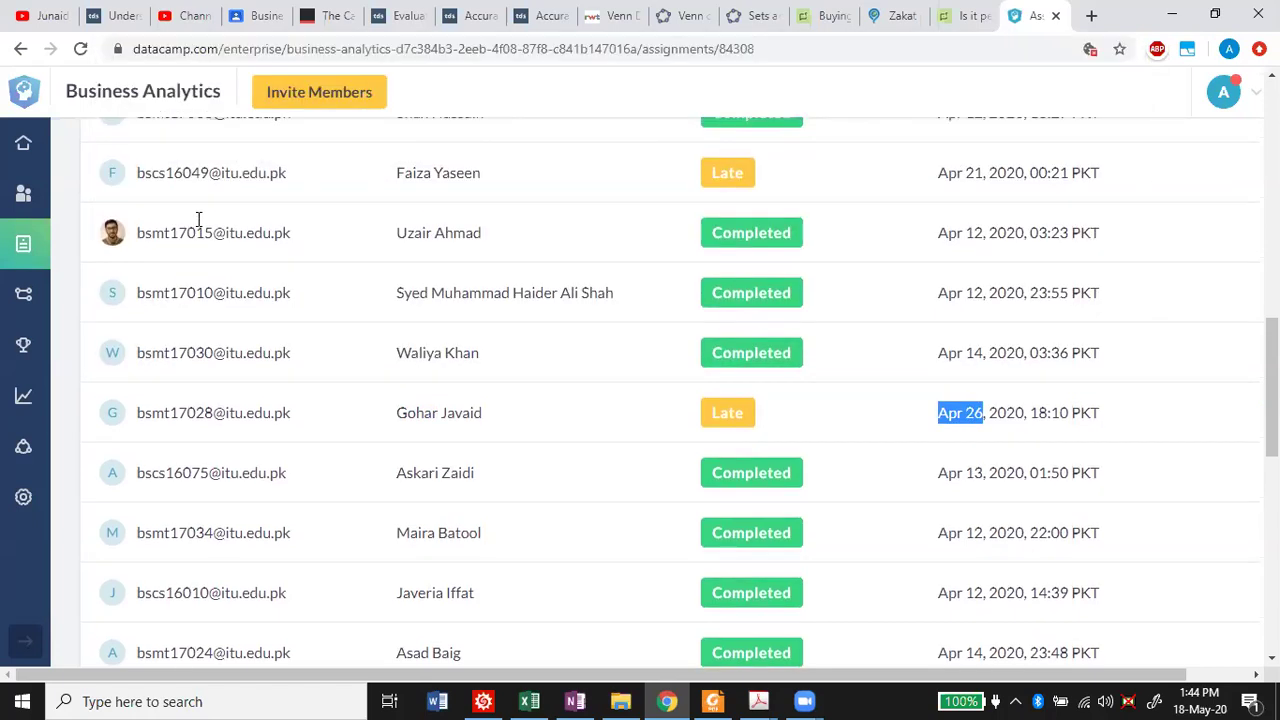
Scroll through the Data frames member table and return to the assignments list.
scroll(198, 218, "up", 4)
scroll(352, 313, "up", 6)
scroll(352, 313, "down", 3)
scroll(352, 313, "down", 3)
scroll(352, 313, "down", 10)
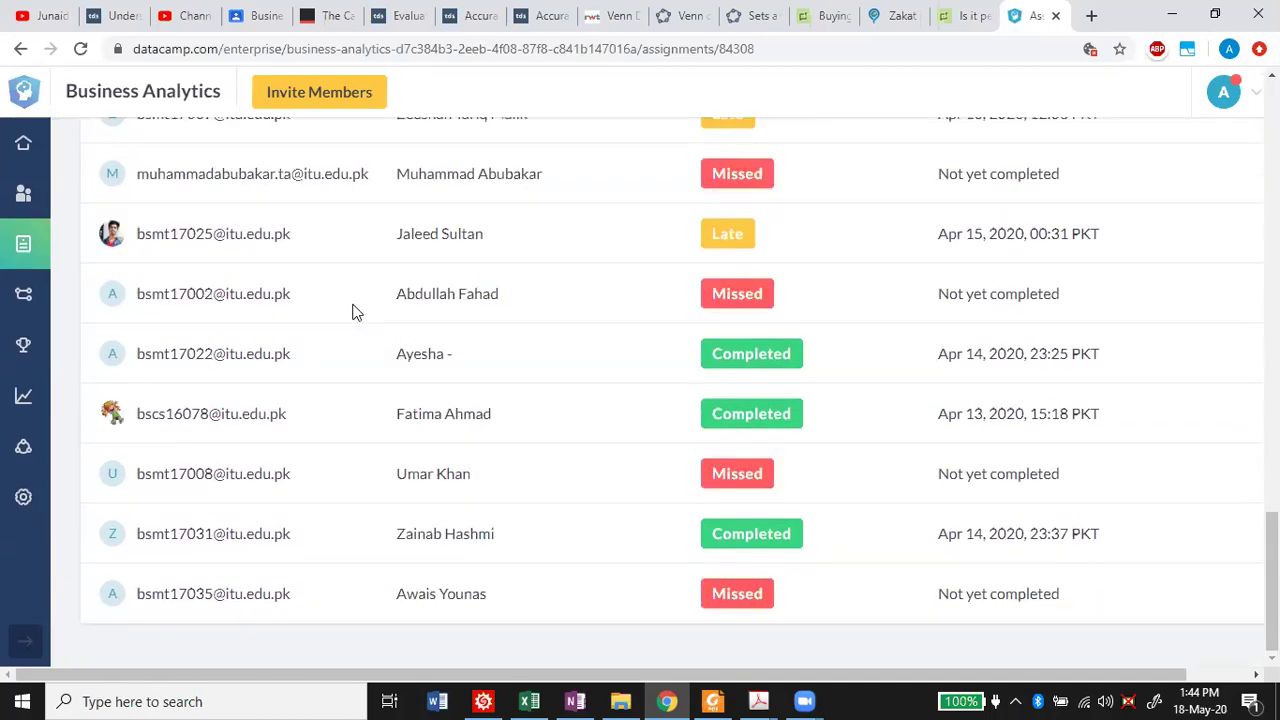
scroll(352, 313, "up", 2)
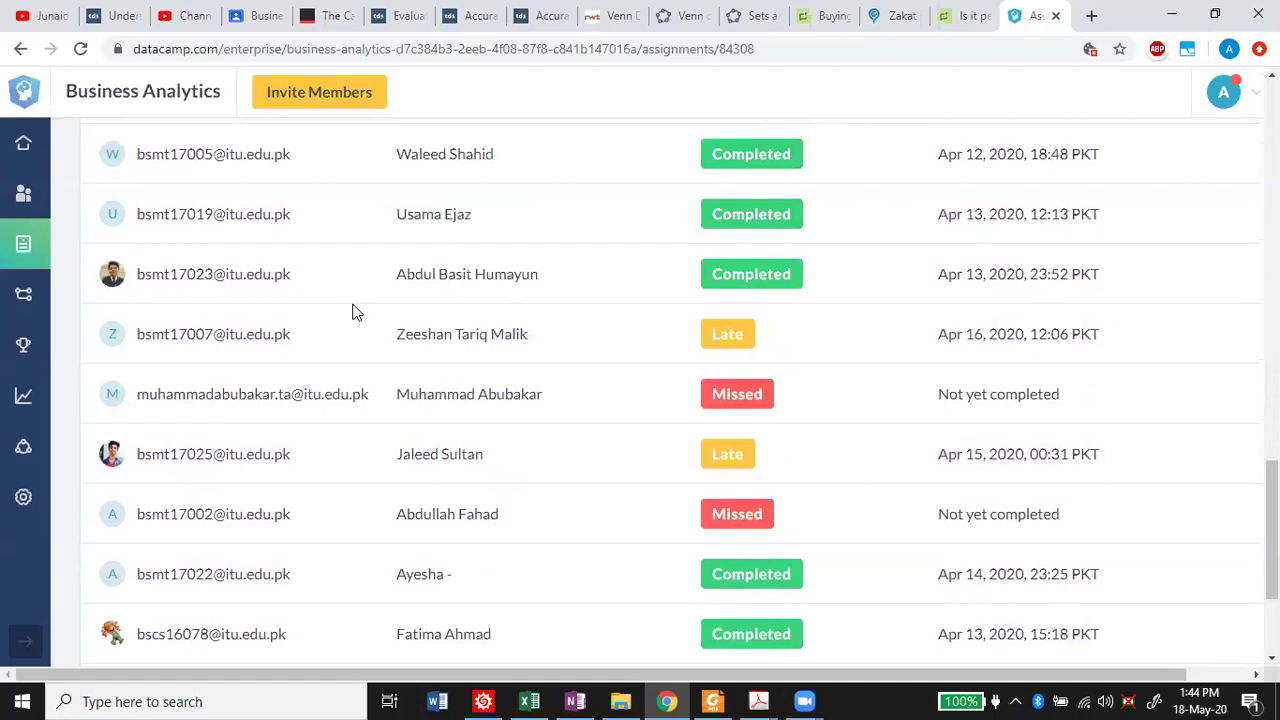
scroll(352, 313, "up", 10)
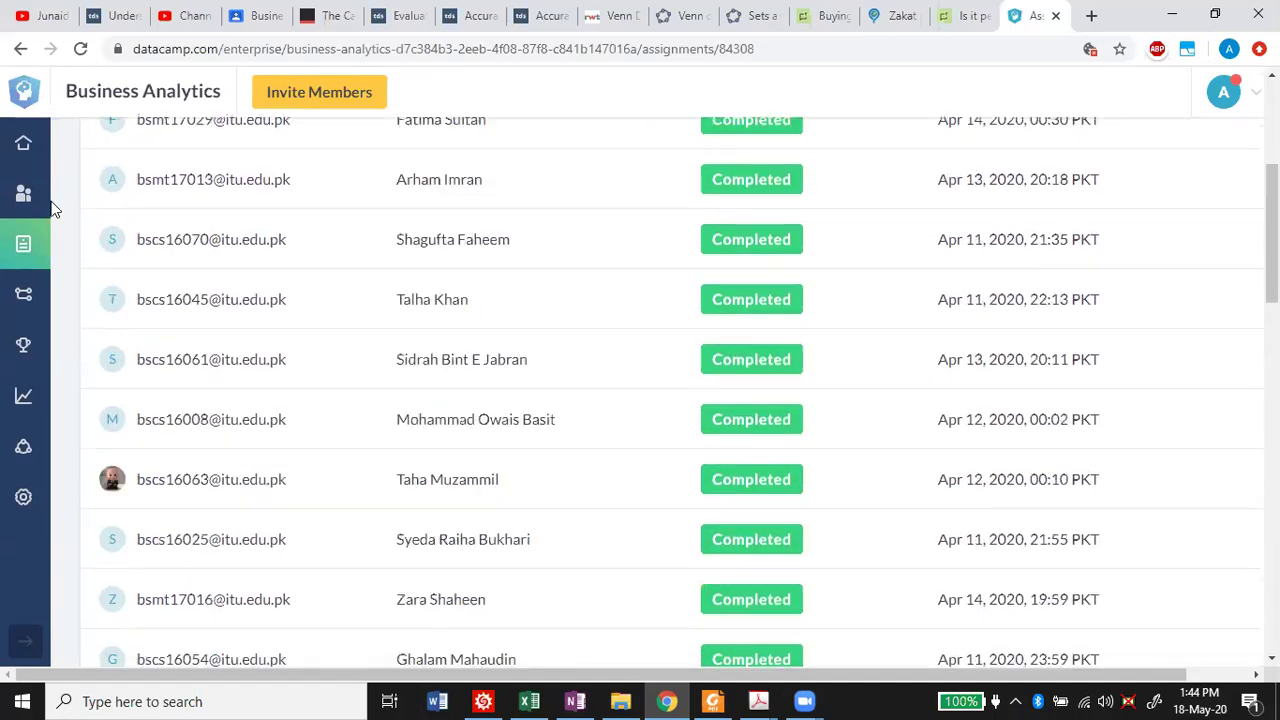
left_click(23, 245)
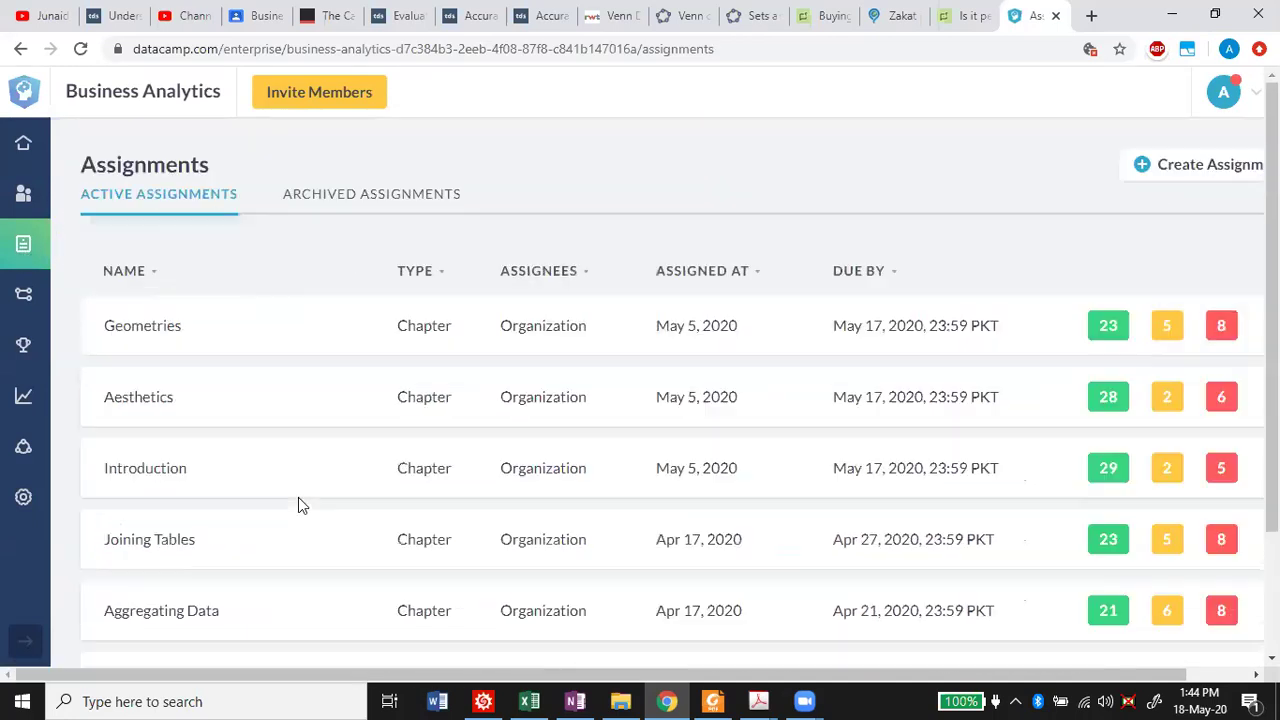
Review the Joining Tables member statuses (23 completed, 5 late, 8 missed), then go back.
scroll(314, 394, "down", 2)
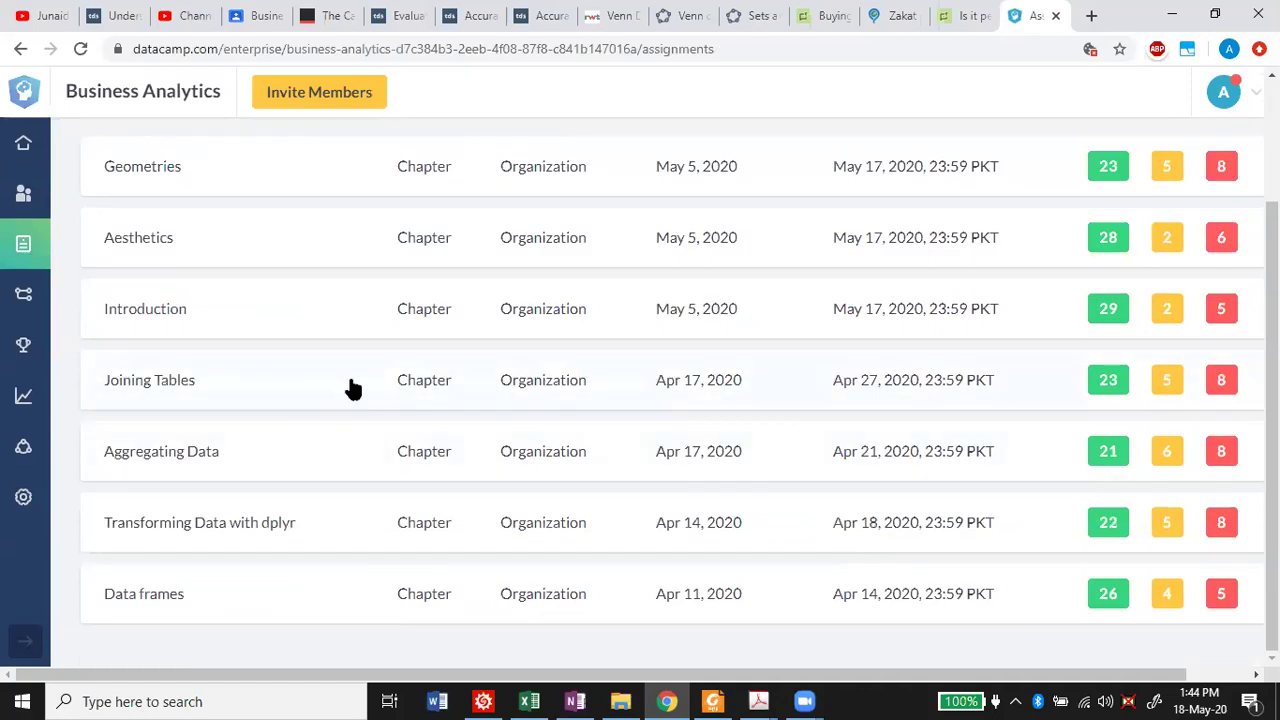
left_click(352, 388)
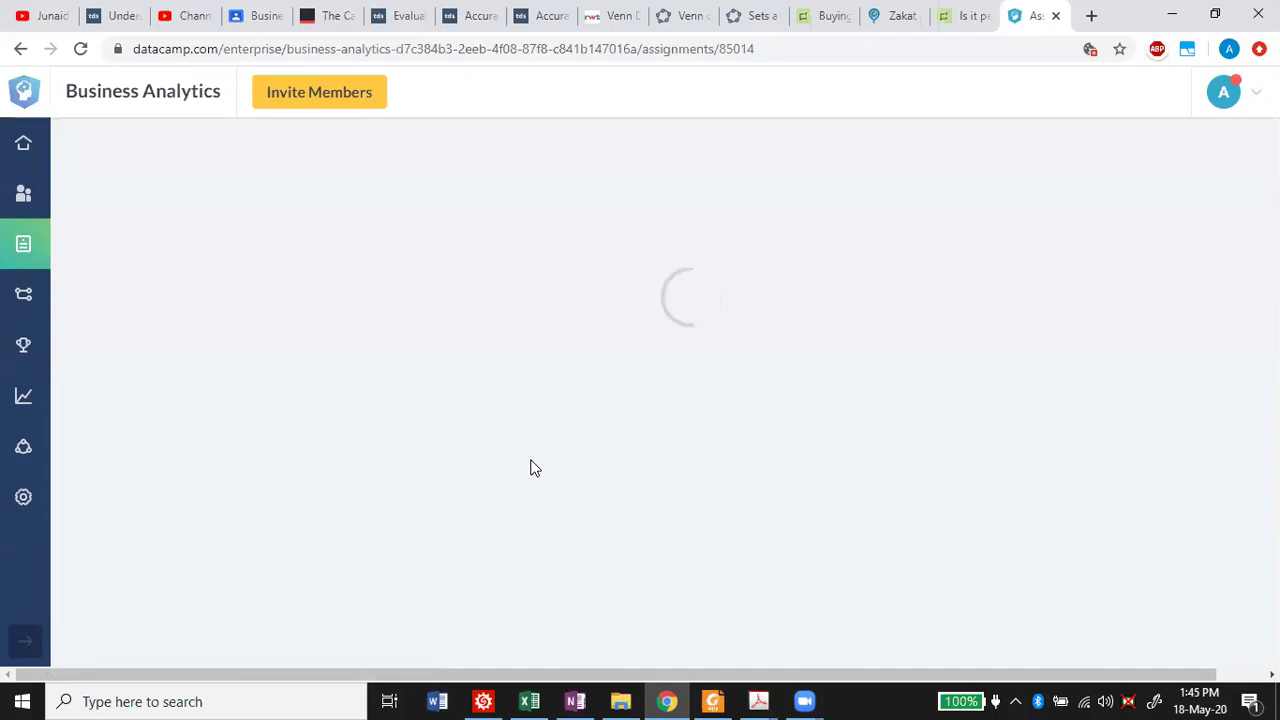
scroll(533, 468, "down", 10)
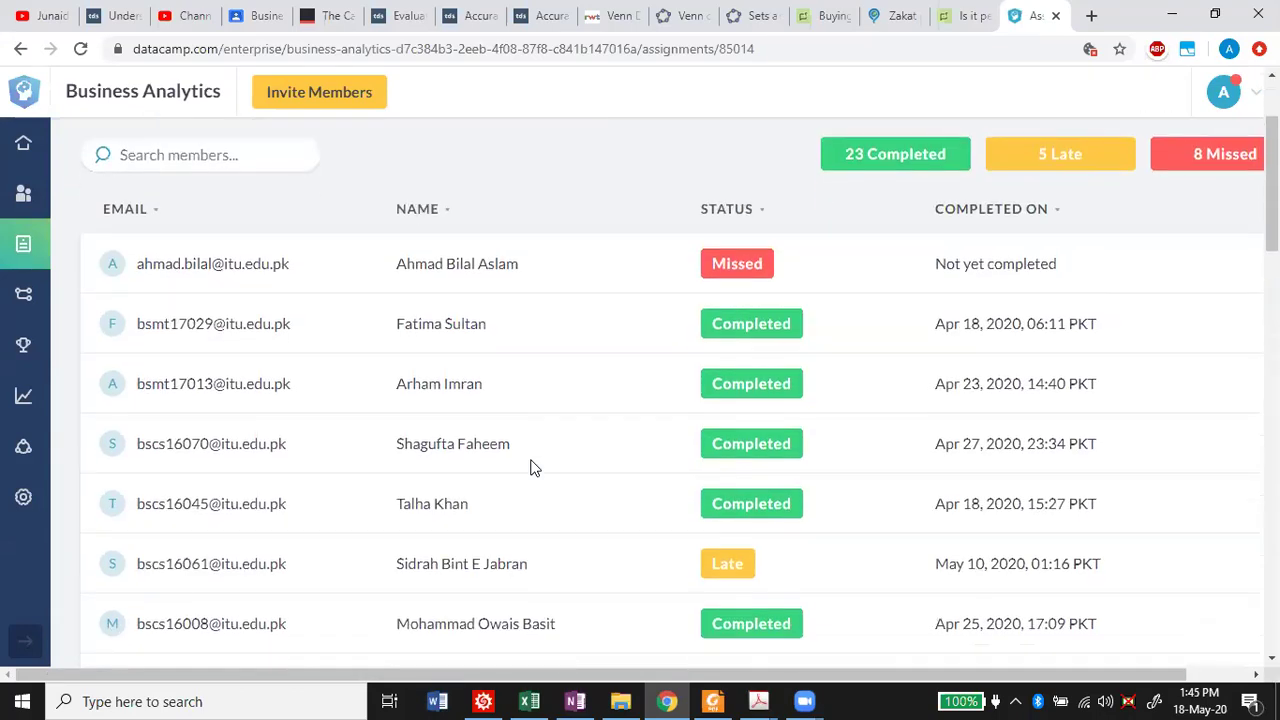
scroll(533, 468, "down", 10)
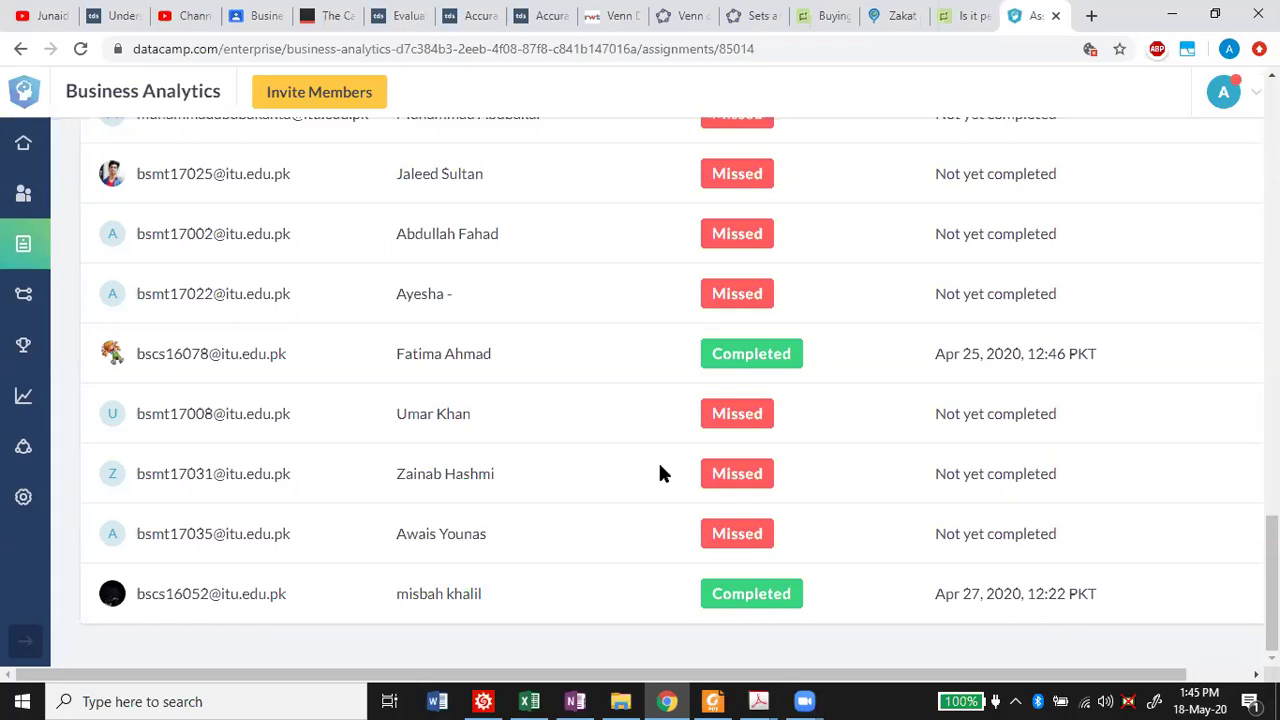
scroll(660, 473, "up", 7)
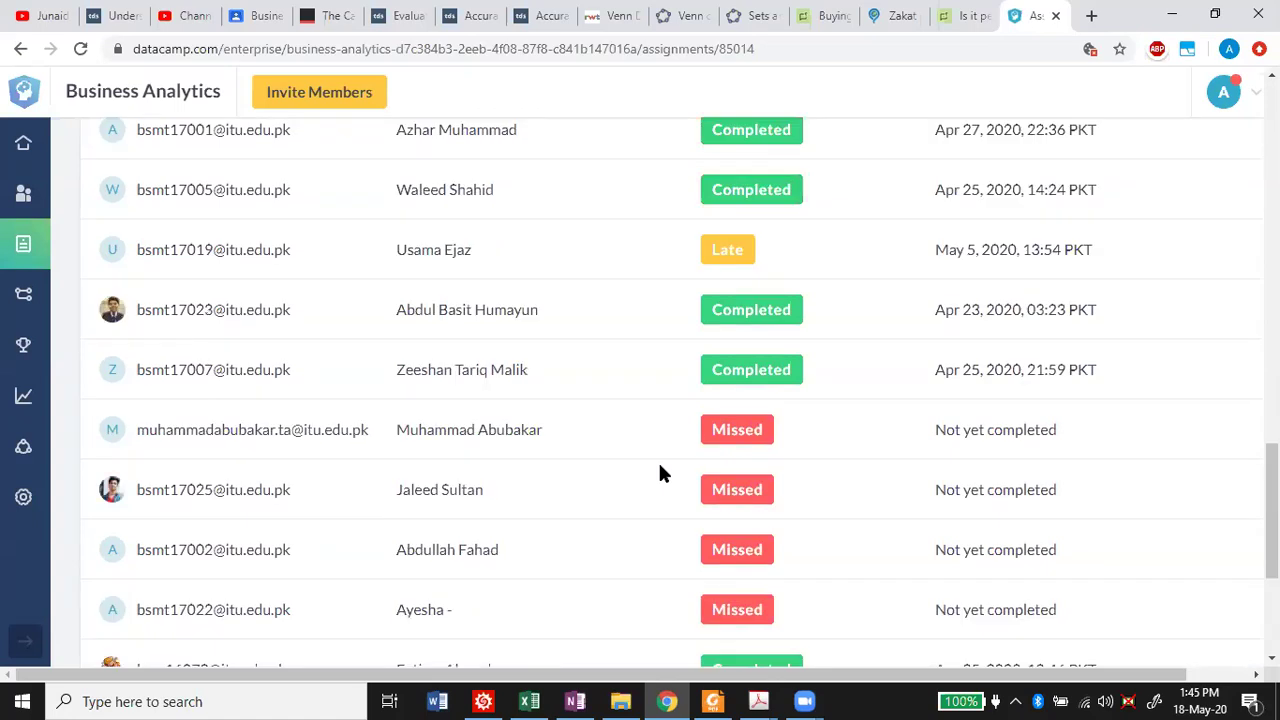
scroll(660, 466, "down", 4)
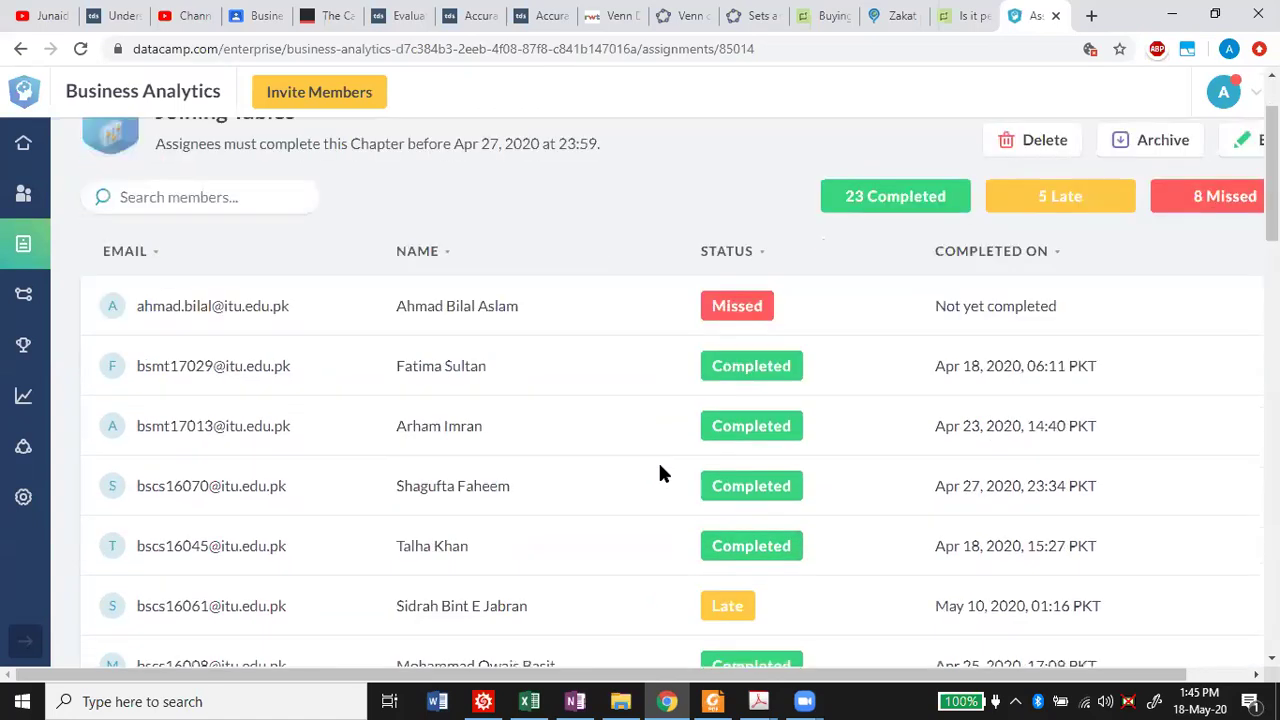
scroll(660, 472, "down", 3)
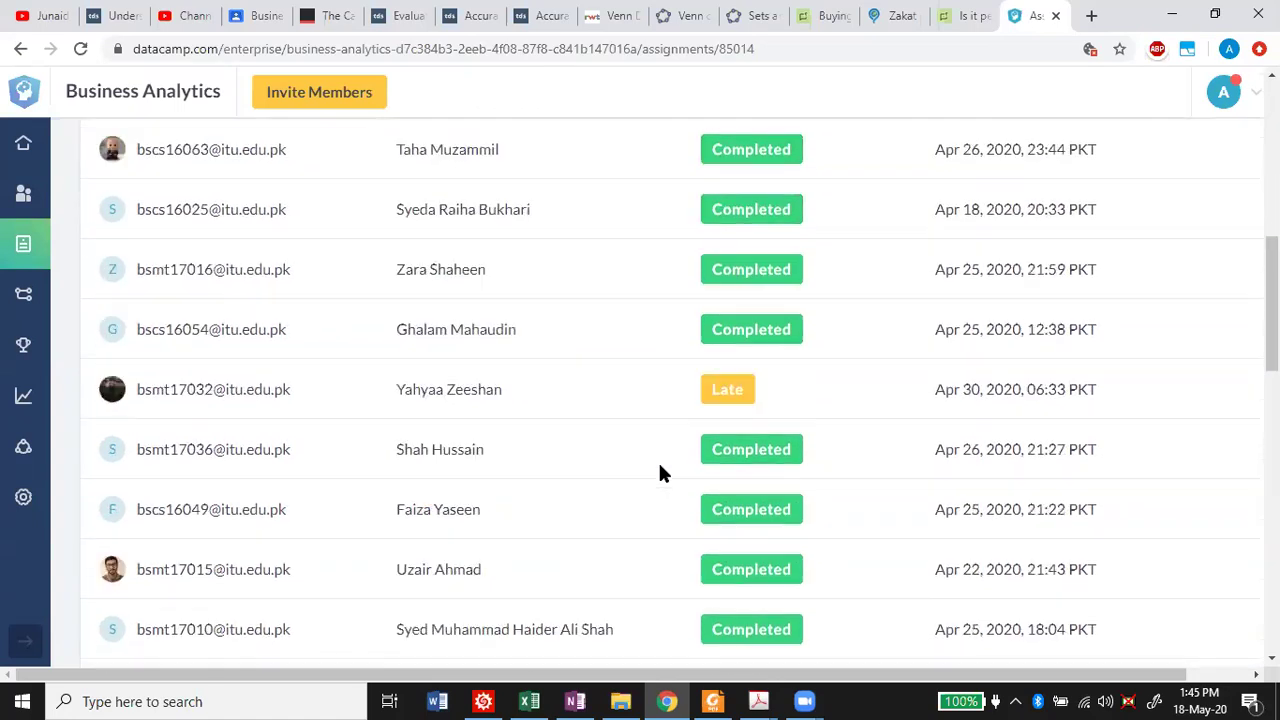
scroll(660, 470, "down", 8)
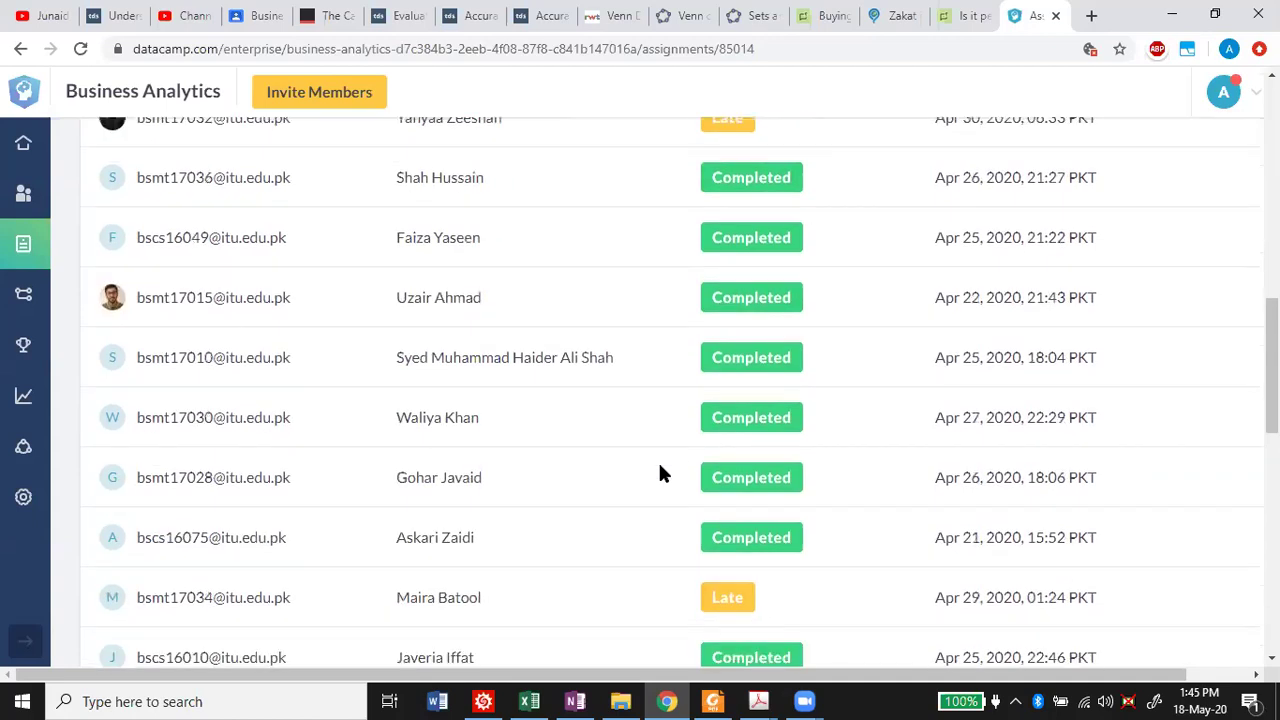
scroll(660, 472, "down", 3)
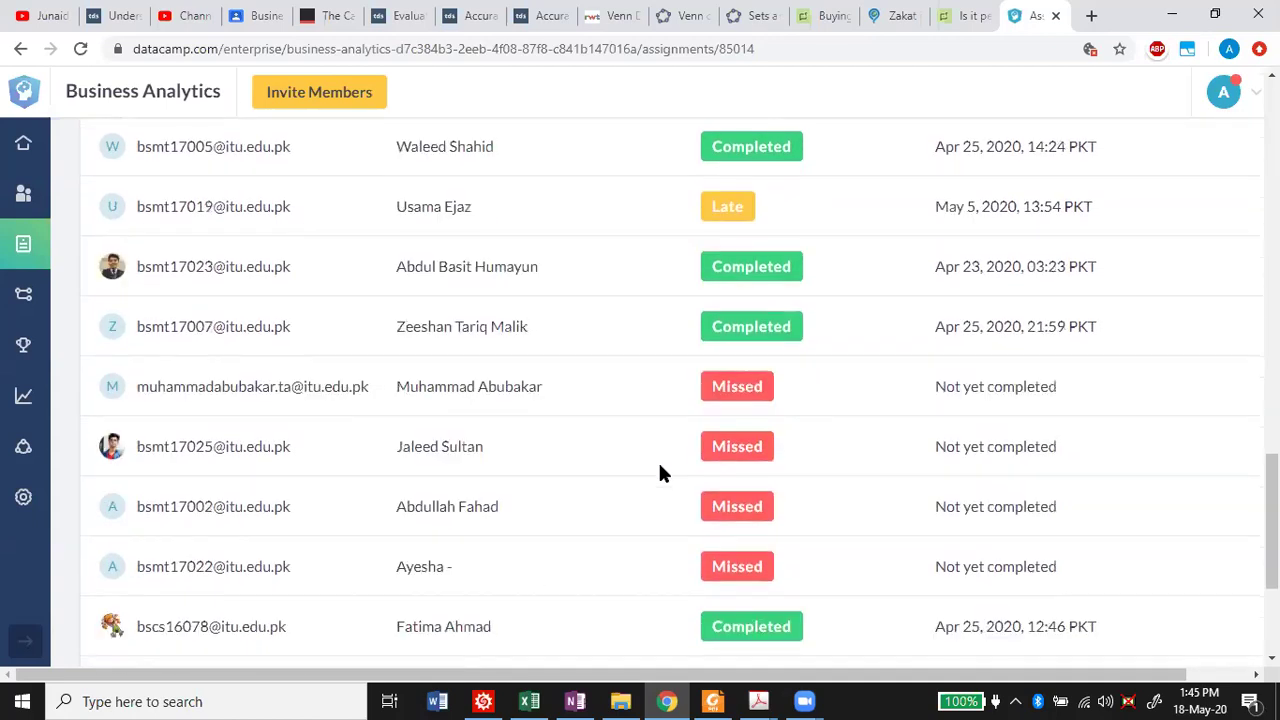
scroll(660, 473, "down", 3)
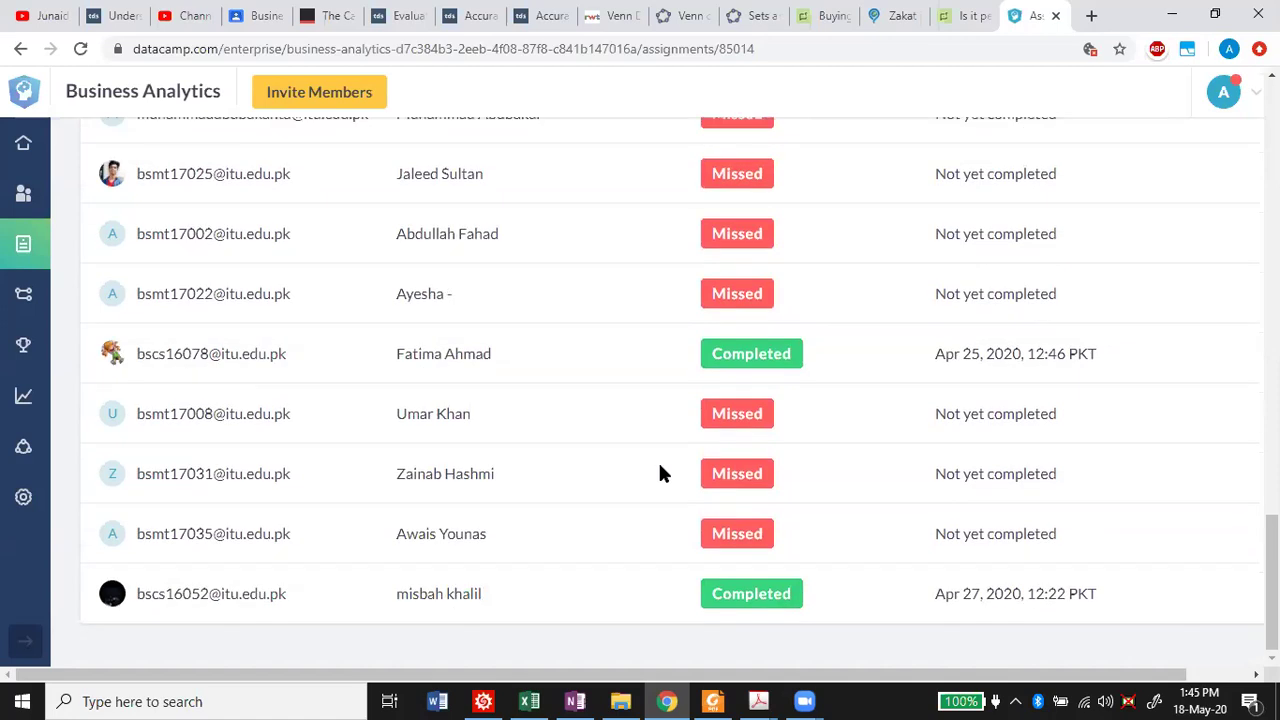
left_click(37, 257)
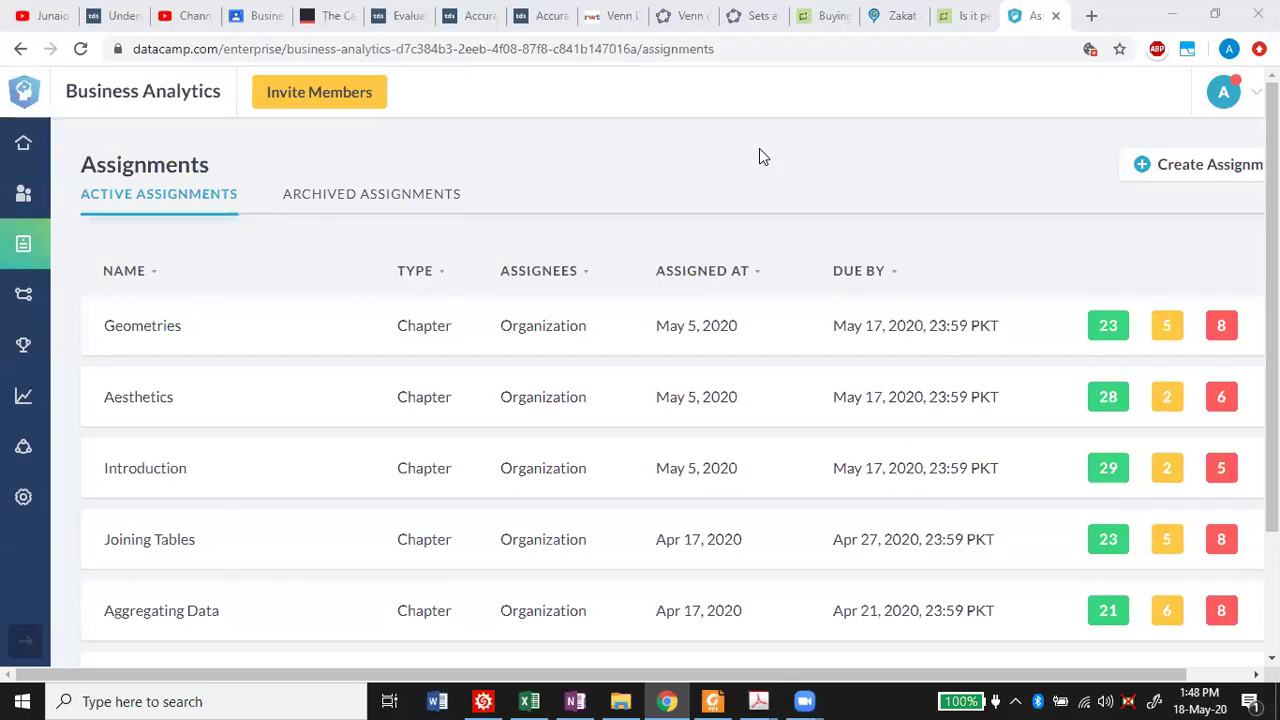
Scroll down the Active Assignments list to Data frames (26 completed, 4 late, 5 missed).
scroll(483, 346, "down", 3)
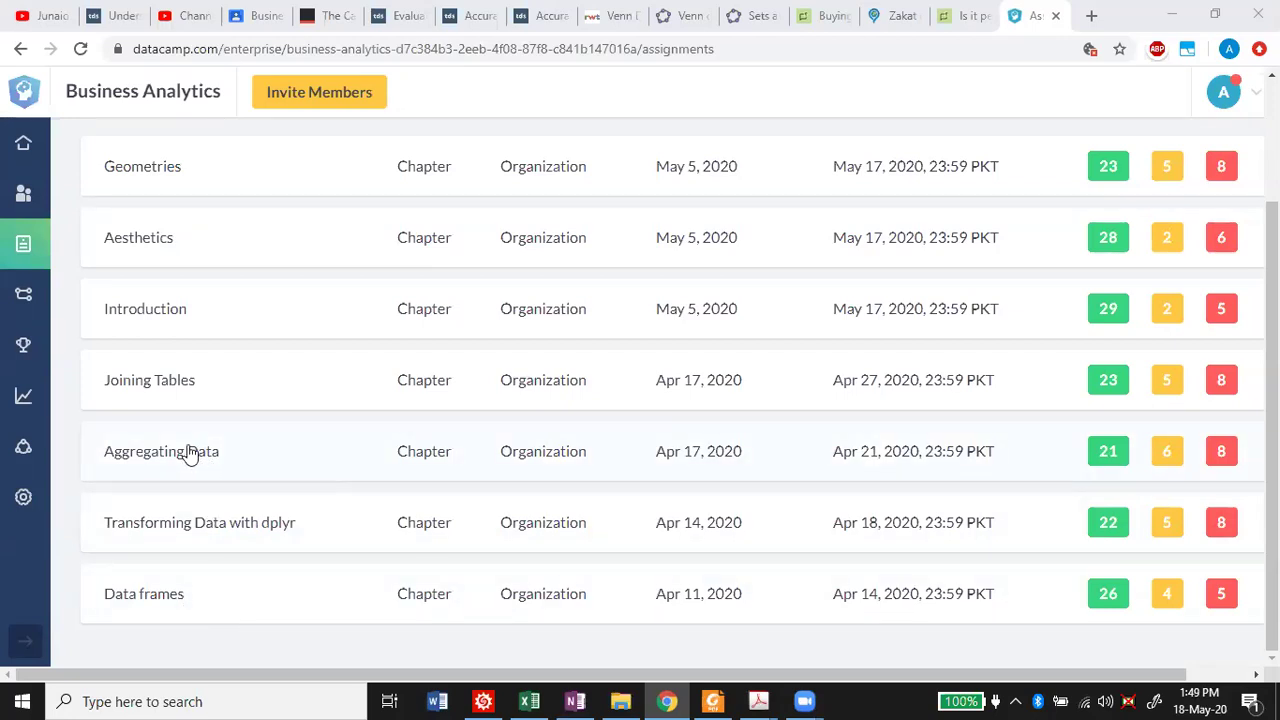
Go through Dashboard back to Assignments and choose the Chapter assignment type.
left_click(24, 146)
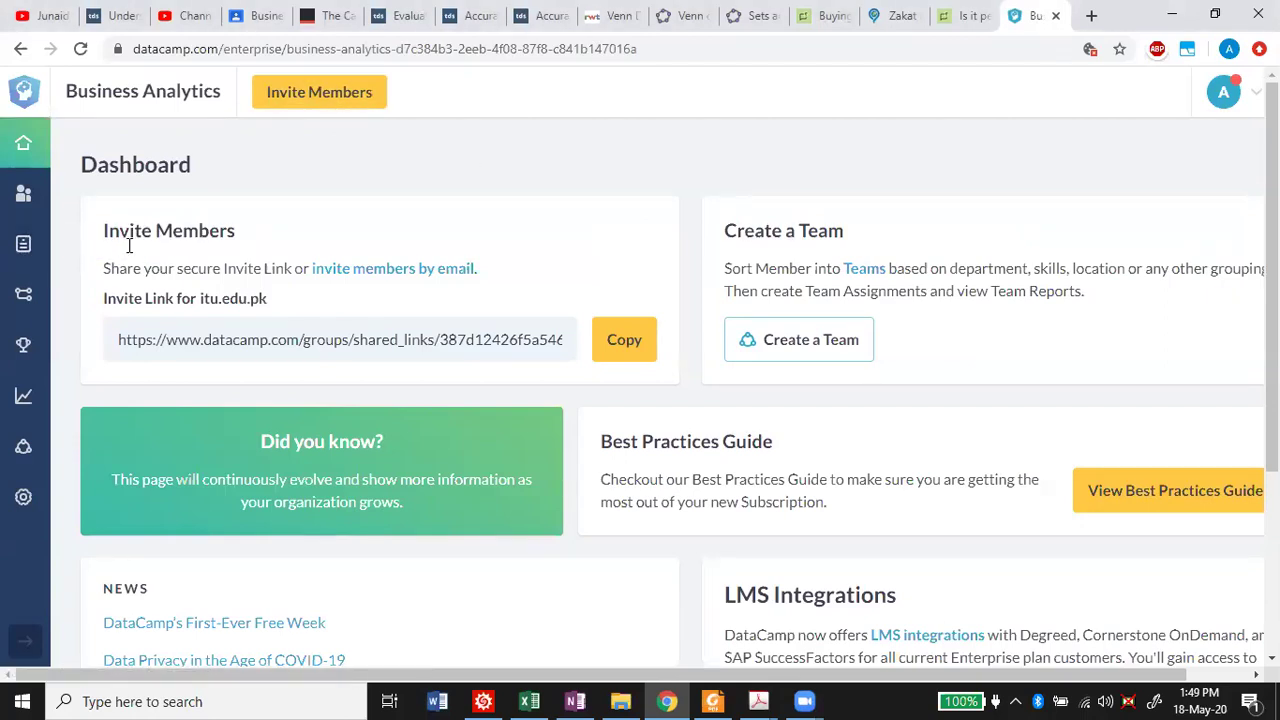
left_click(41, 255)
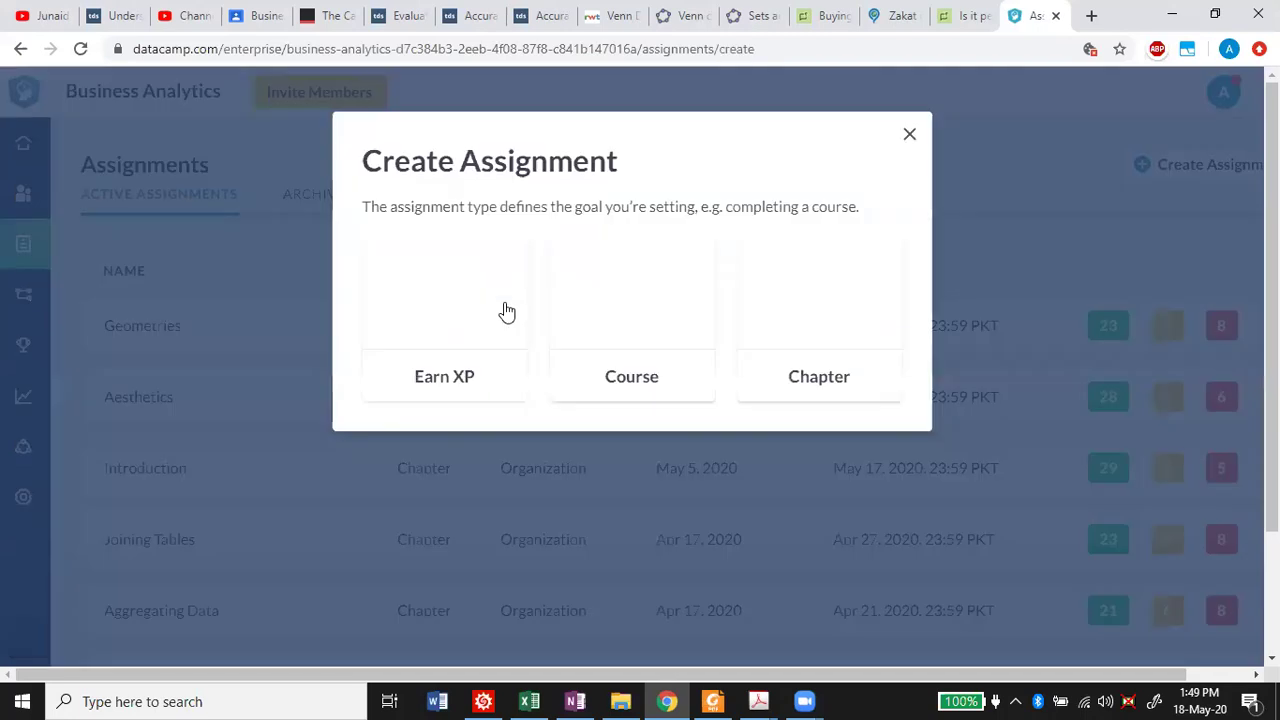
left_click(779, 316)
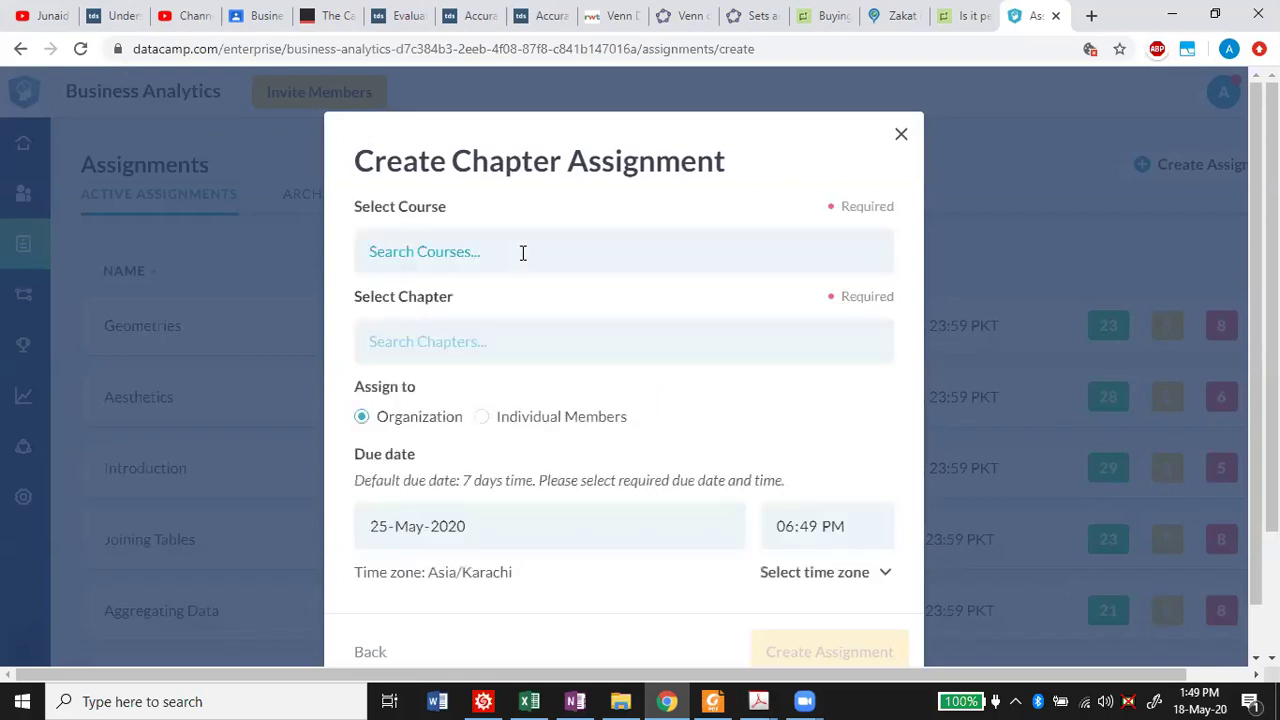
Search for 'dplyr' and select the Data Manipulation with dplyr course.
left_click(537, 252)
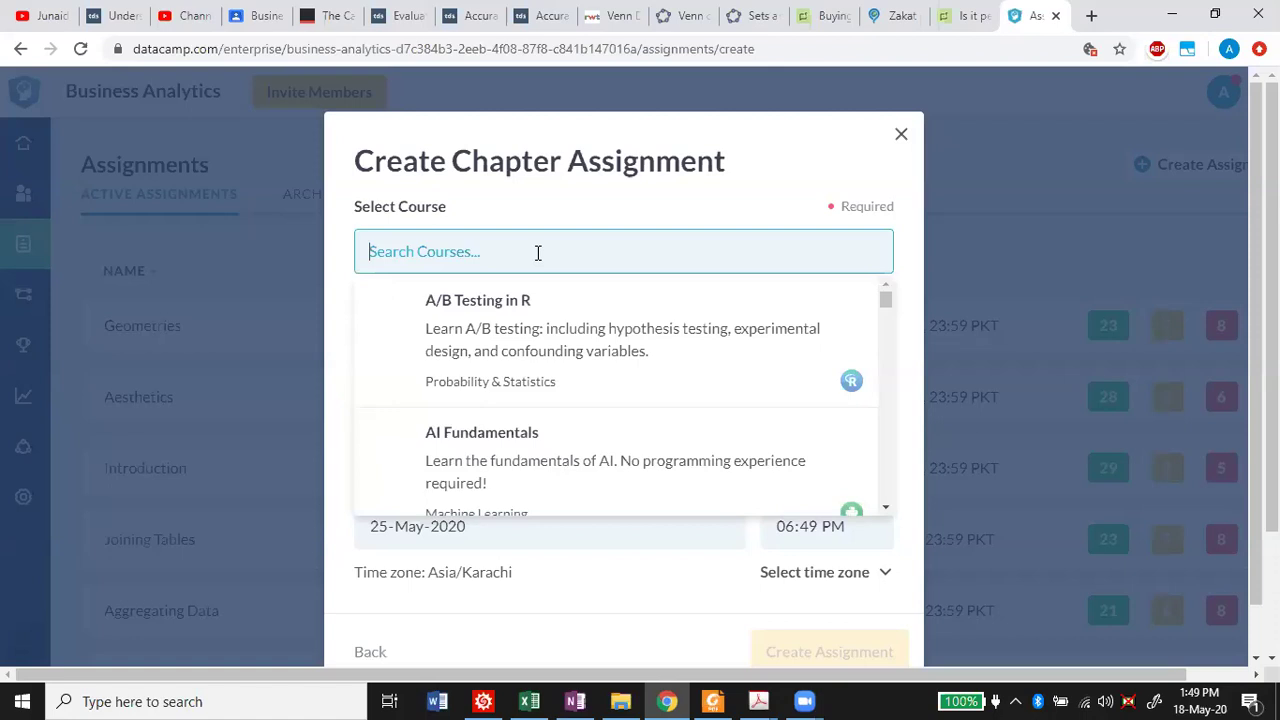
type("data fr")
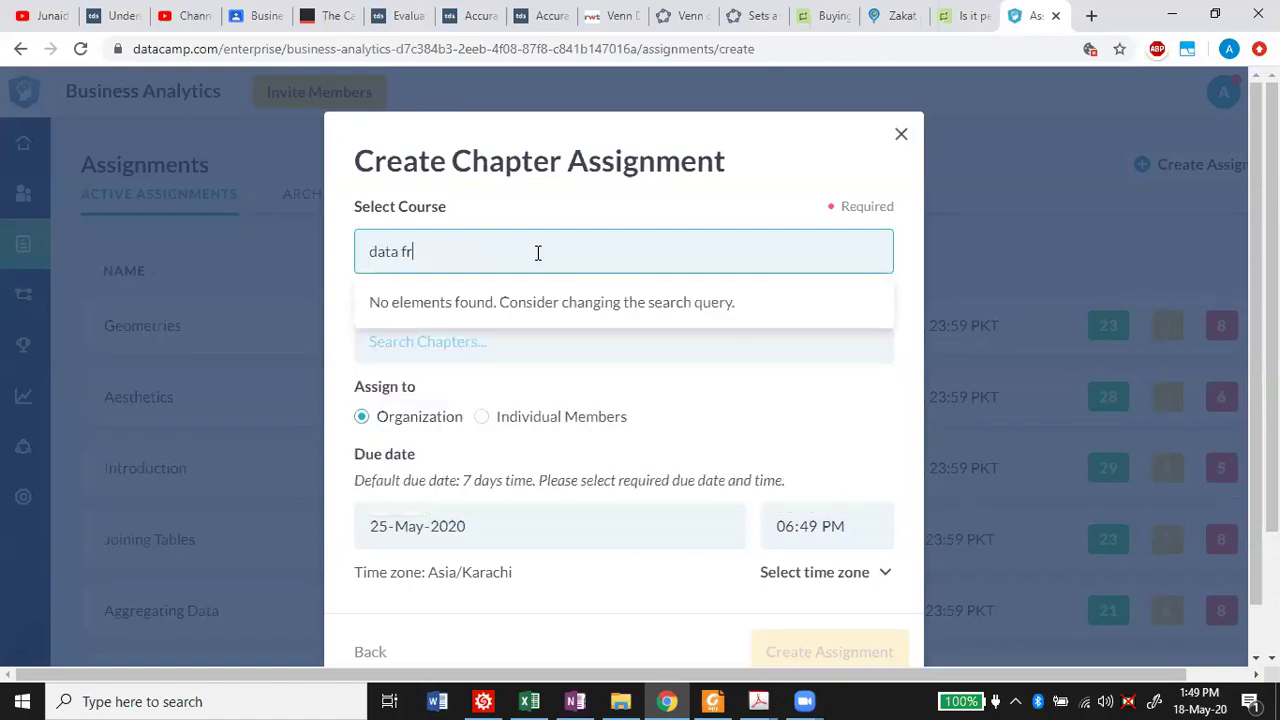
key("BackSpace")
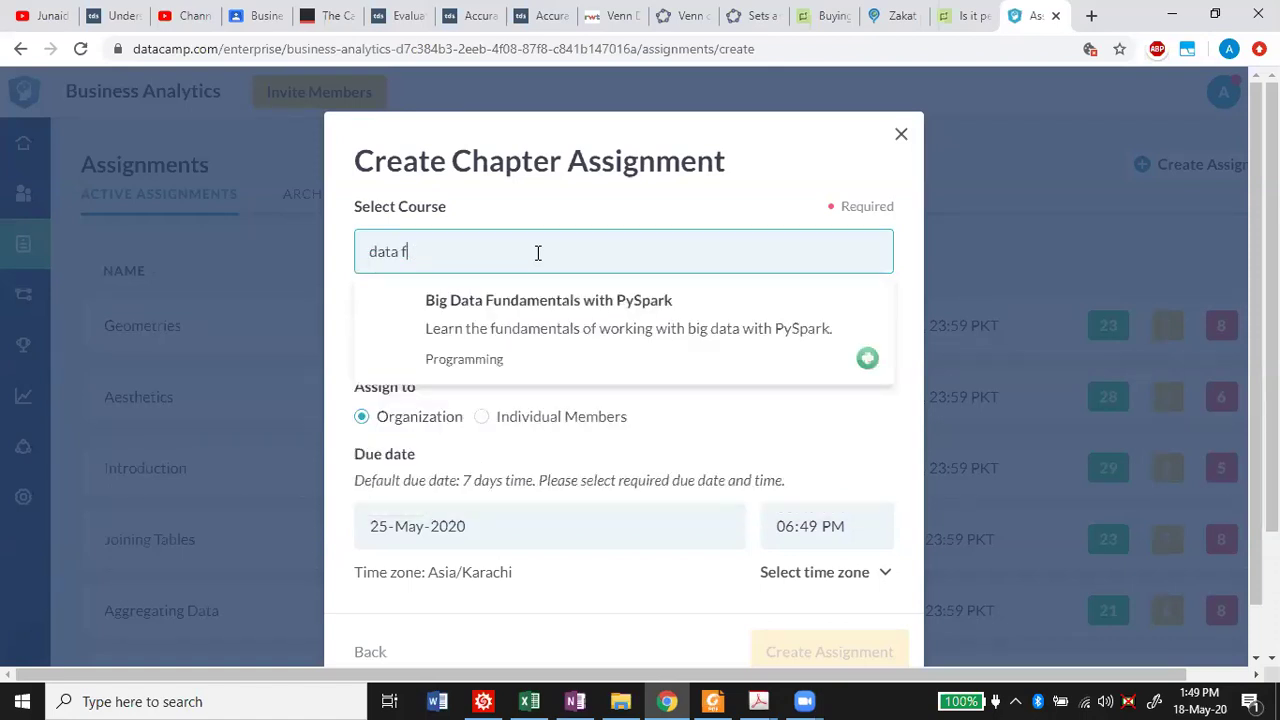
key("BackSpace")
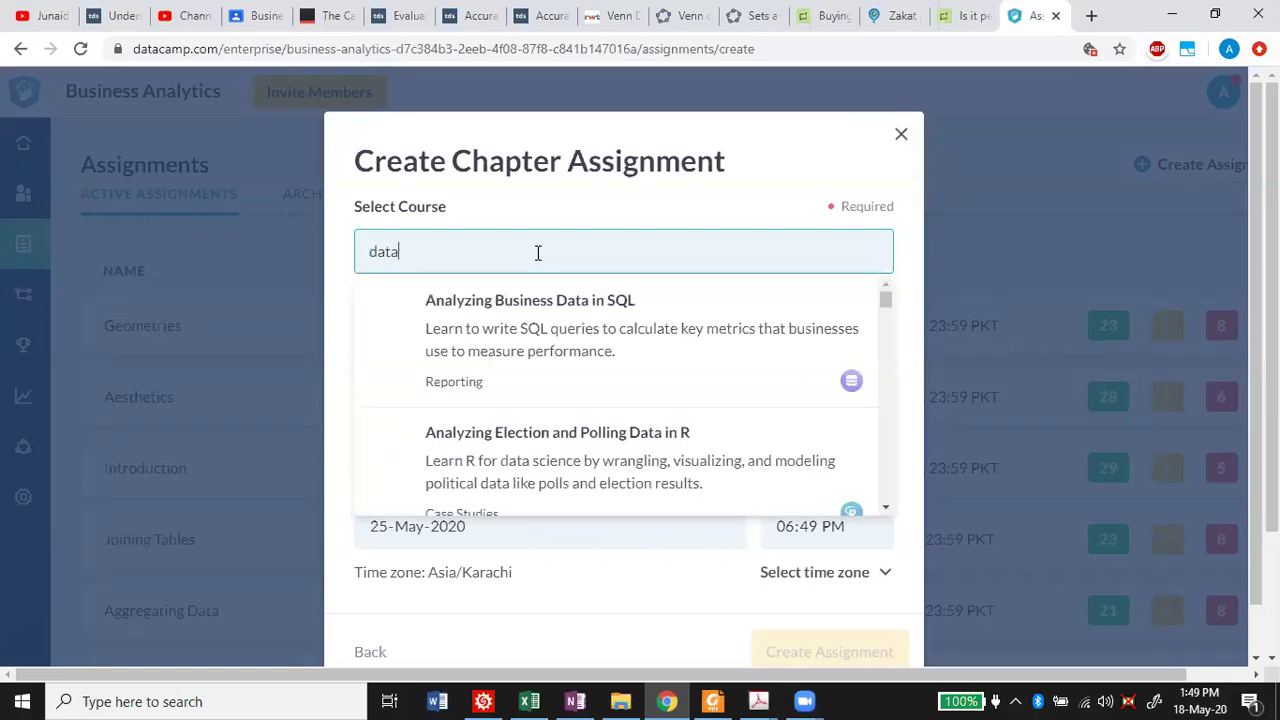
key("BackSpace")
key("BackSpace")
key("BackSpace")
key("BackSpace")
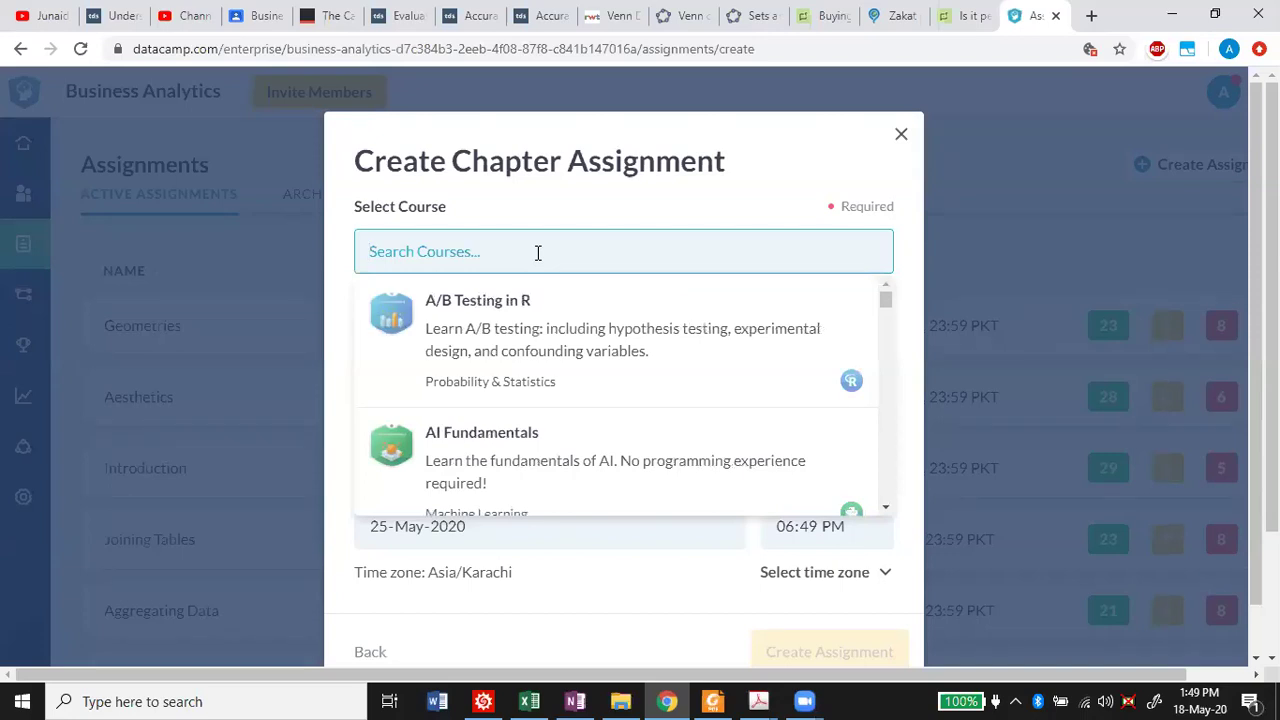
type("dplyr")
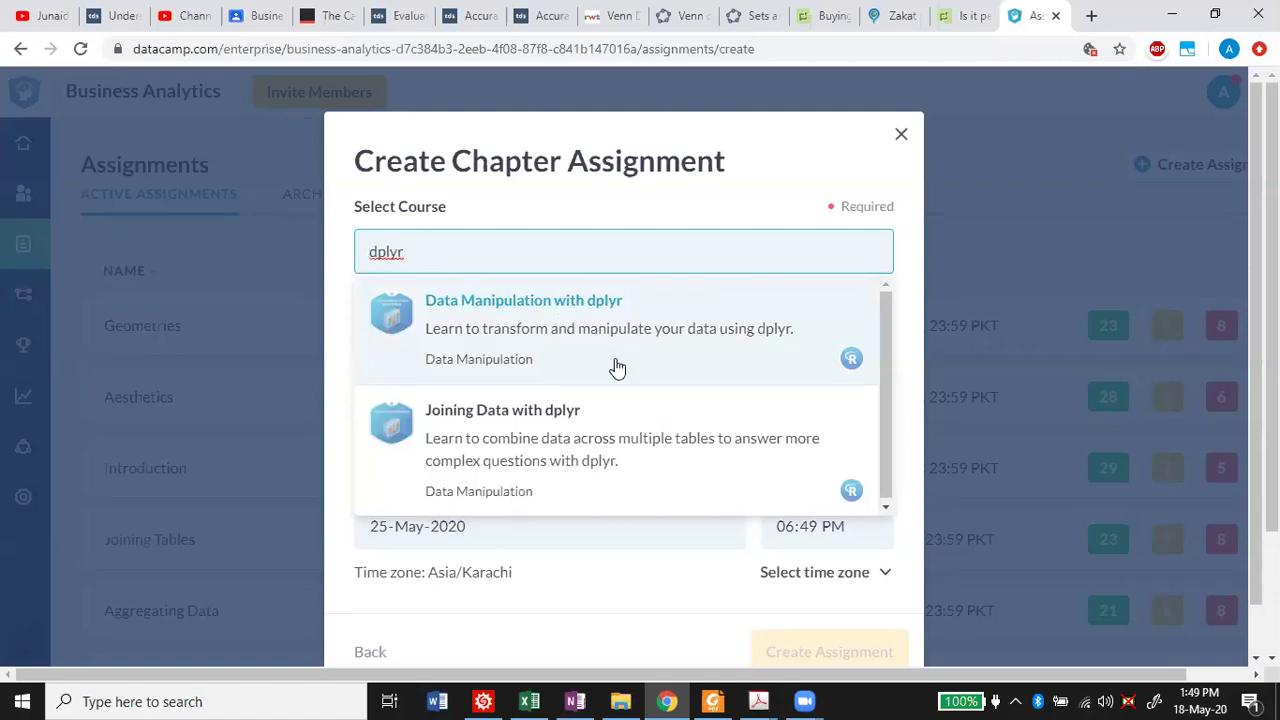
key("Return")
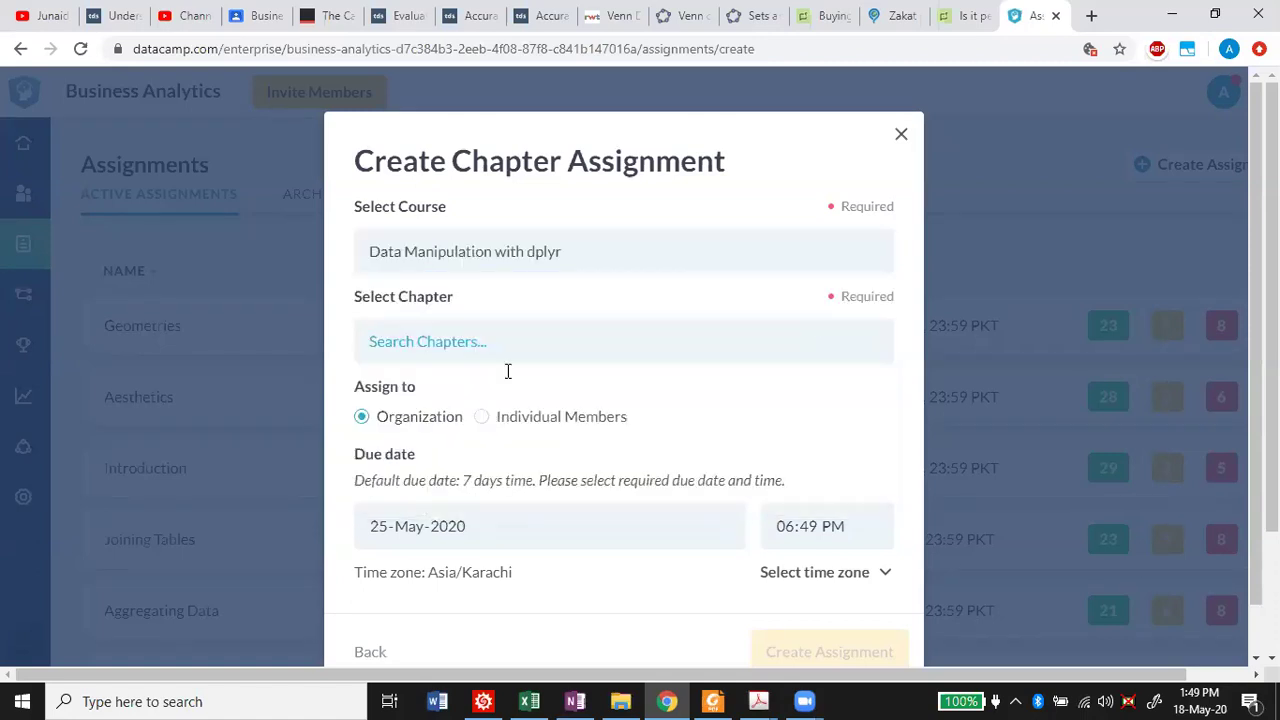
Pick the Transforming Data with dplyr chapter from the chapter list.
left_click(507, 352)
scroll(551, 443, "down", 1)
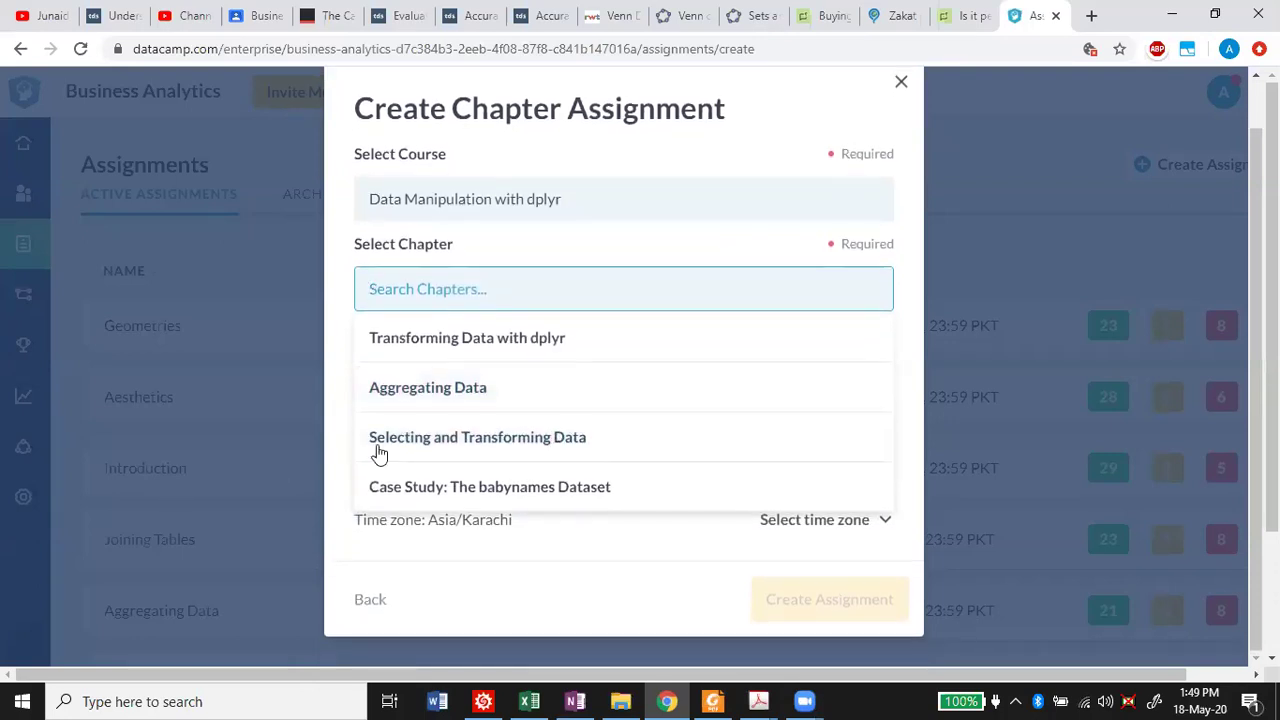
left_click(499, 357)
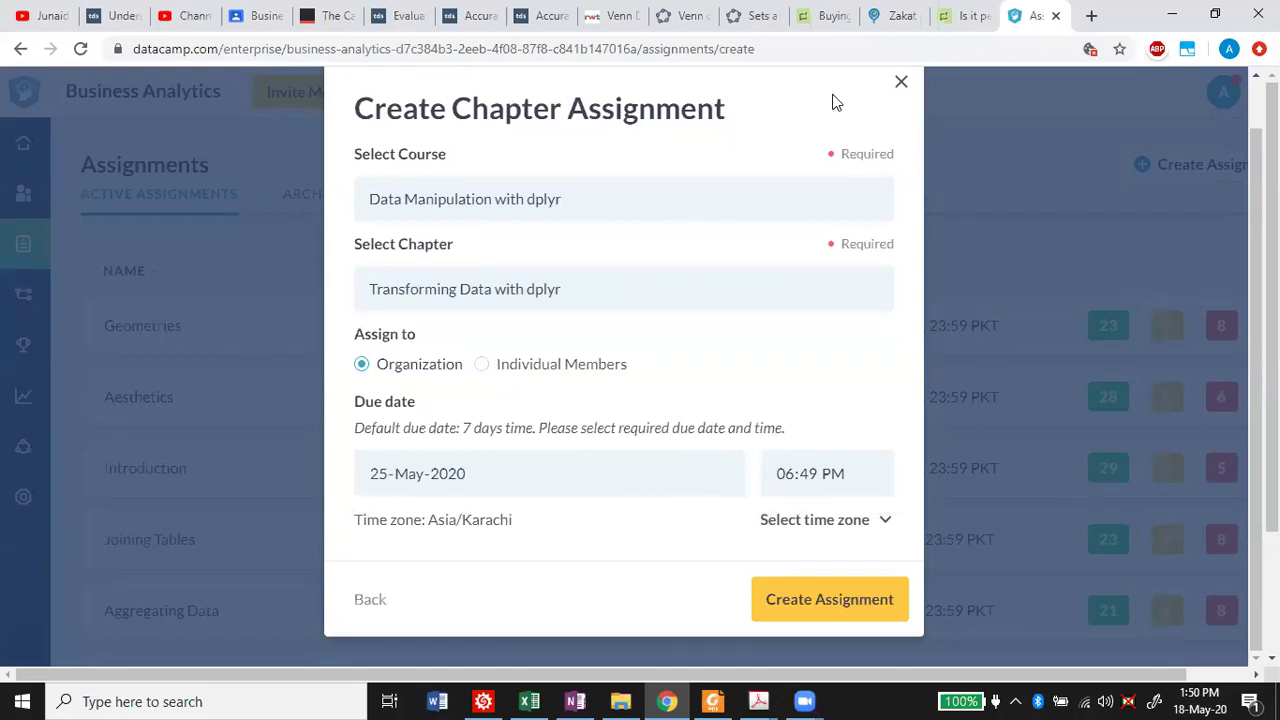
left_click_drag(403, 108, 283, 89)
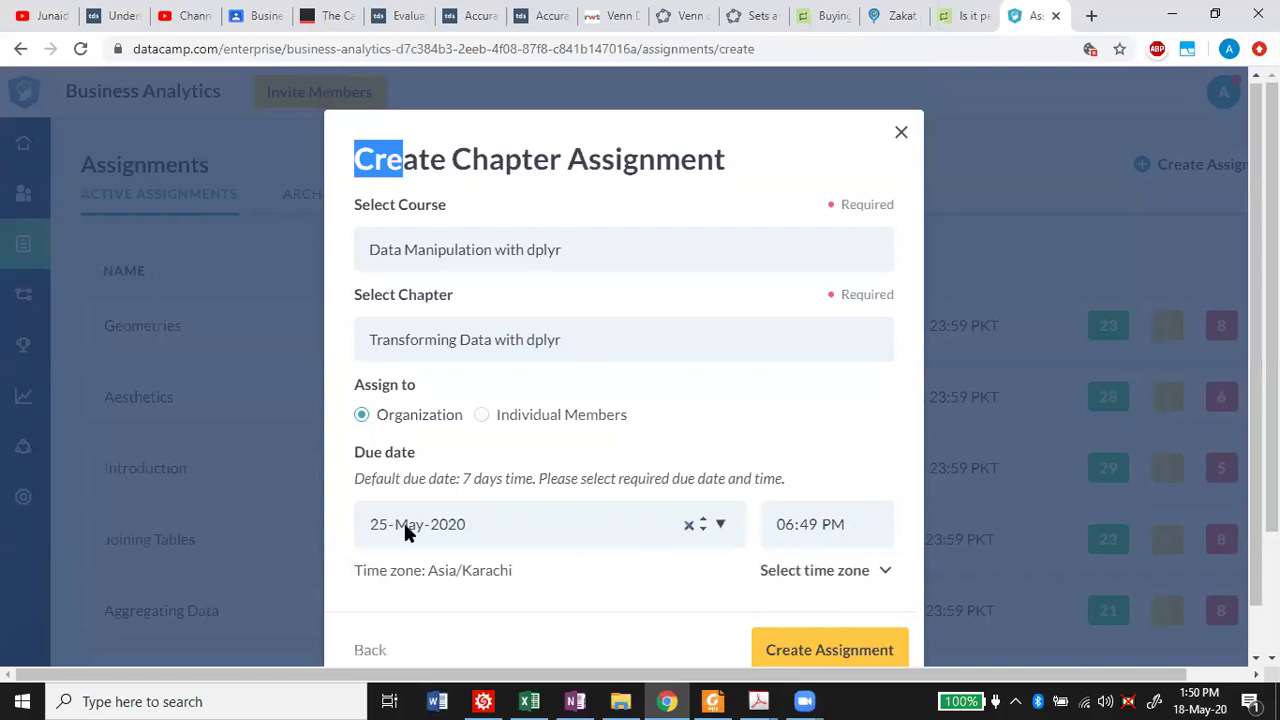
left_click(482, 426)
Switch to Individual Members and add the searched student as the assignee.
left_click(482, 416)
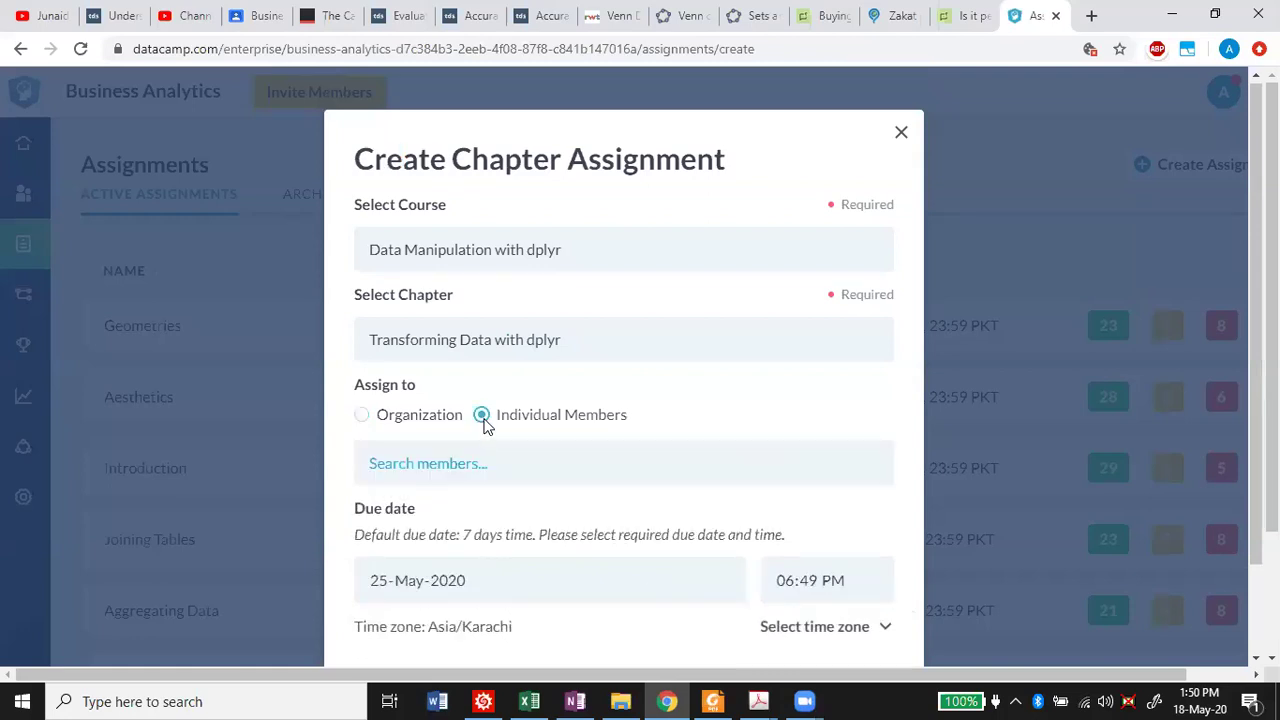
left_click(485, 455)
type("m")
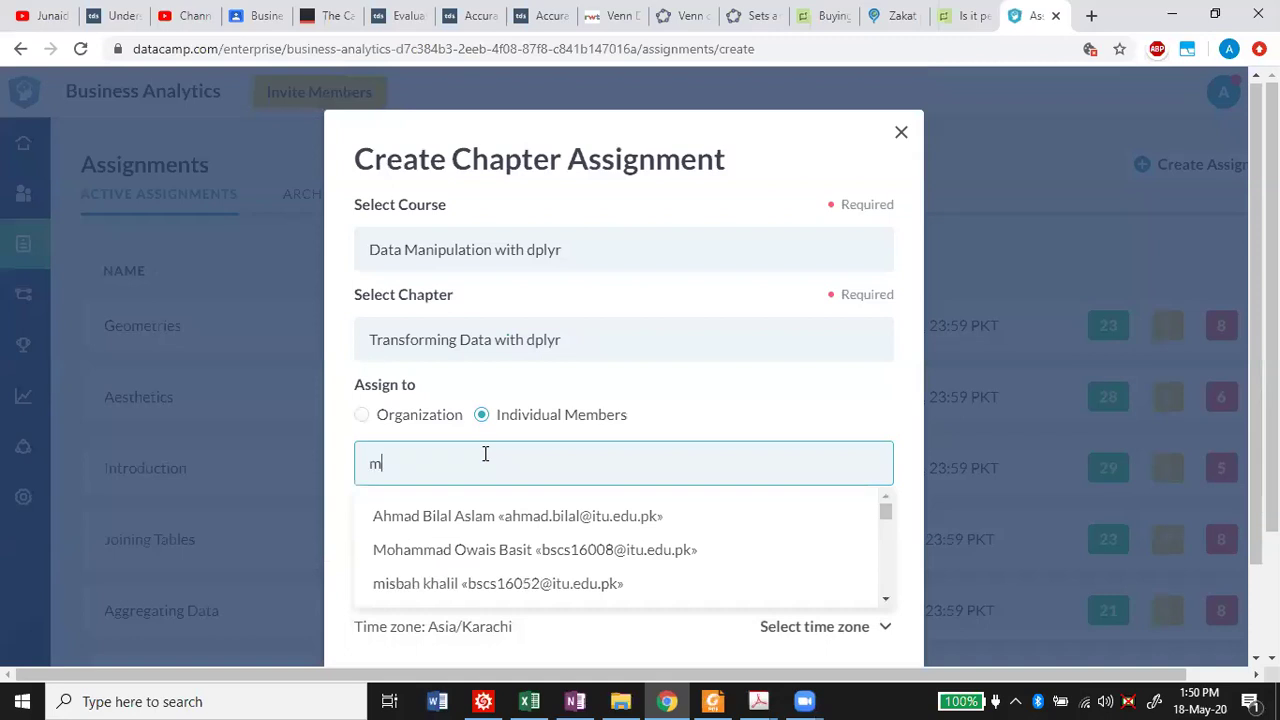
type("isba")
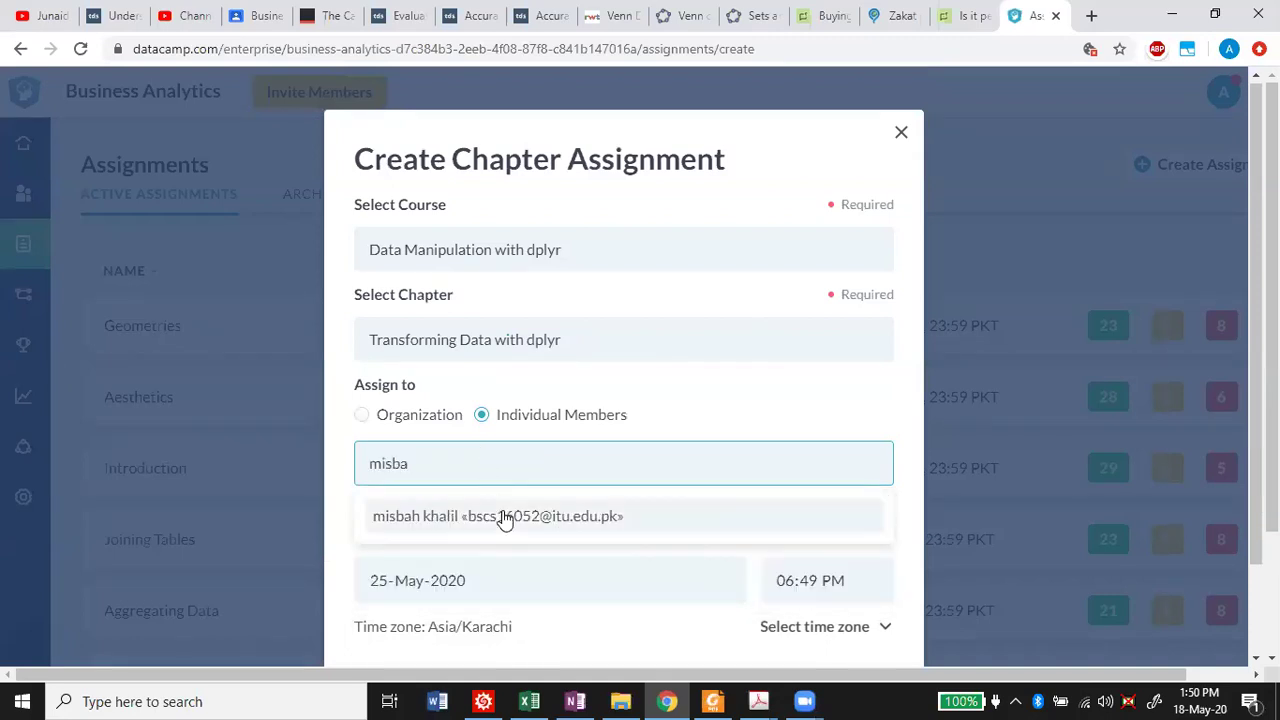
left_click(506, 517)
Create the Transforming Data with dplyr assignment and dismiss the confirmation.
scroll(617, 503, "down", 2)
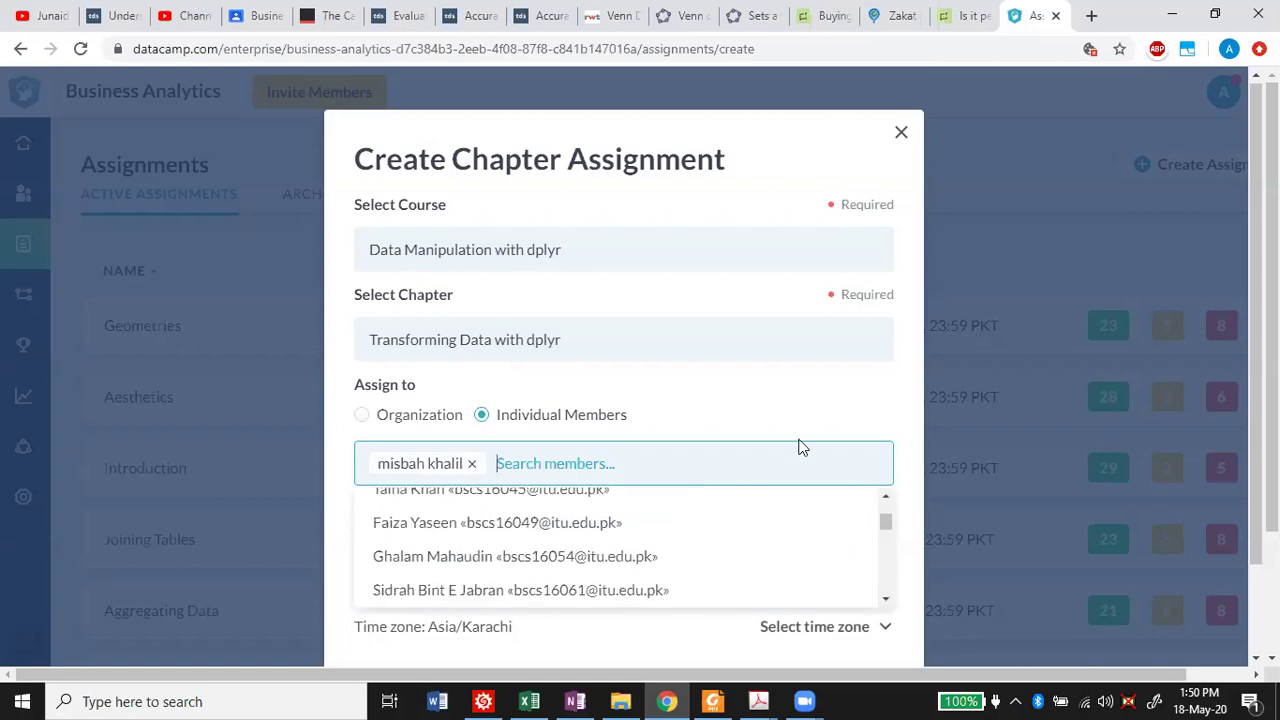
scroll(790, 455, "down", 1)
left_click(682, 562)
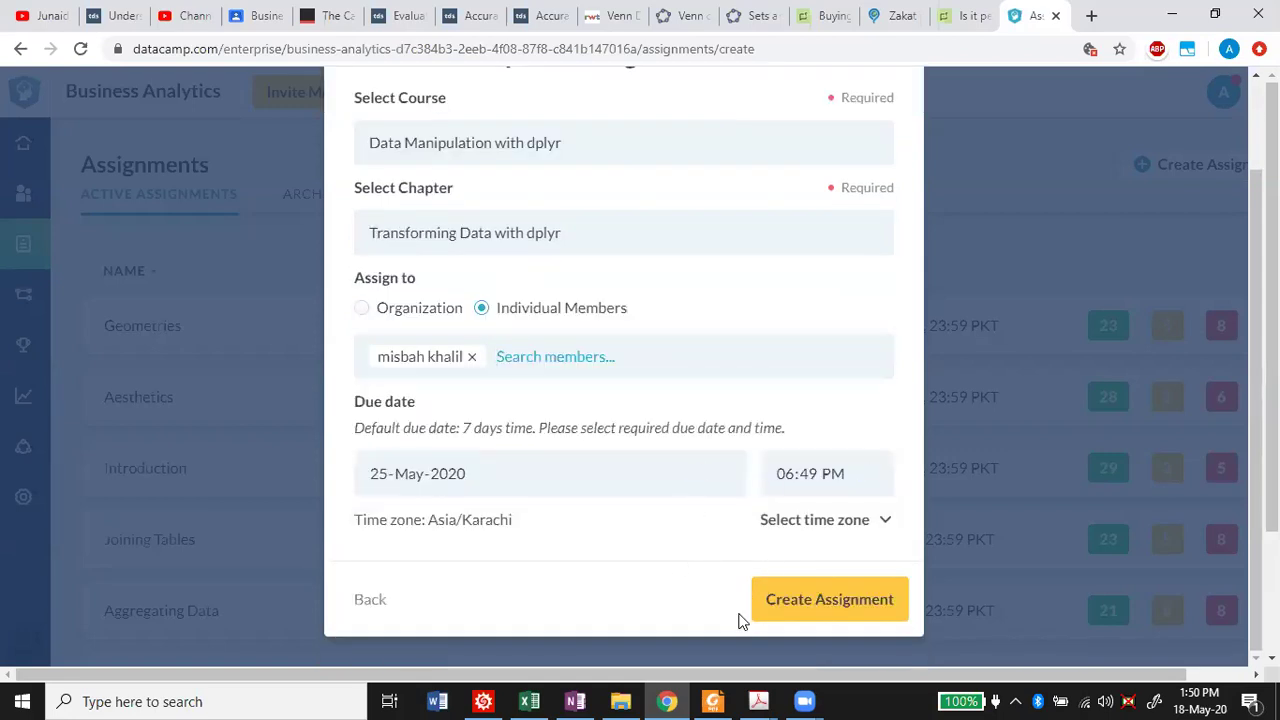
left_click(834, 594)
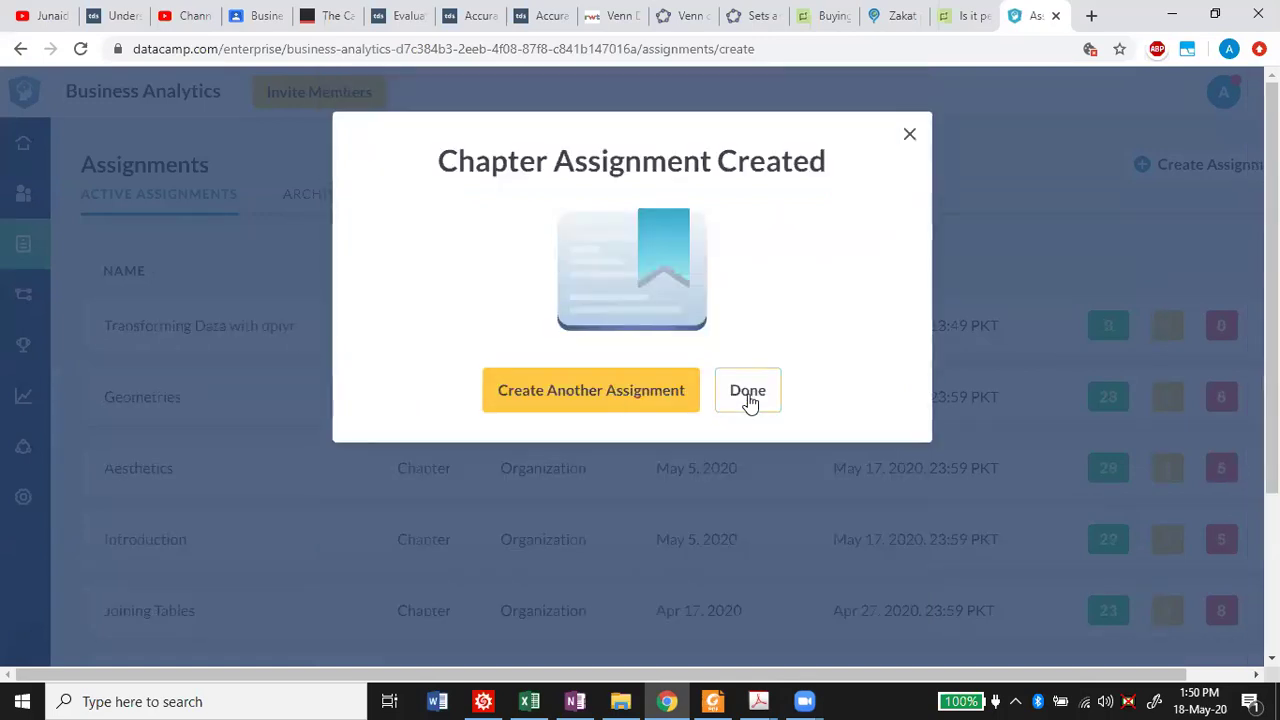
left_click(750, 400)
View the new Transforming Data with dplyr assignment's details, then return to Assignments.
scroll(426, 423, "down", 3)
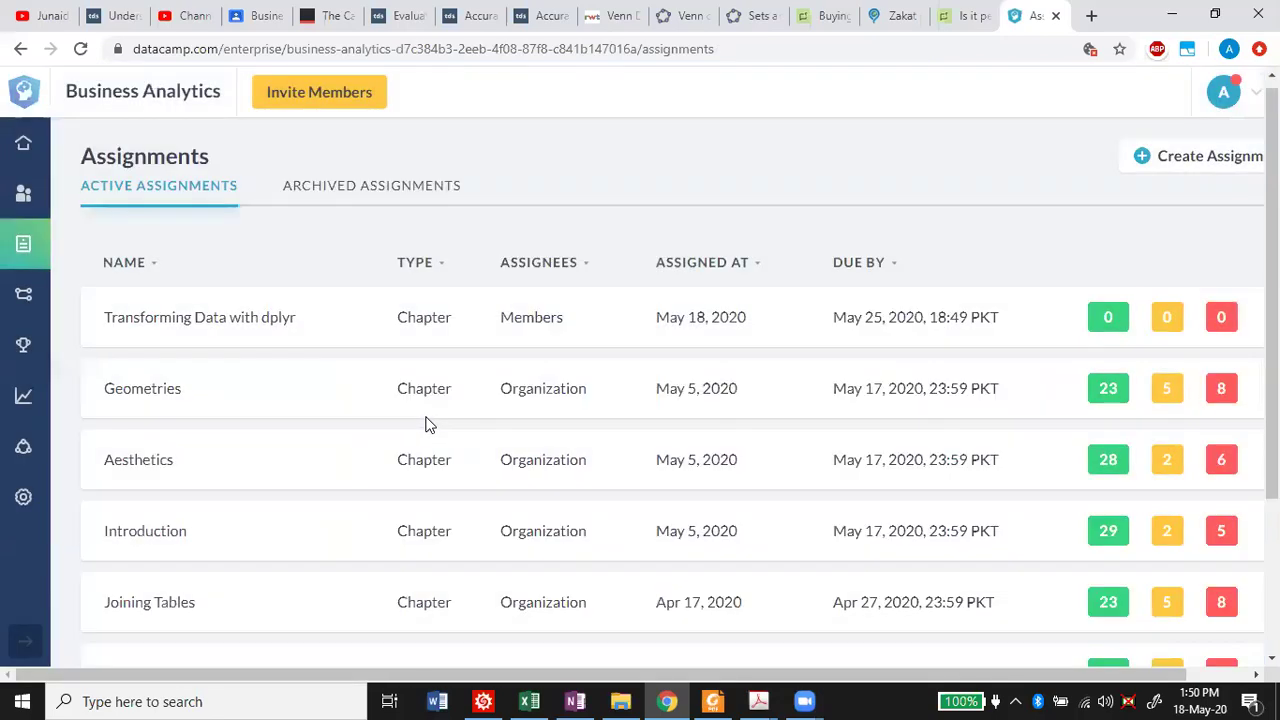
scroll(340, 371, "up", 3)
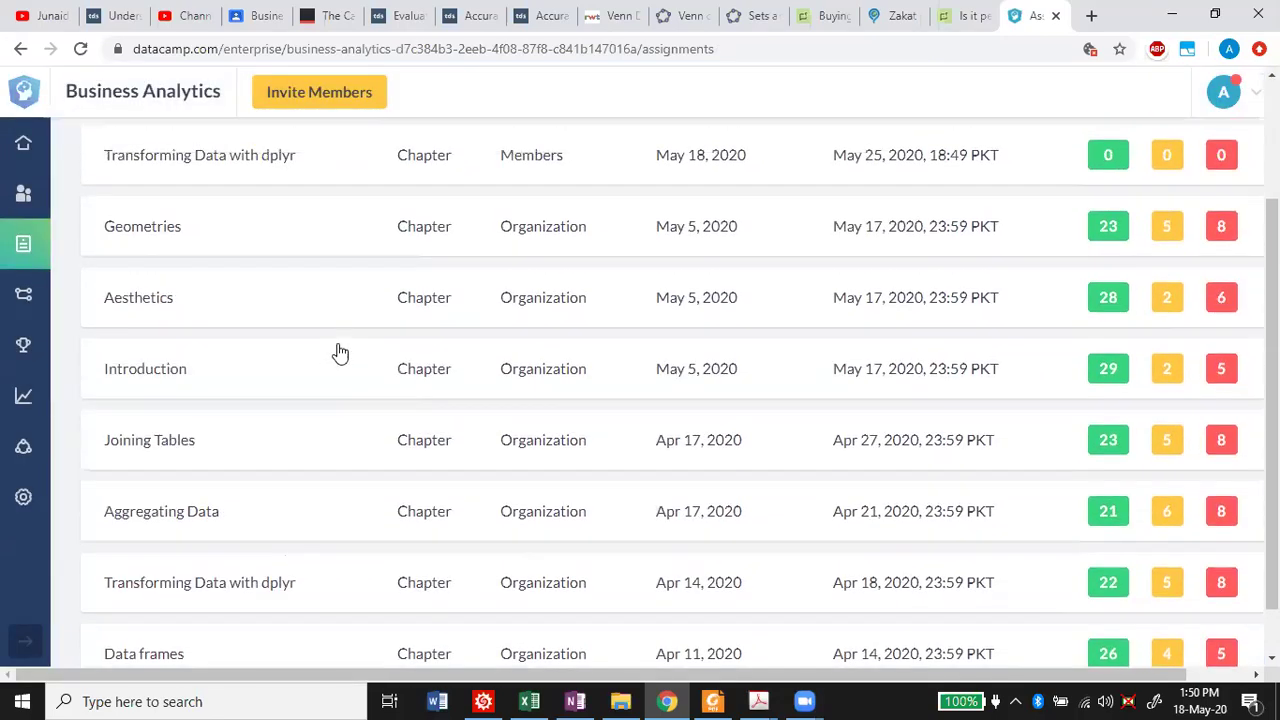
left_click(641, 365)
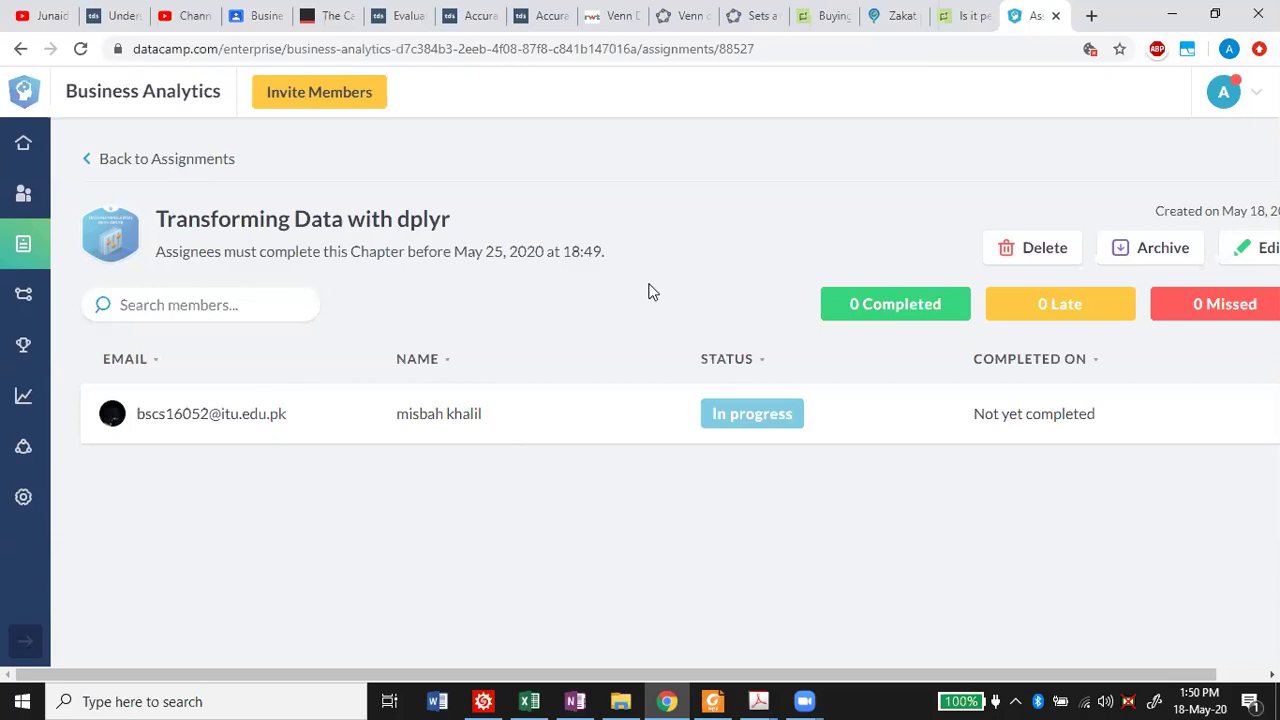
left_click(110, 168)
Review the Data frames assignment's details and return to the Assignments list.
scroll(380, 480, "down", 3)
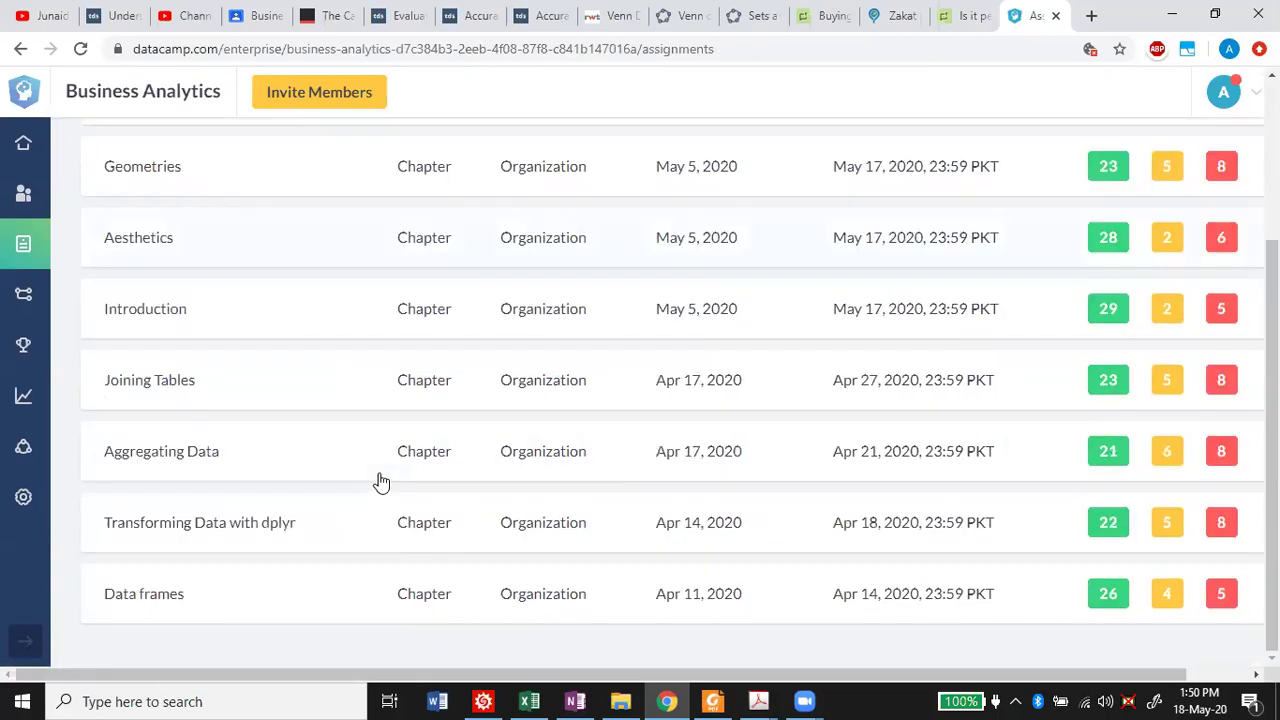
left_click(370, 600)
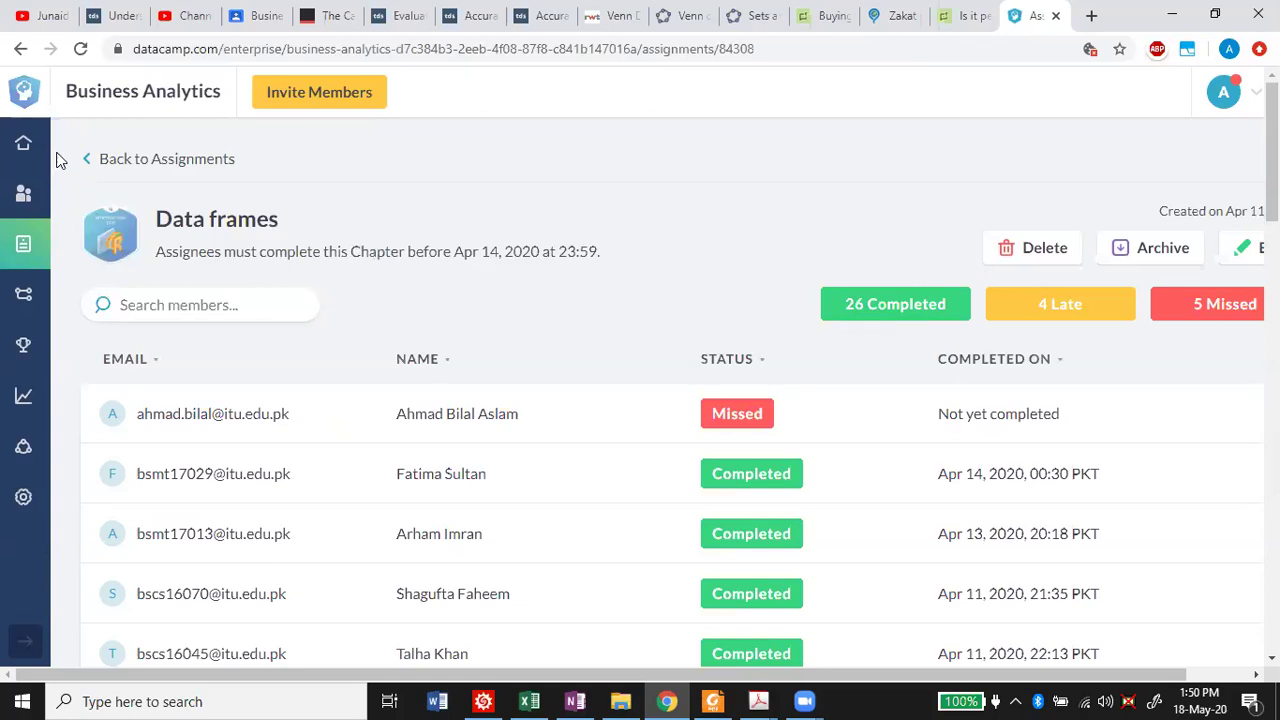
left_click(16, 108)
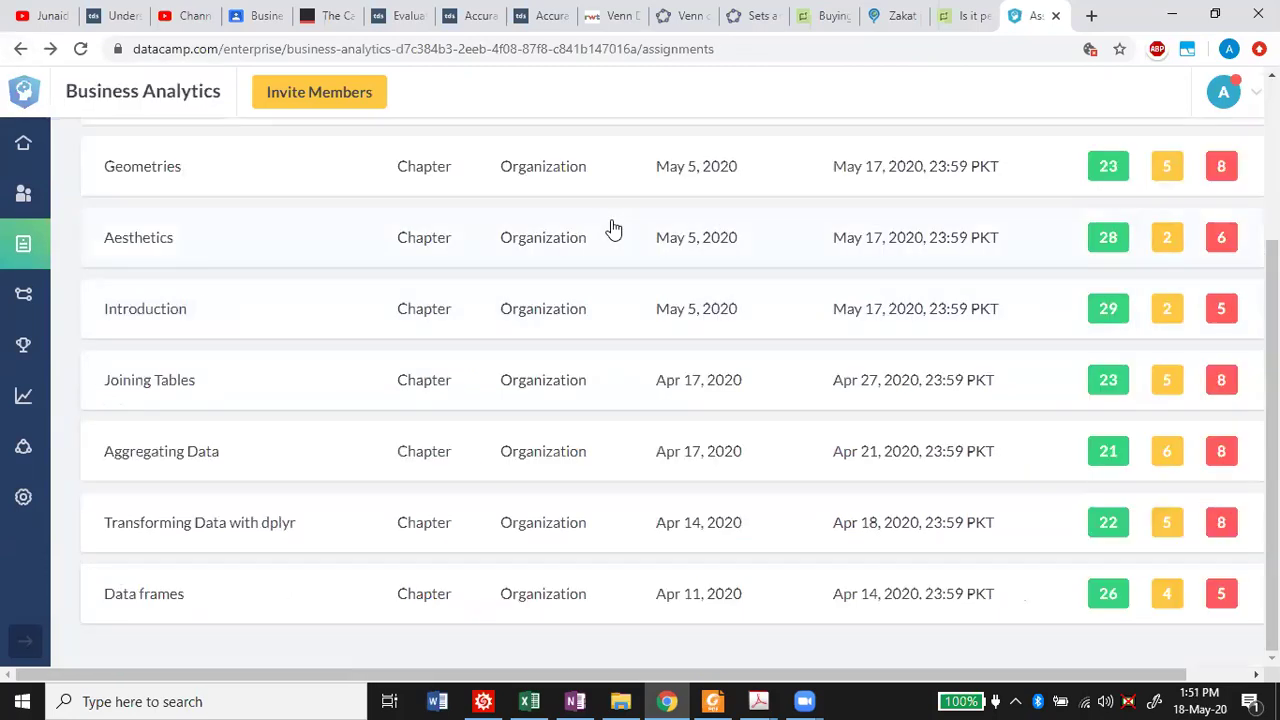
scroll(612, 226, "up", 3)
left_click(1156, 164)
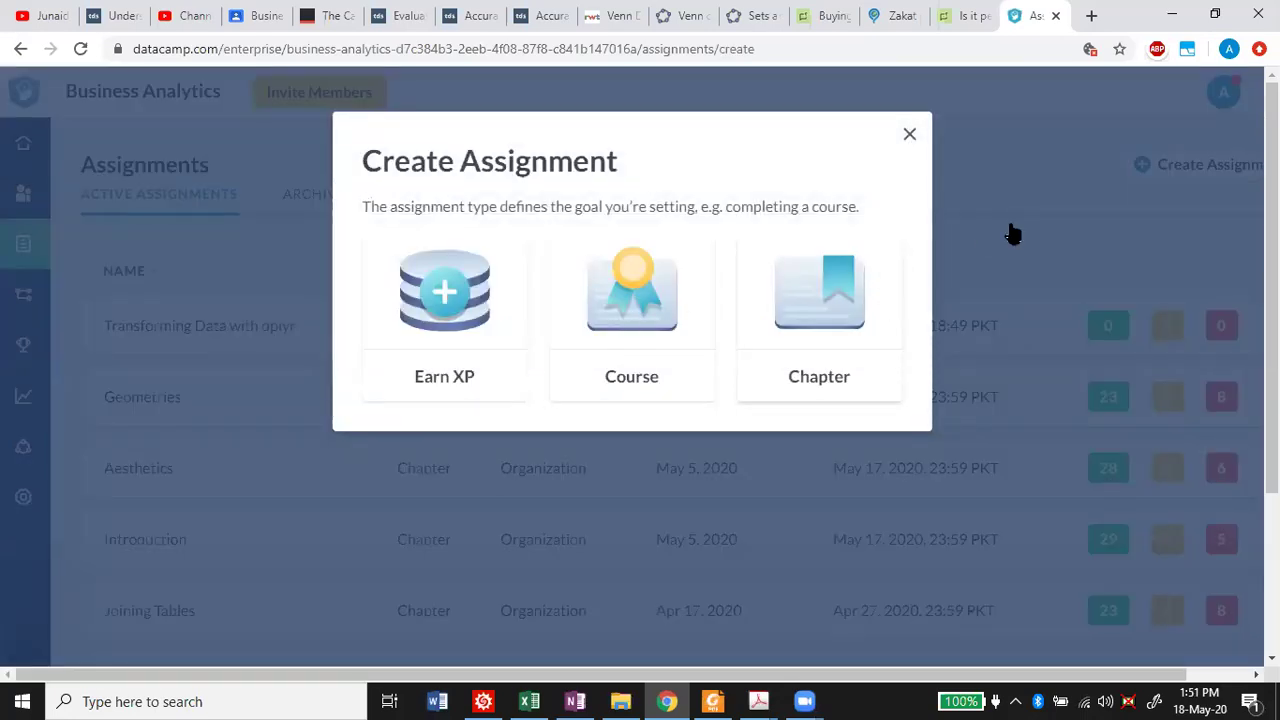
Start a chapter assignment for the Introduction to R course's Data frames chapter.
left_click(820, 300)
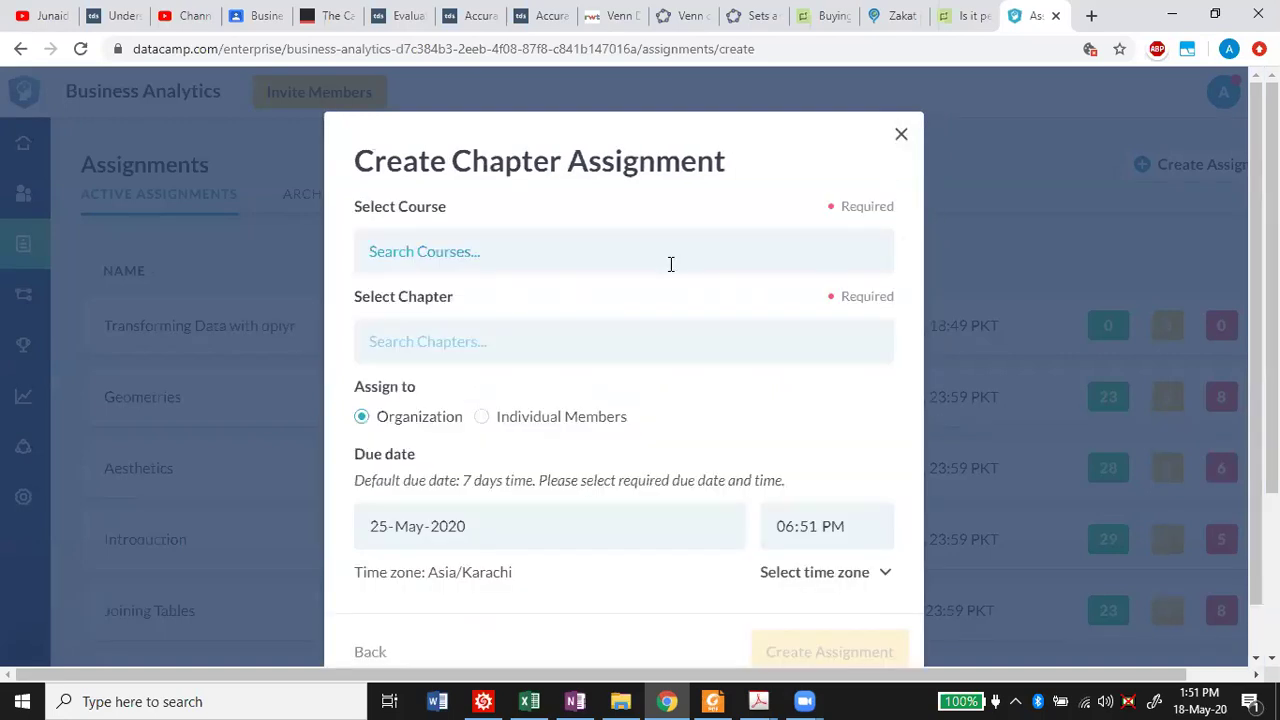
left_click(575, 251)
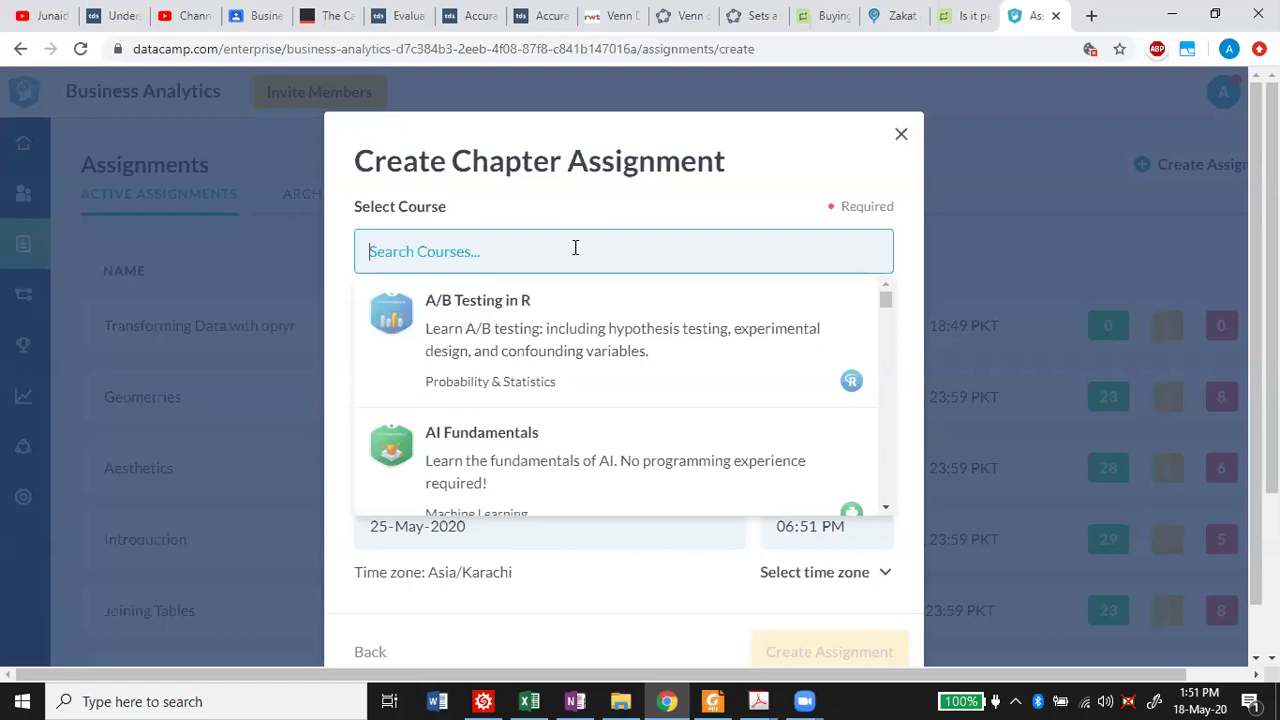
type("introduct")
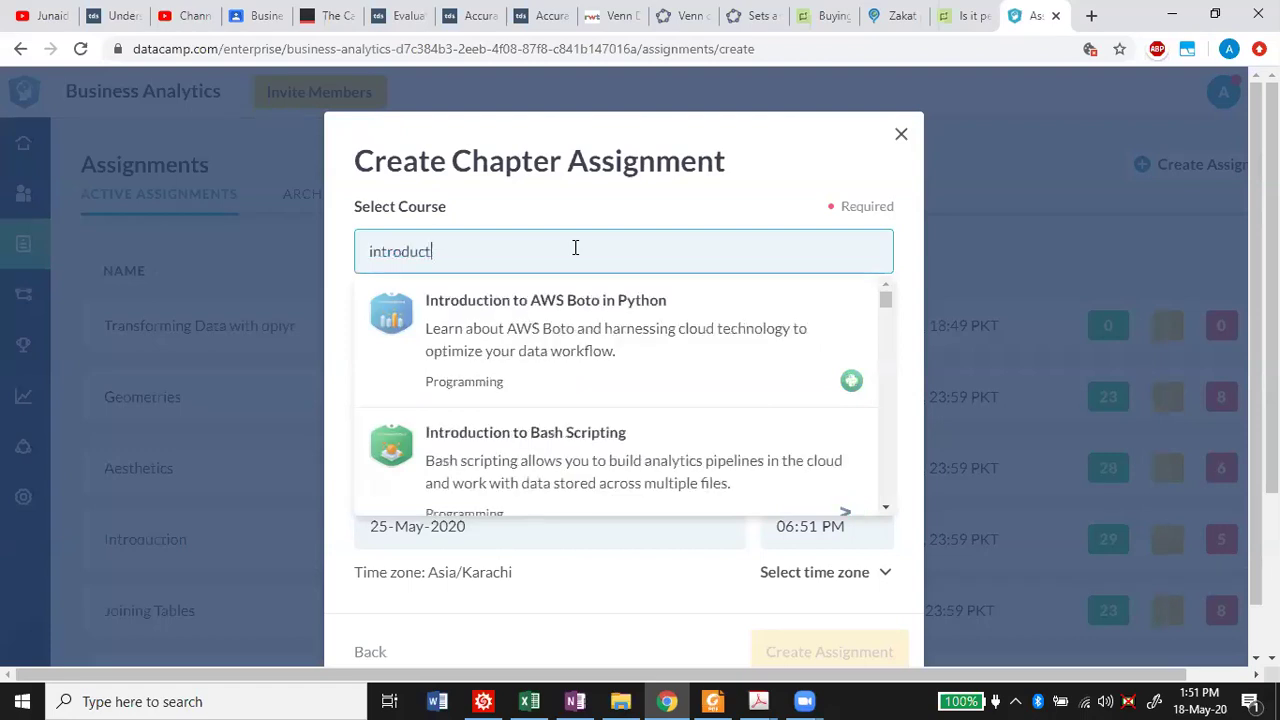
type("ion to r")
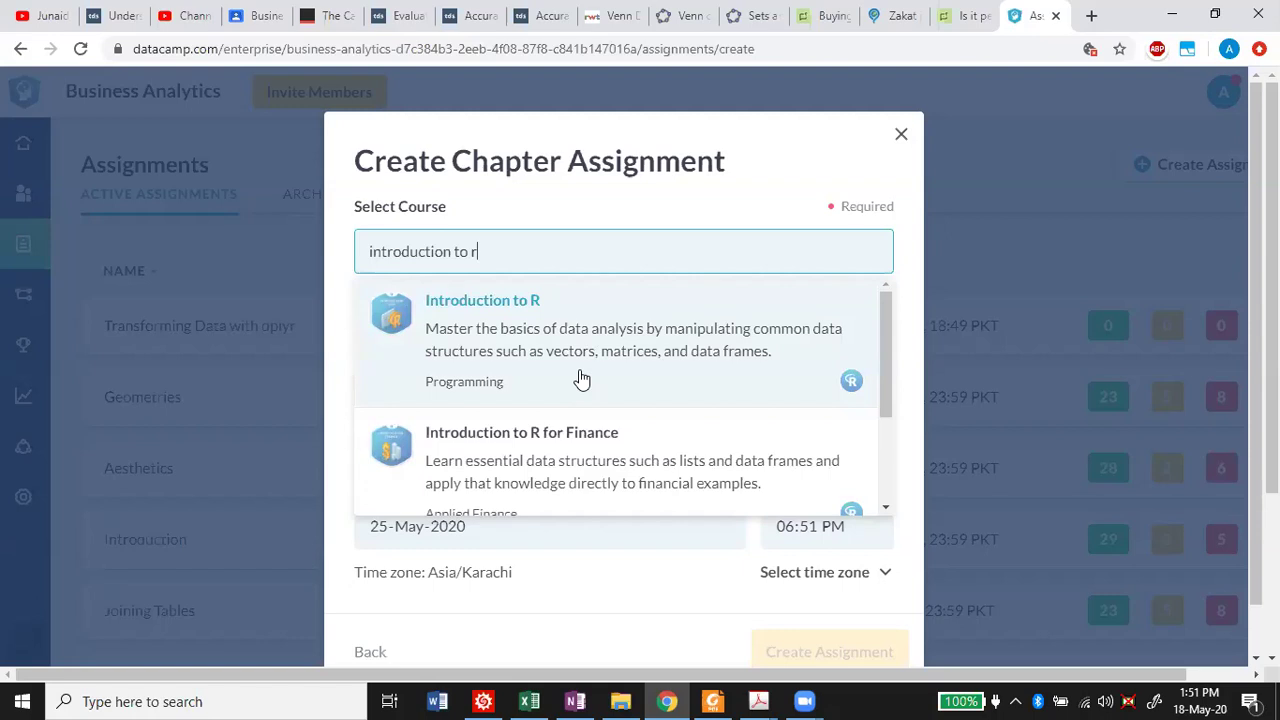
left_click(656, 383)
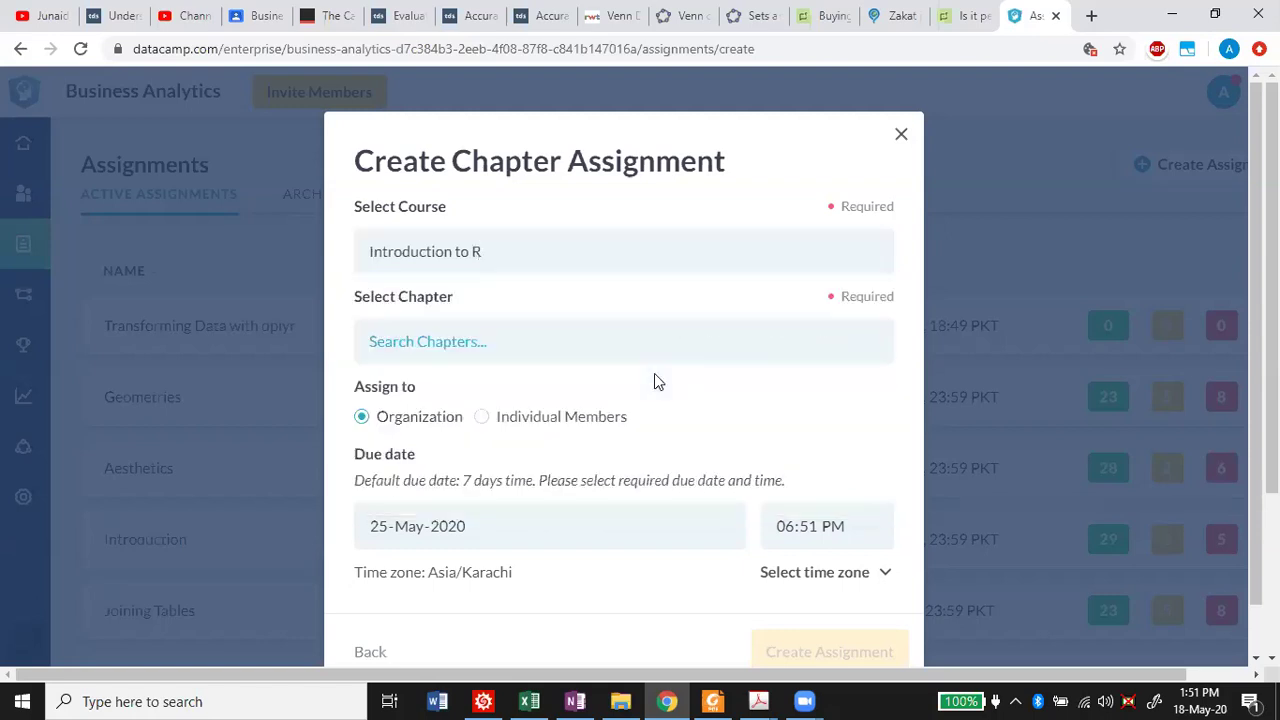
left_click(546, 345)
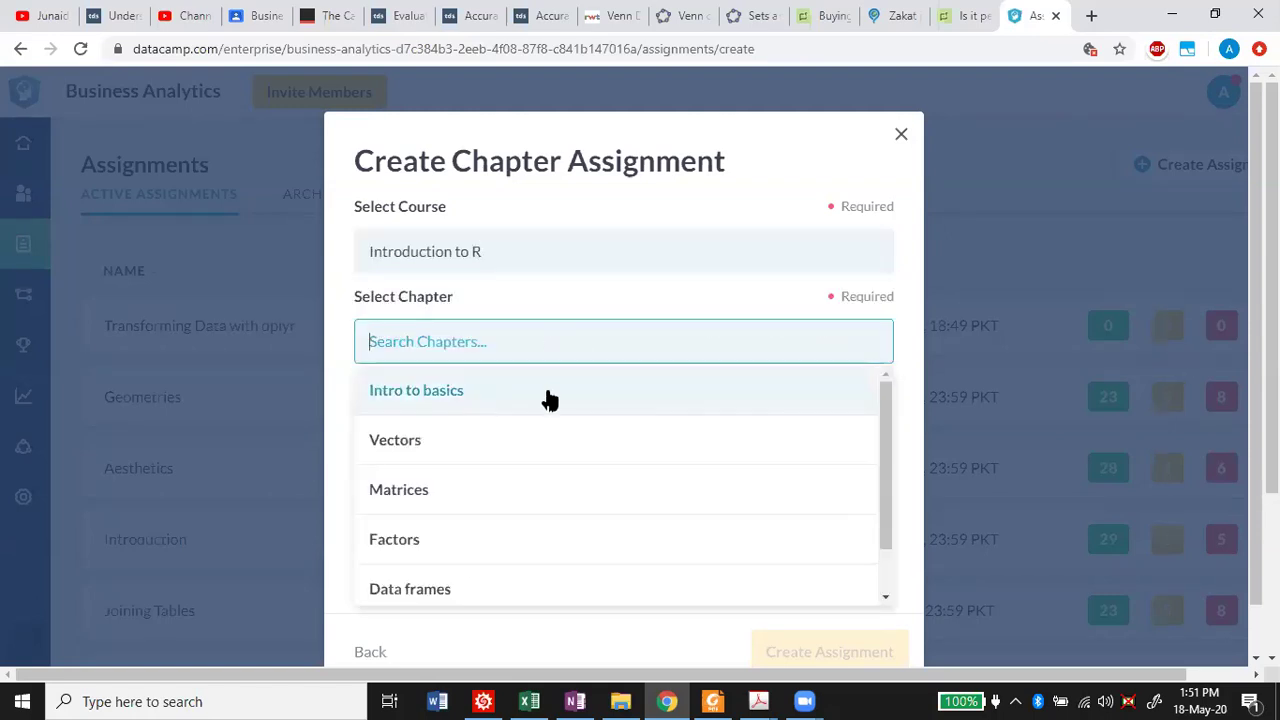
scroll(624, 538, "down", 1)
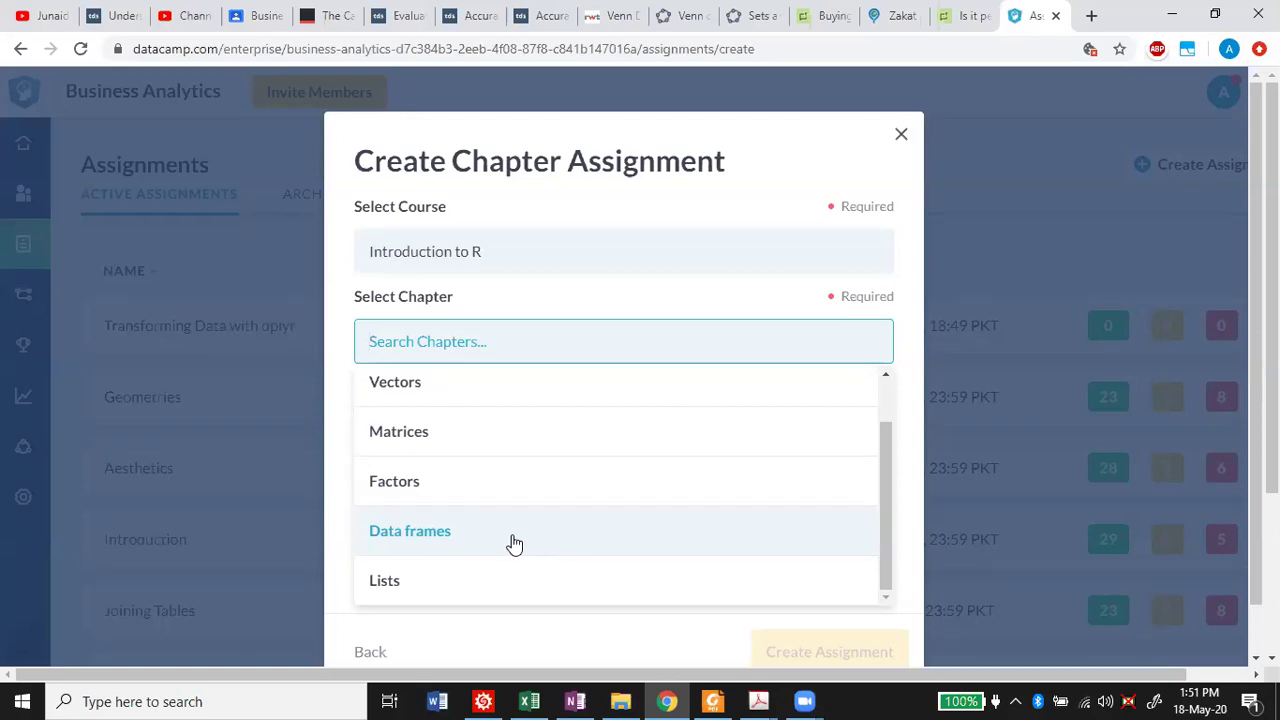
left_click(514, 543)
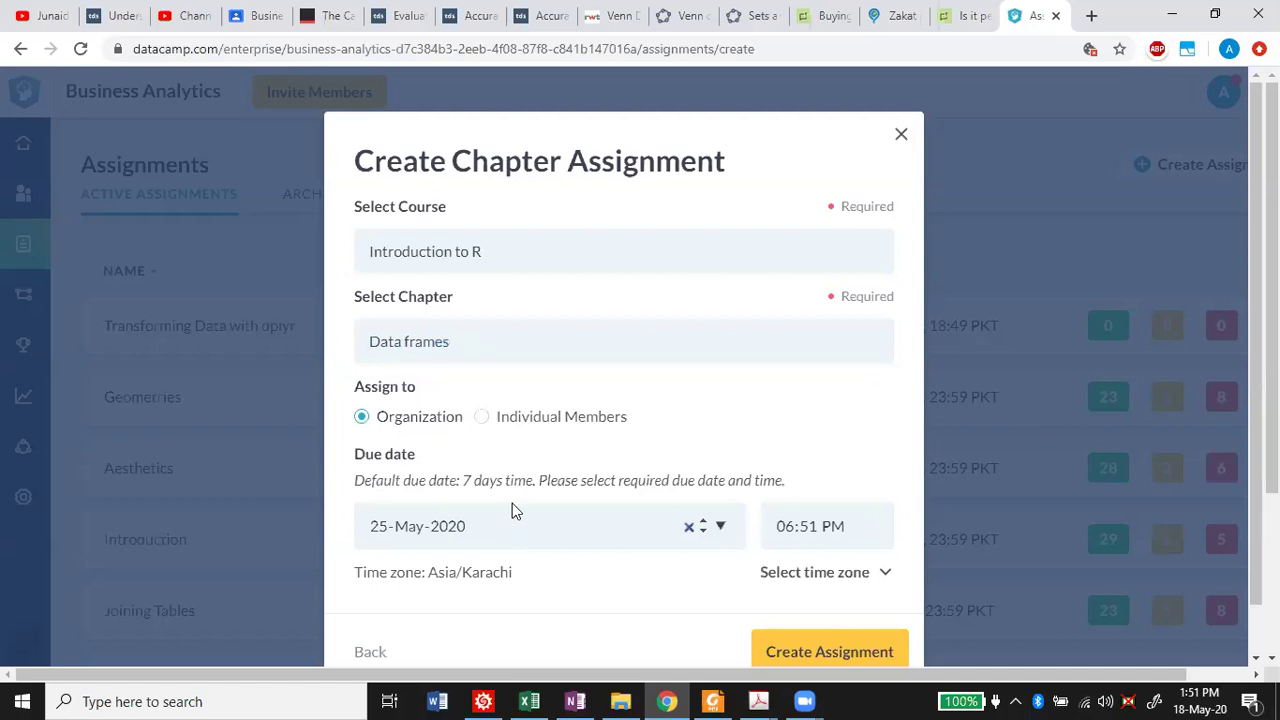
Assign it to the searched individual student and create the Data frames assignment.
left_click(481, 416)
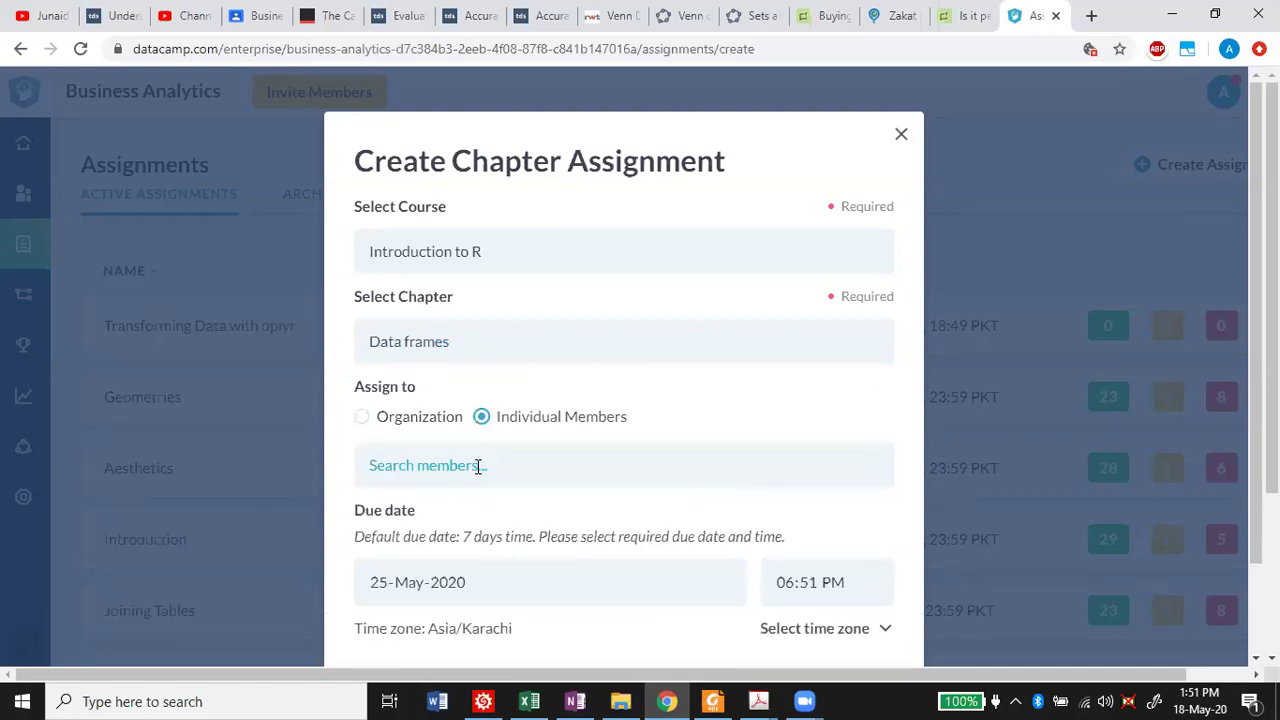
left_click(478, 467)
type("misba")
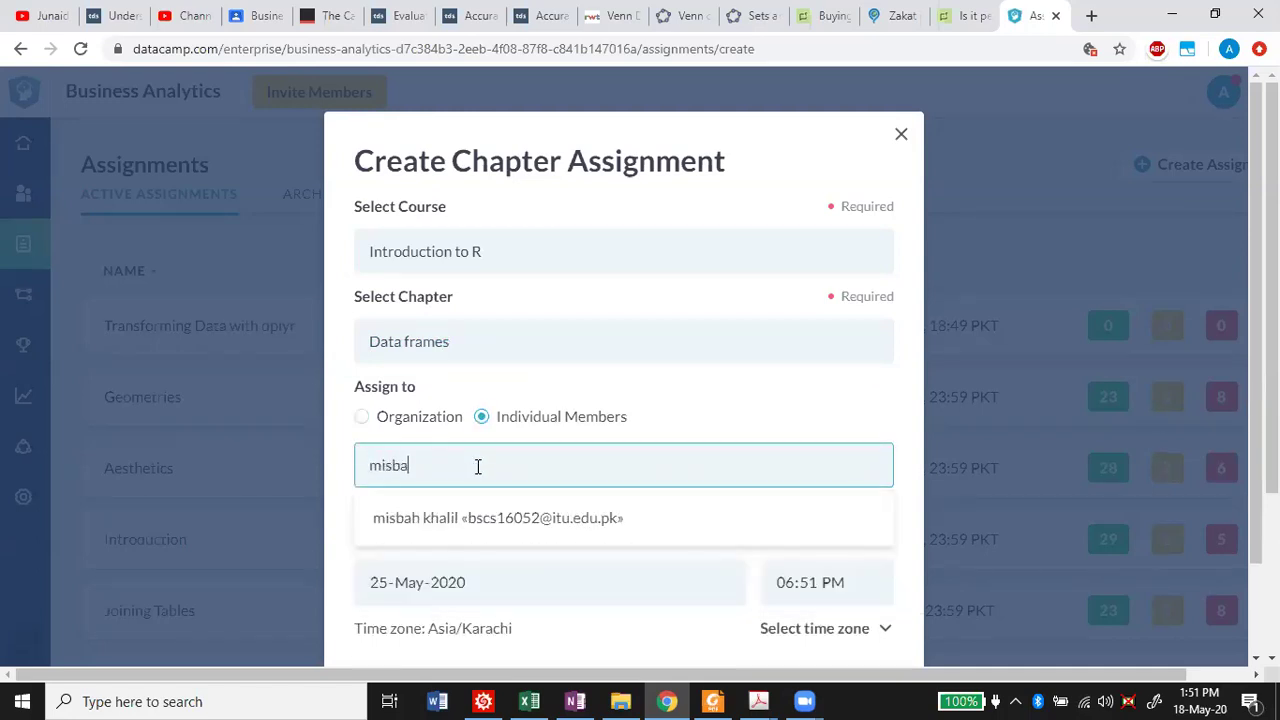
left_click(491, 514)
scroll(683, 443, "down", 1)
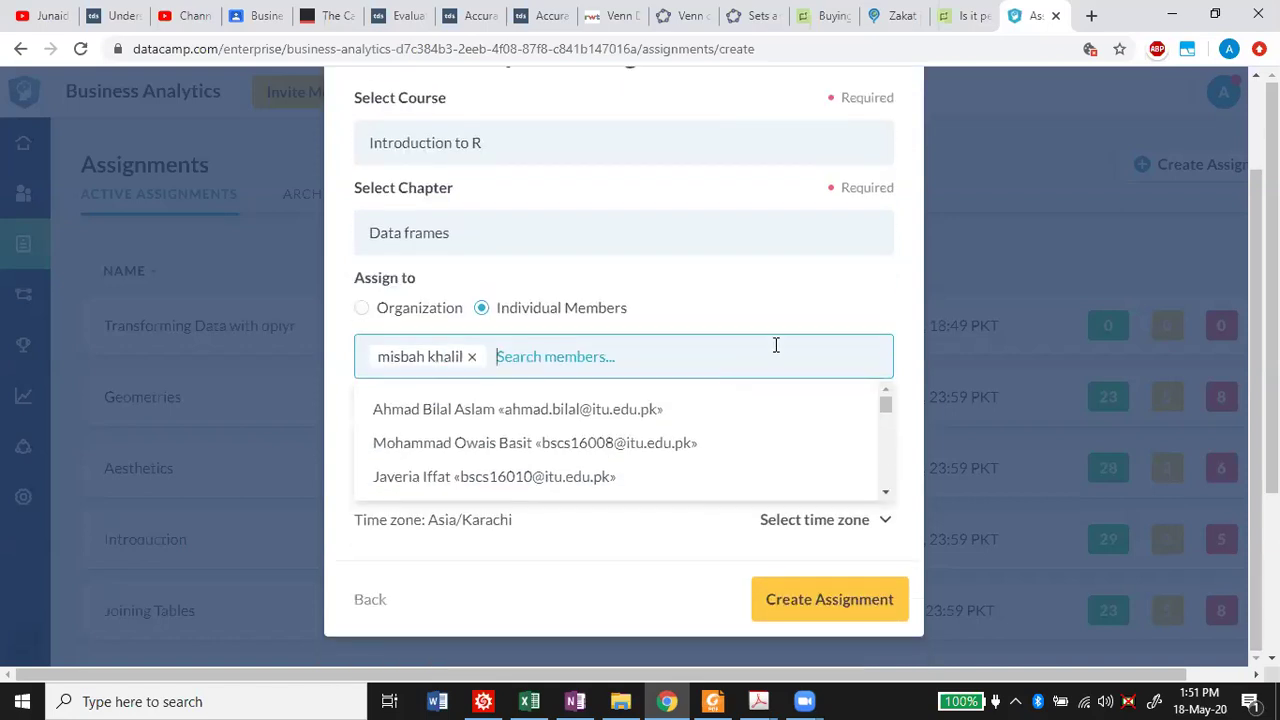
left_click(775, 345)
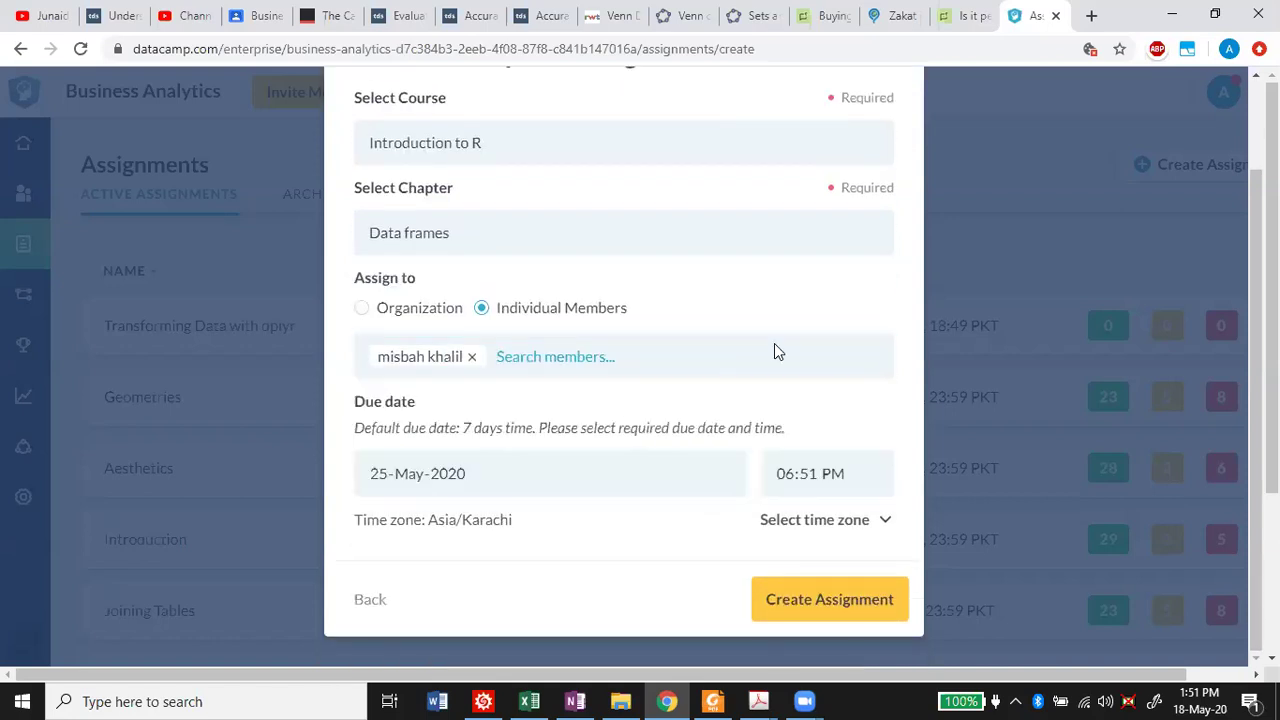
left_click(817, 604)
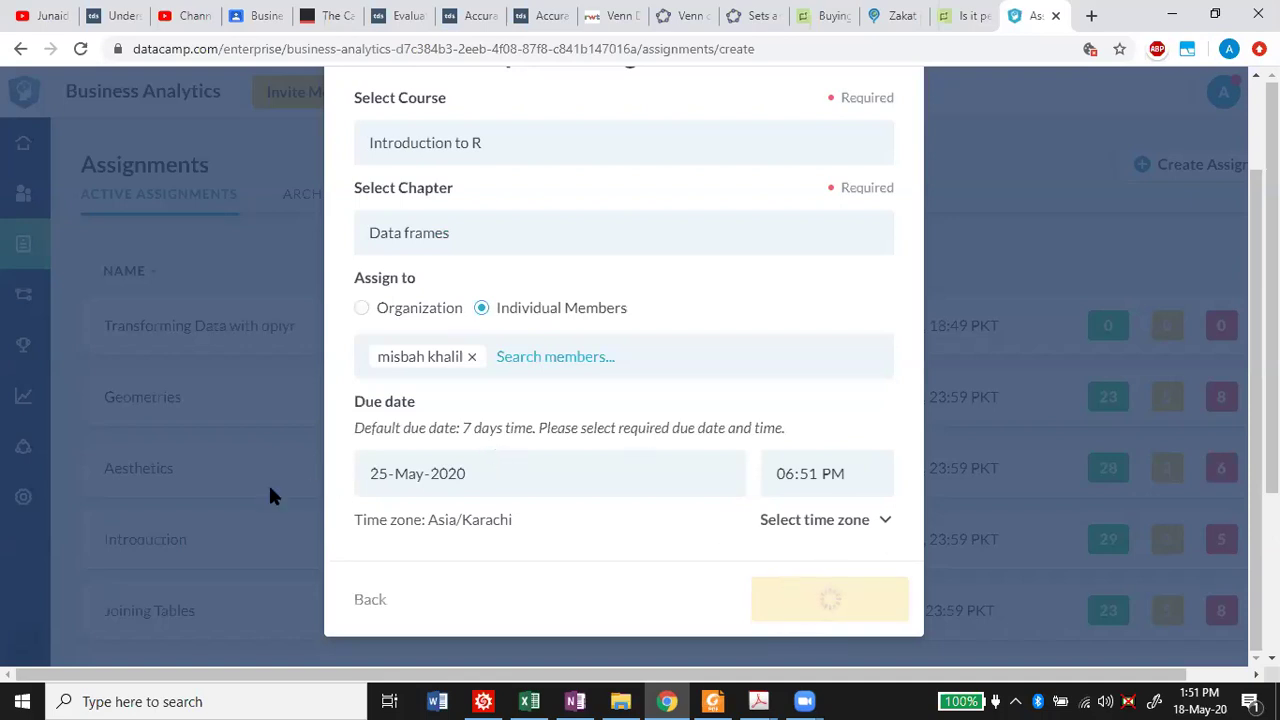
scroll(262, 489, "down", 2)
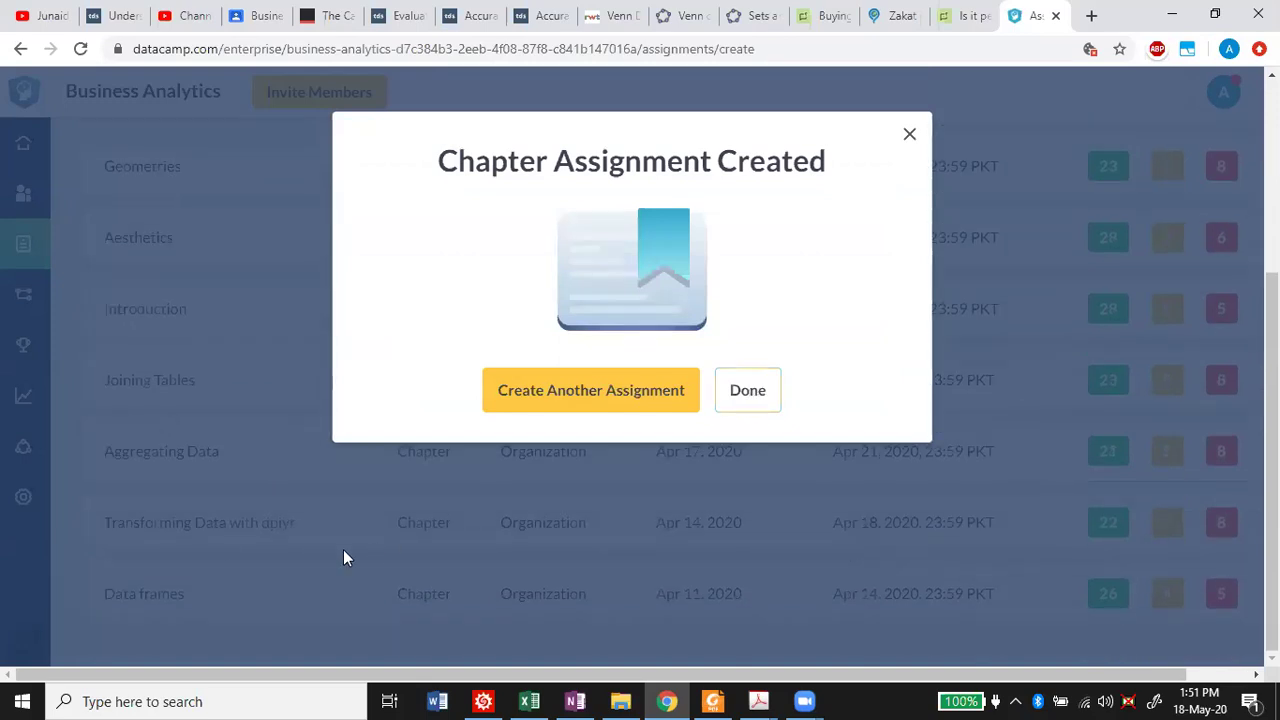
Close the confirmation and search the Data frames assignment page for the student.
left_click(224, 551)
scroll(309, 597, "down", 3)
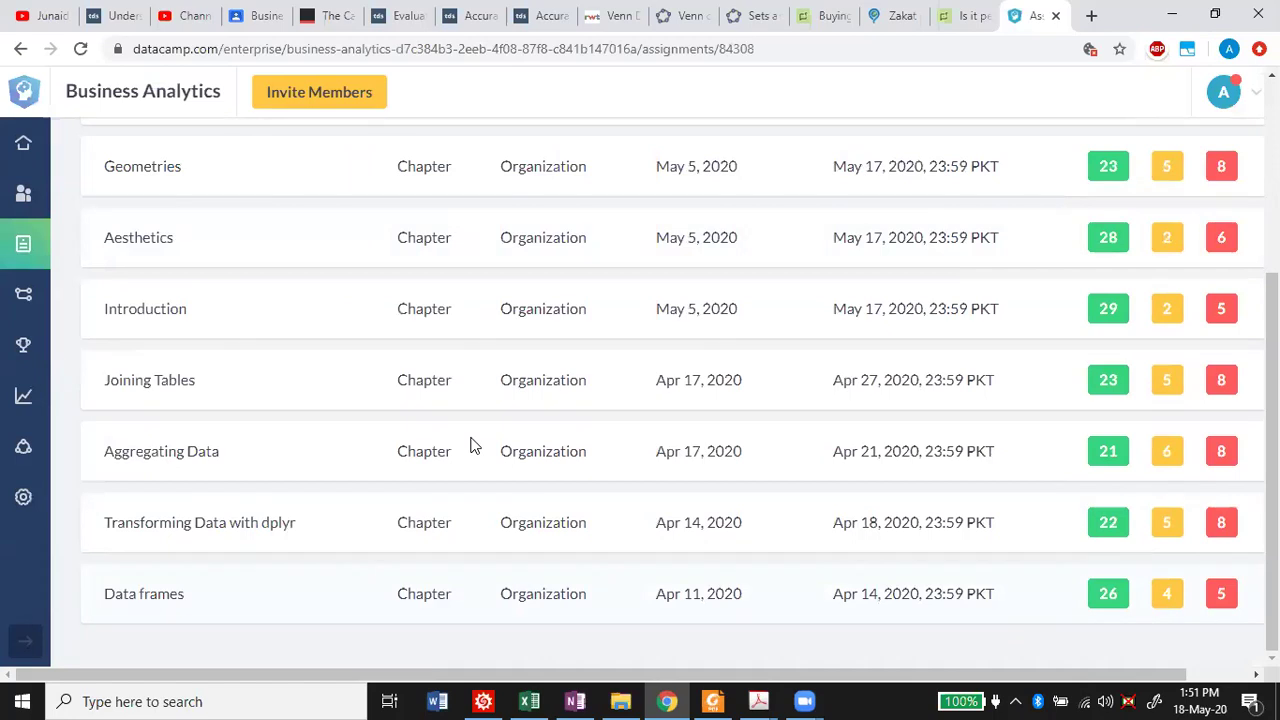
scroll(474, 446, "down", 5)
key("ctrl+f")
type("misba")
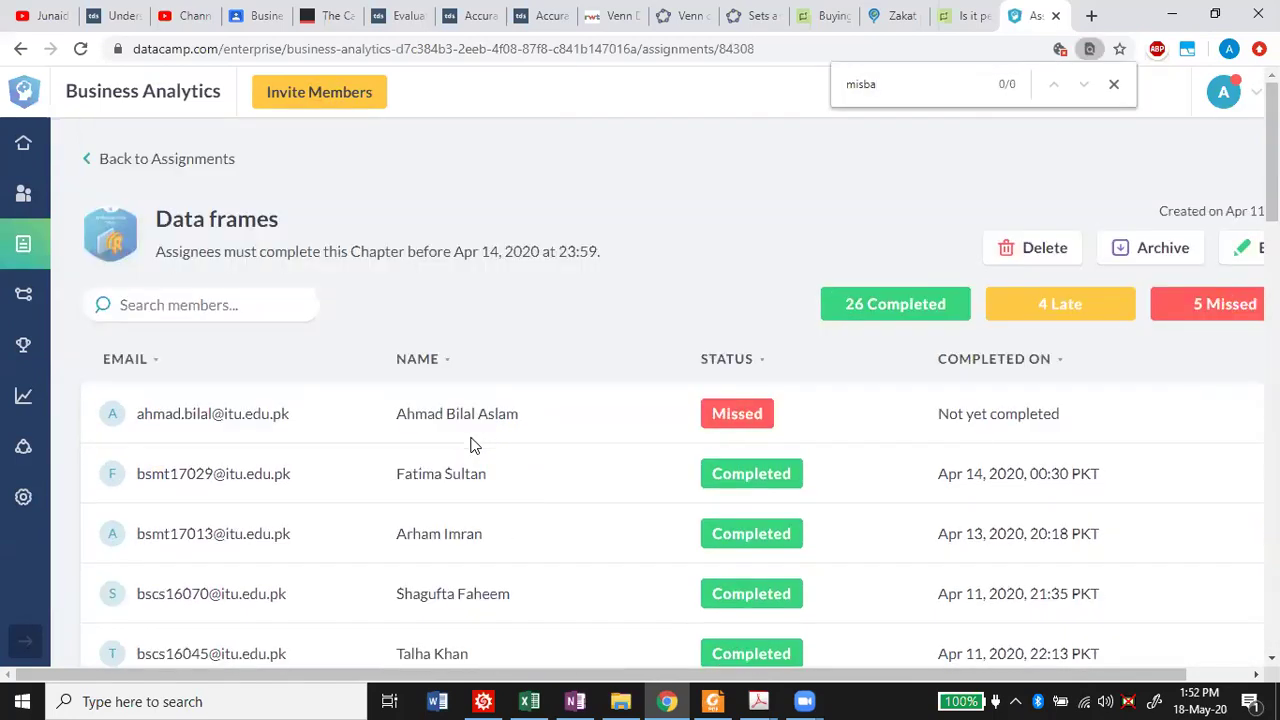
key("Escape")
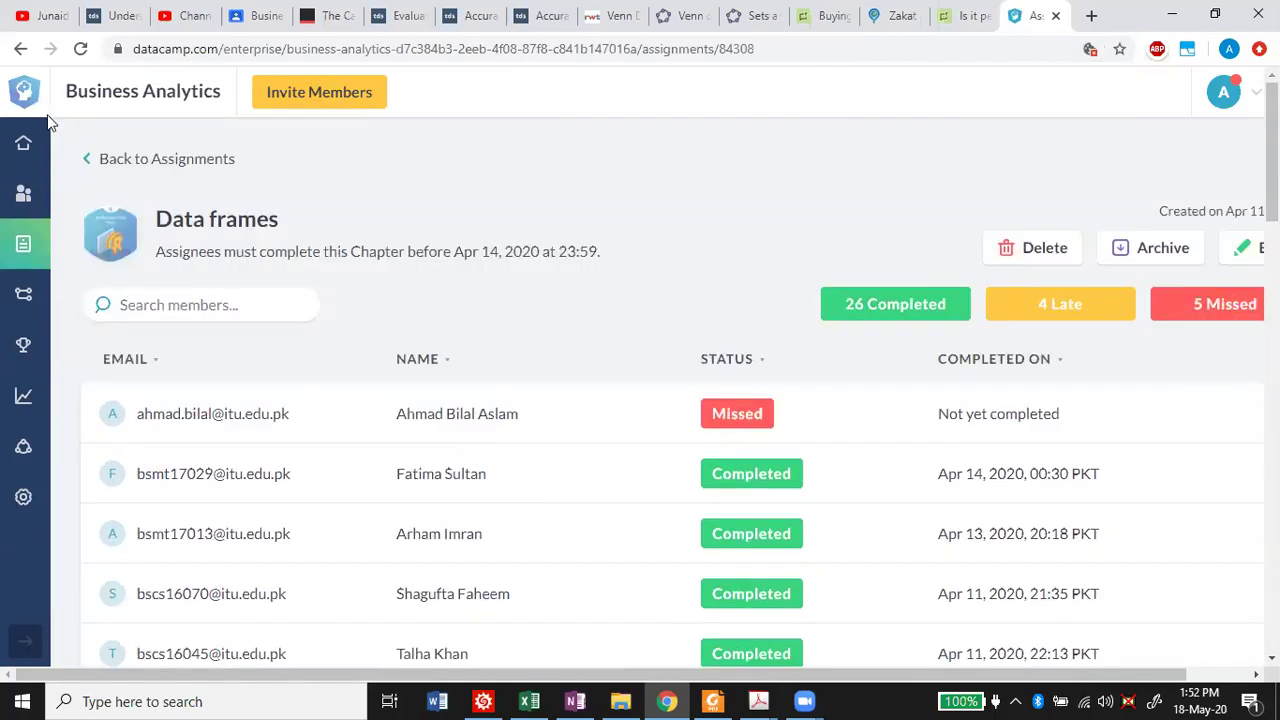
left_click(21, 50)
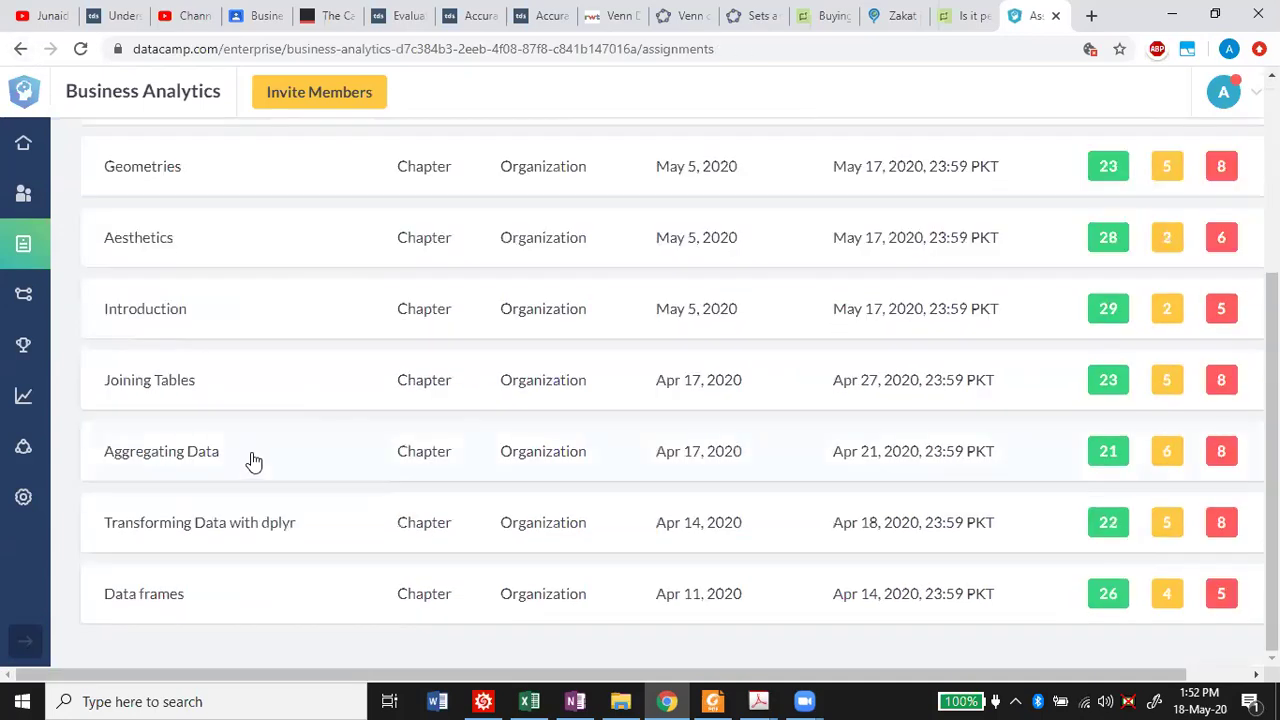
Check the Aggregating Data assignment's student list for the student, then return to Assignments.
left_click(251, 458)
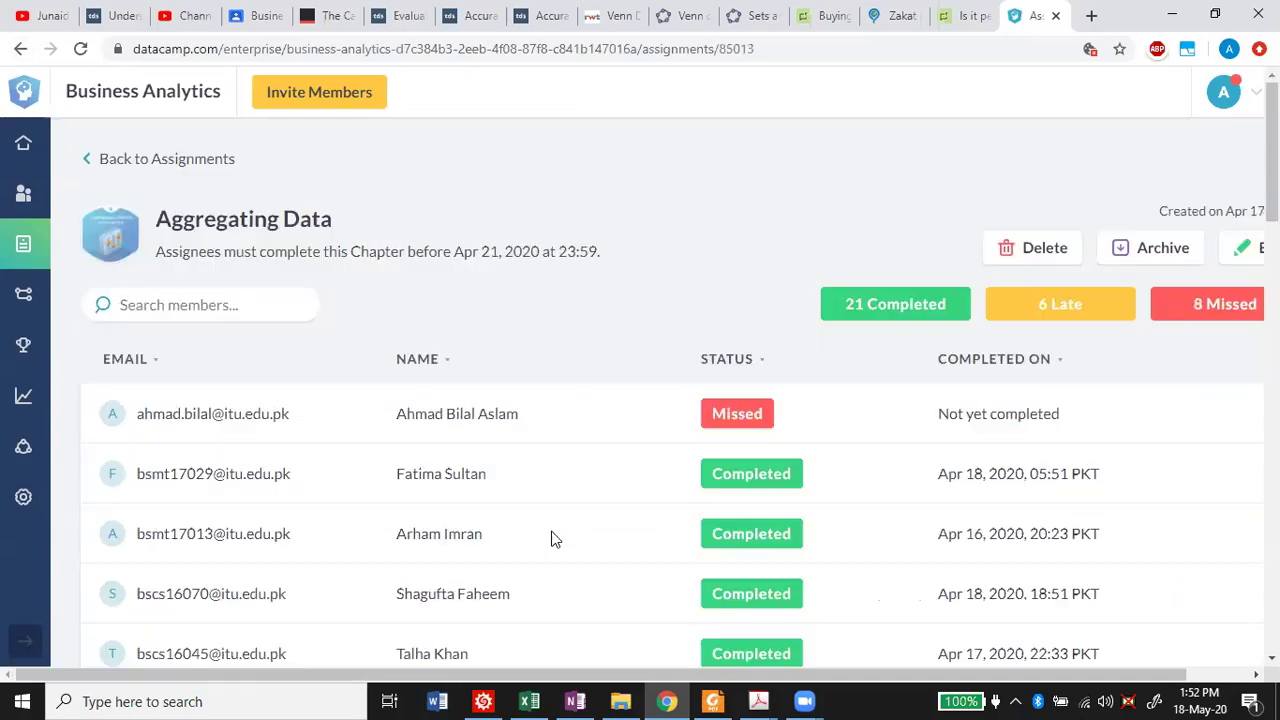
key("ctrl+f")
type("aggre")
key("BackSpace")
key("BackSpace")
key("BackSpace")
key("BackSpace")
key("BackSpace")
type("misb")
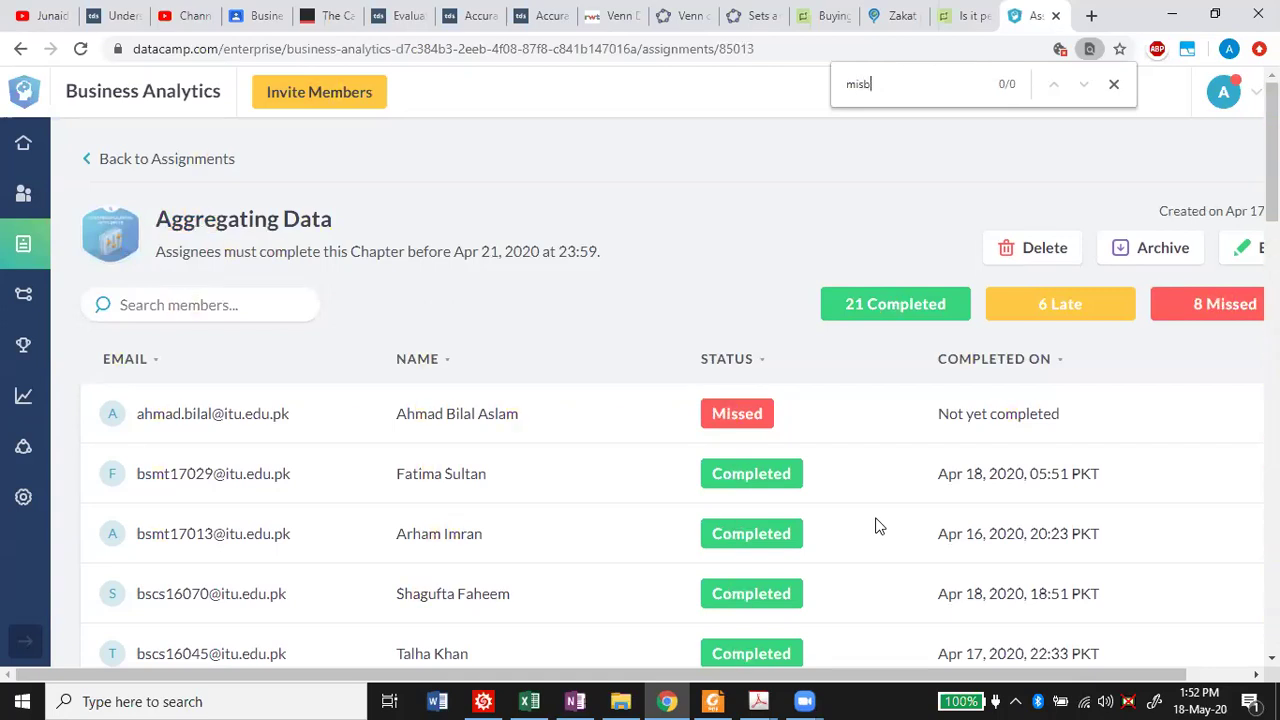
key("Escape")
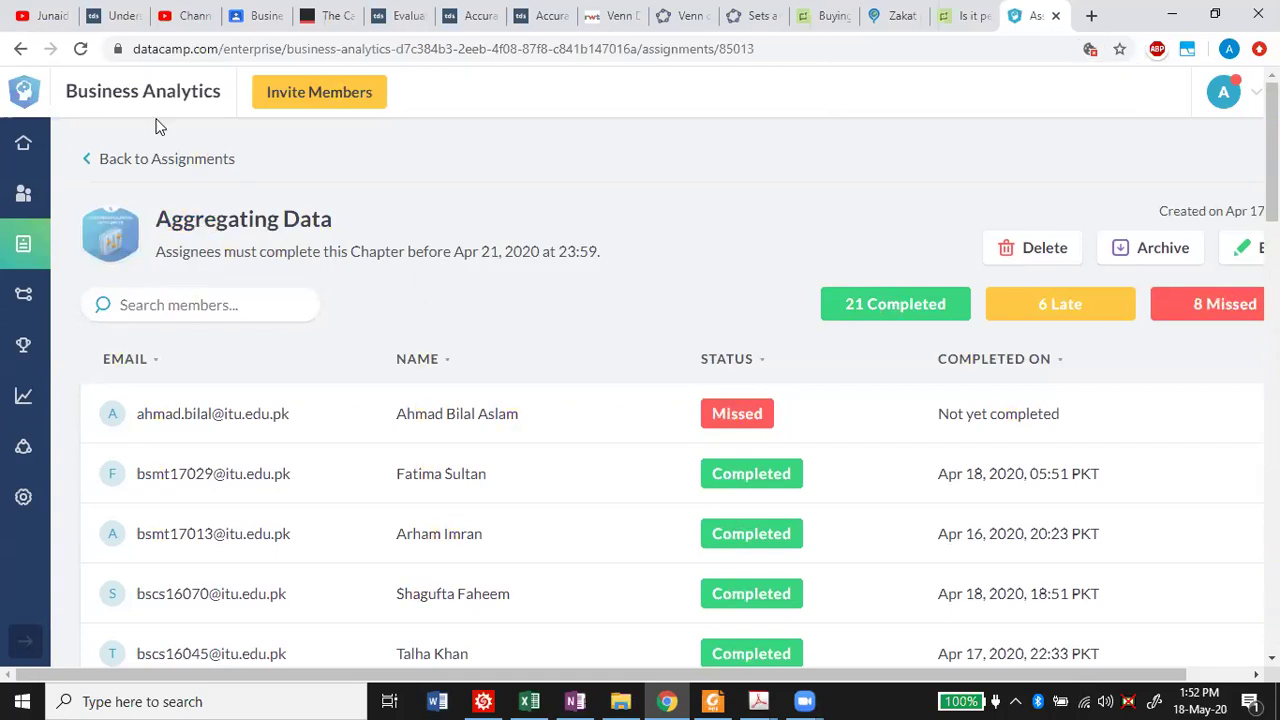
left_click(144, 162)
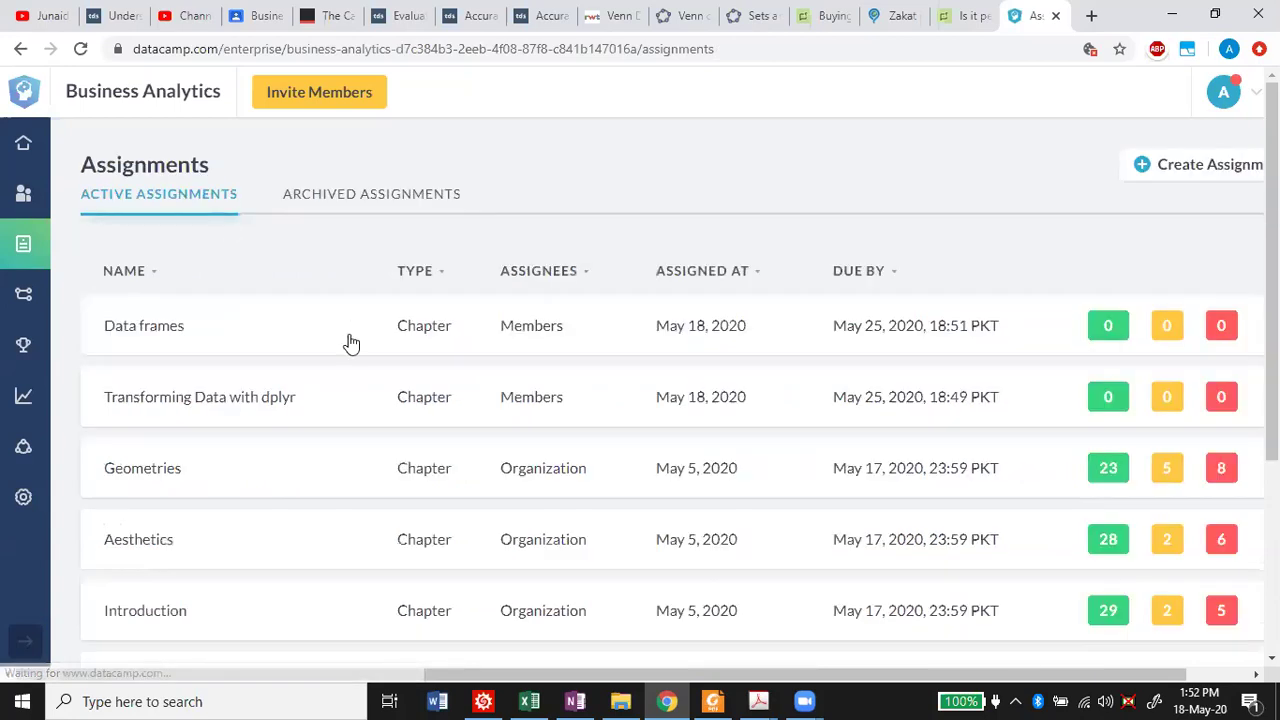
scroll(483, 520, "down", 3)
scroll(483, 520, "up", 3)
Start a chapter assignment for Data Manipulation with dplyr's Aggregating Data chapter.
left_click(1165, 166)
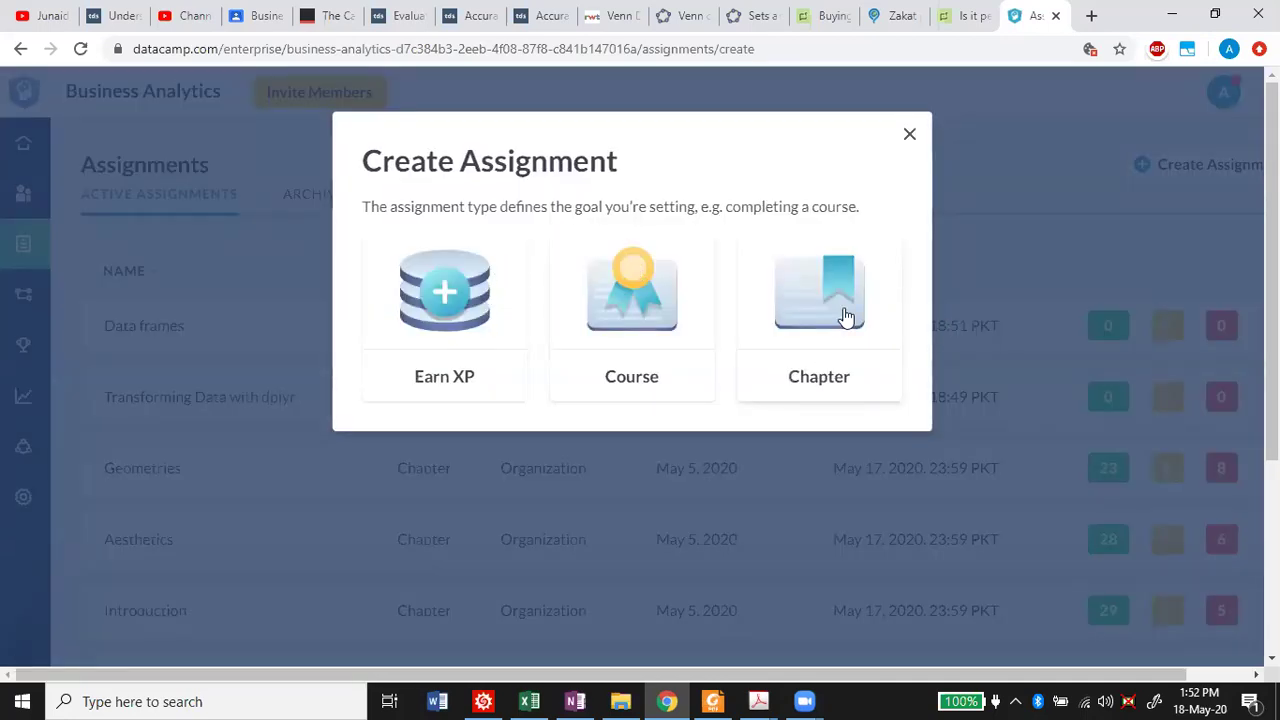
left_click(885, 252)
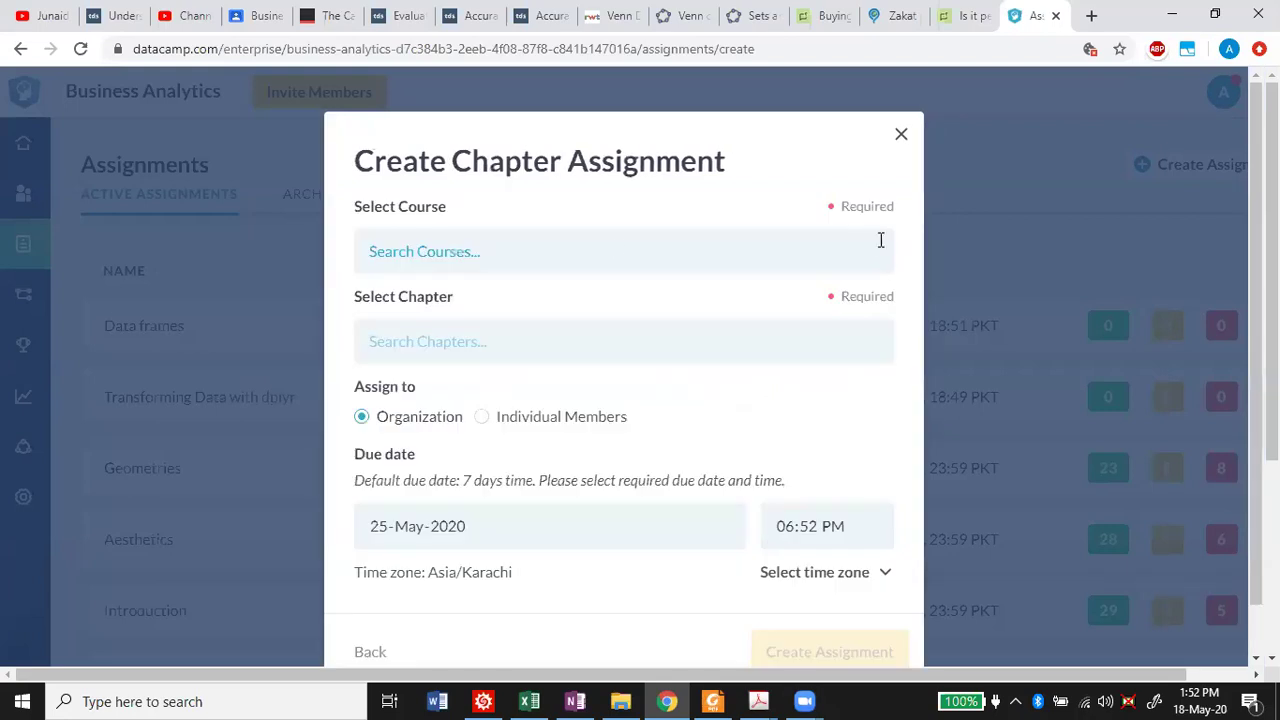
left_click(618, 247)
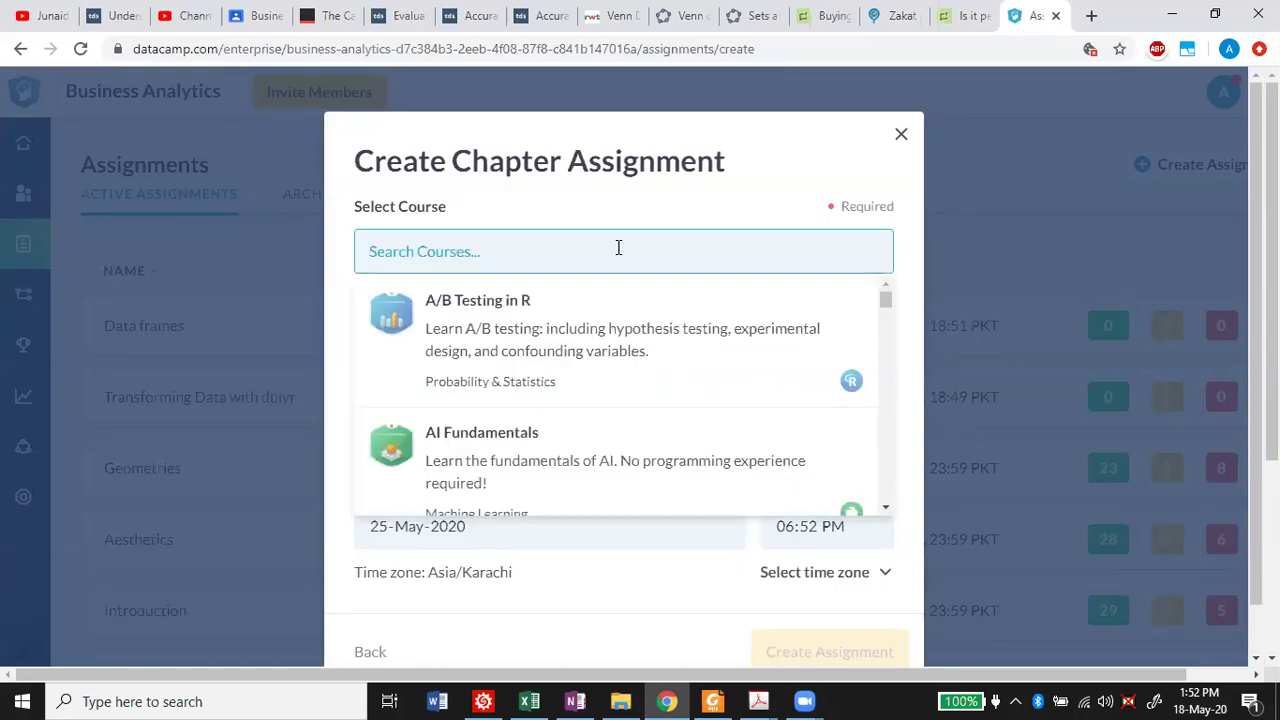
type("dpl")
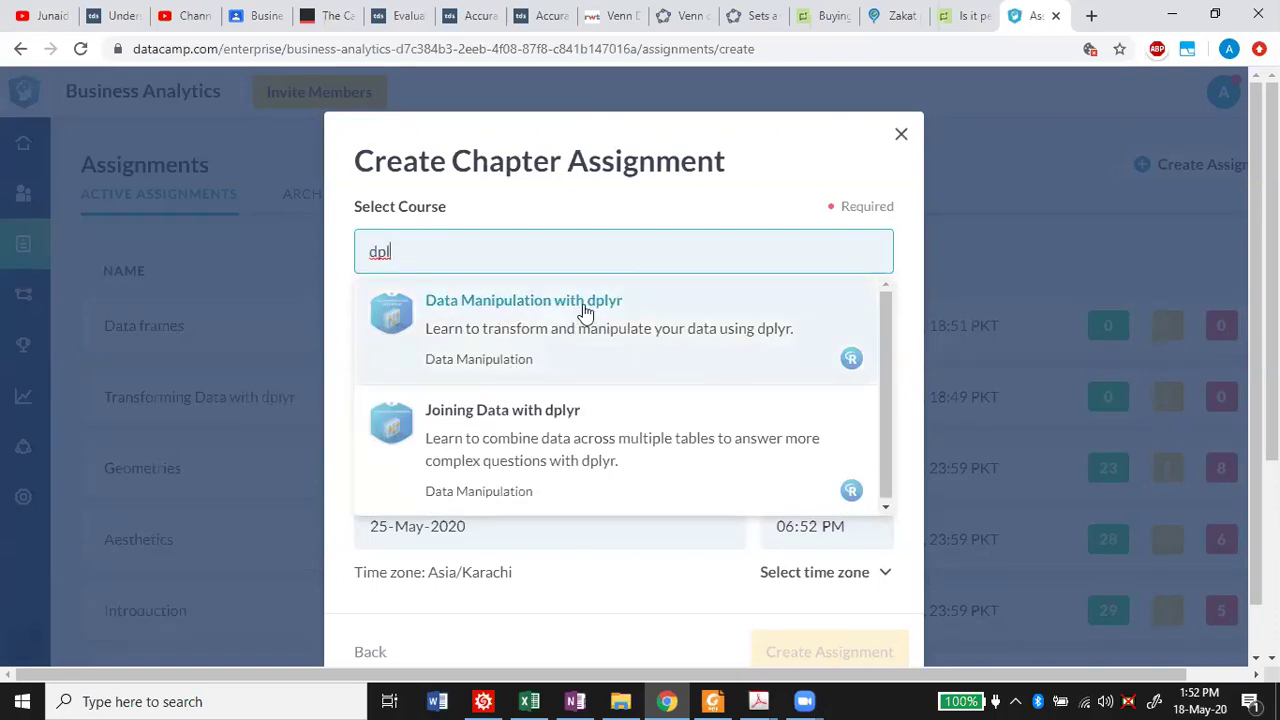
left_click(594, 300)
left_click(543, 337)
type("agg")
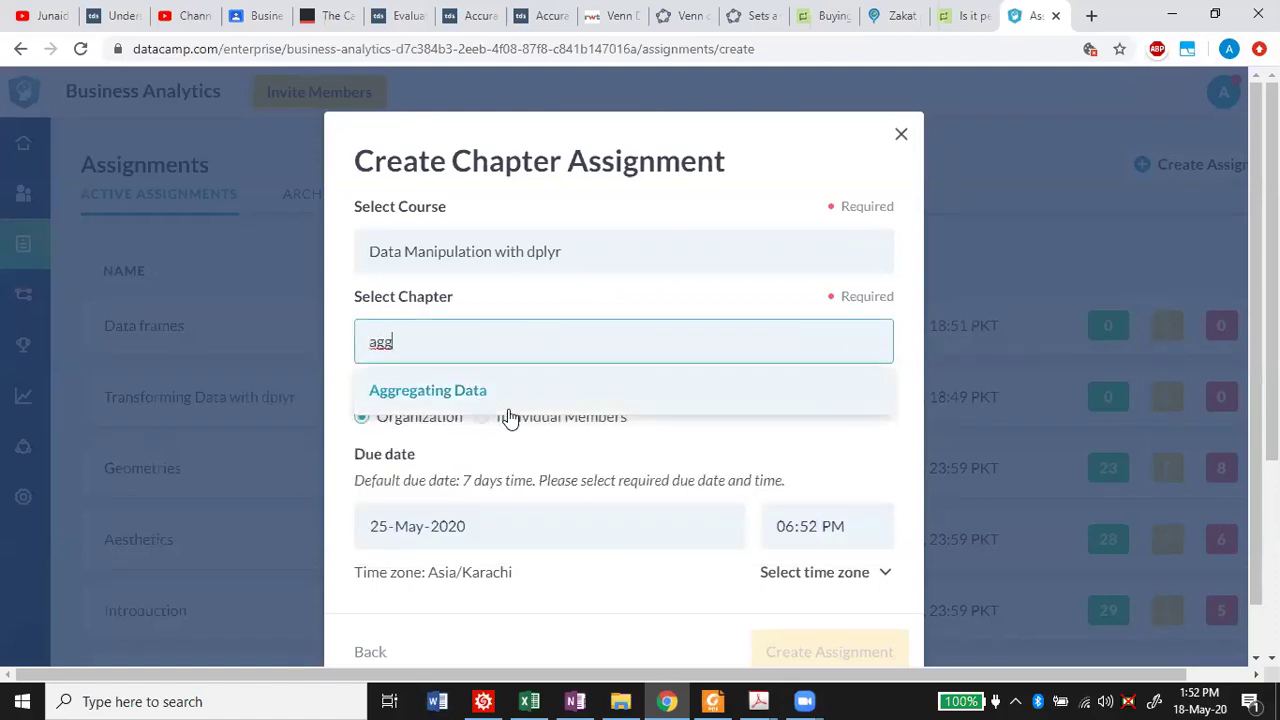
left_click(508, 408)
Assign it to the searched individual student, create it, and dismiss the confirmation.
left_click(482, 416)
left_click(427, 485)
type("misba")
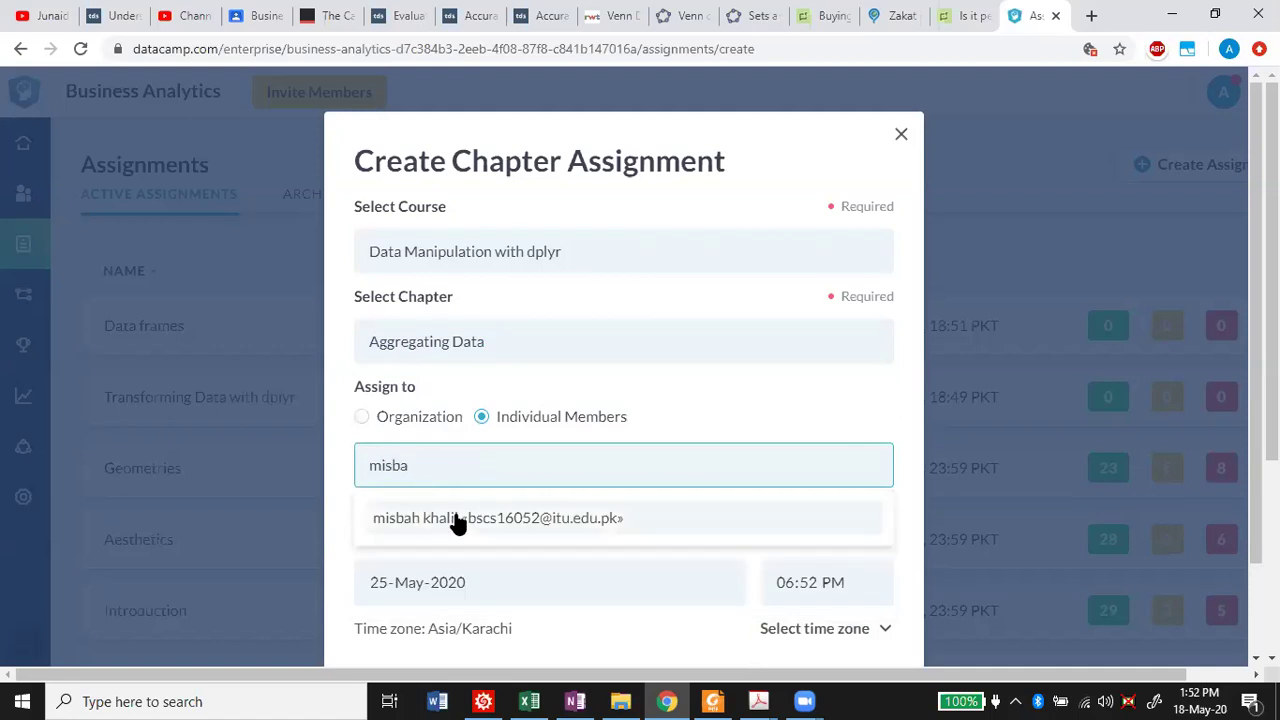
left_click(457, 522)
left_click(757, 423)
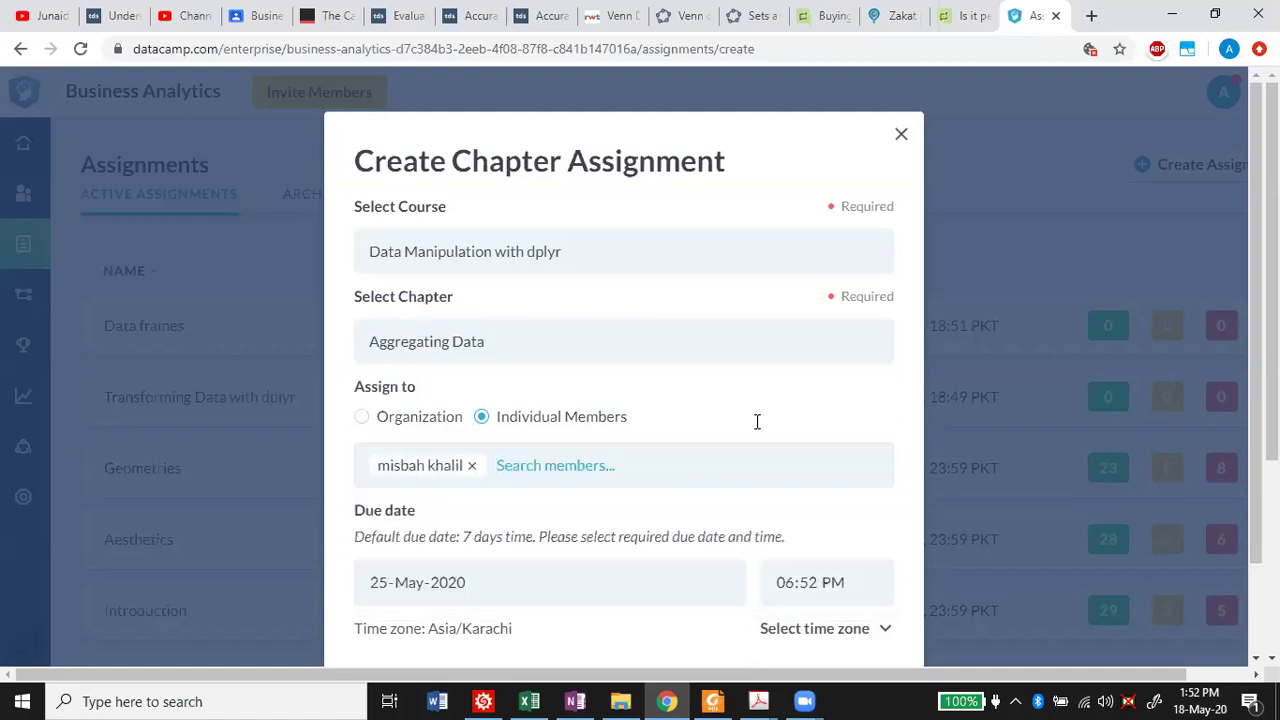
scroll(757, 421, "down", 2)
left_click(814, 604)
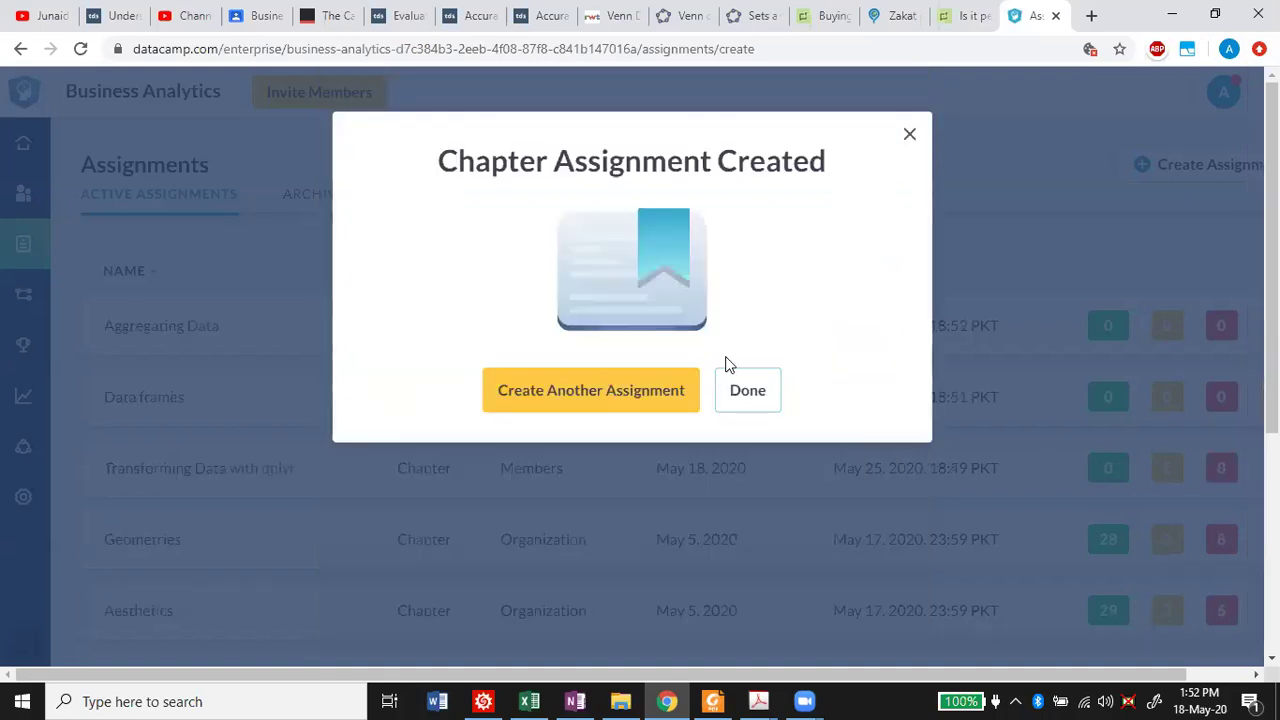
left_click(744, 390)
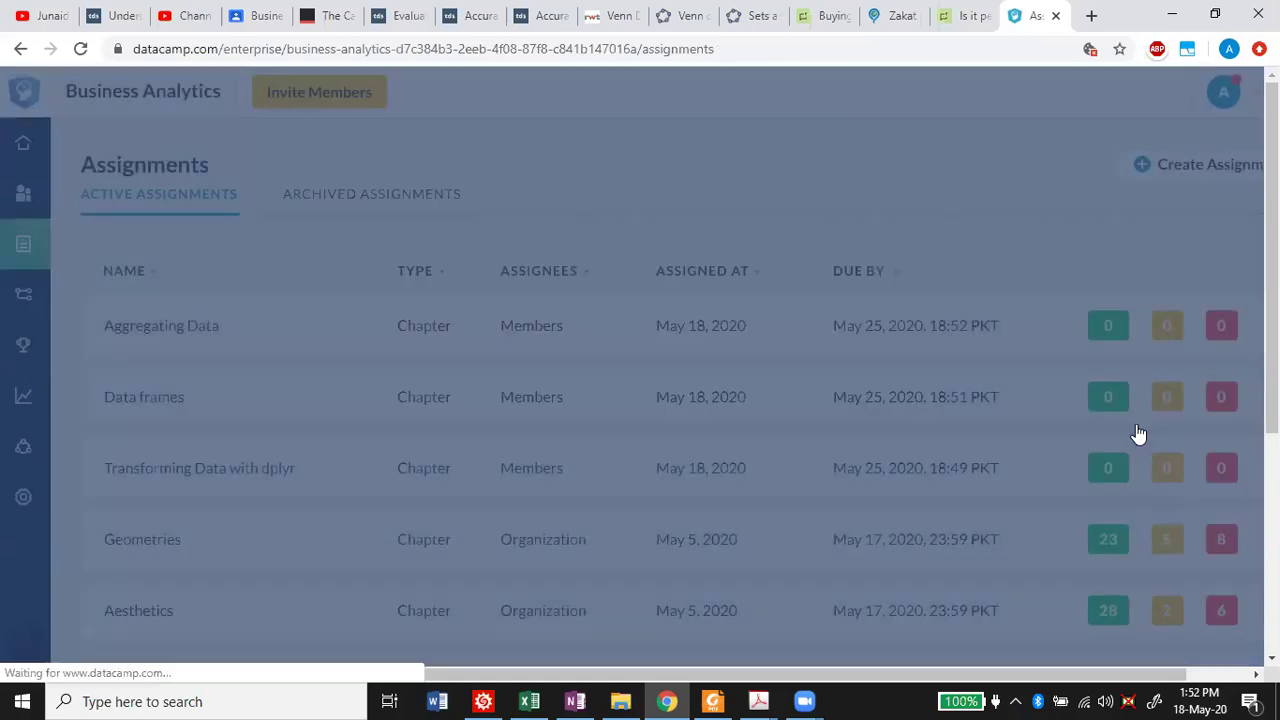
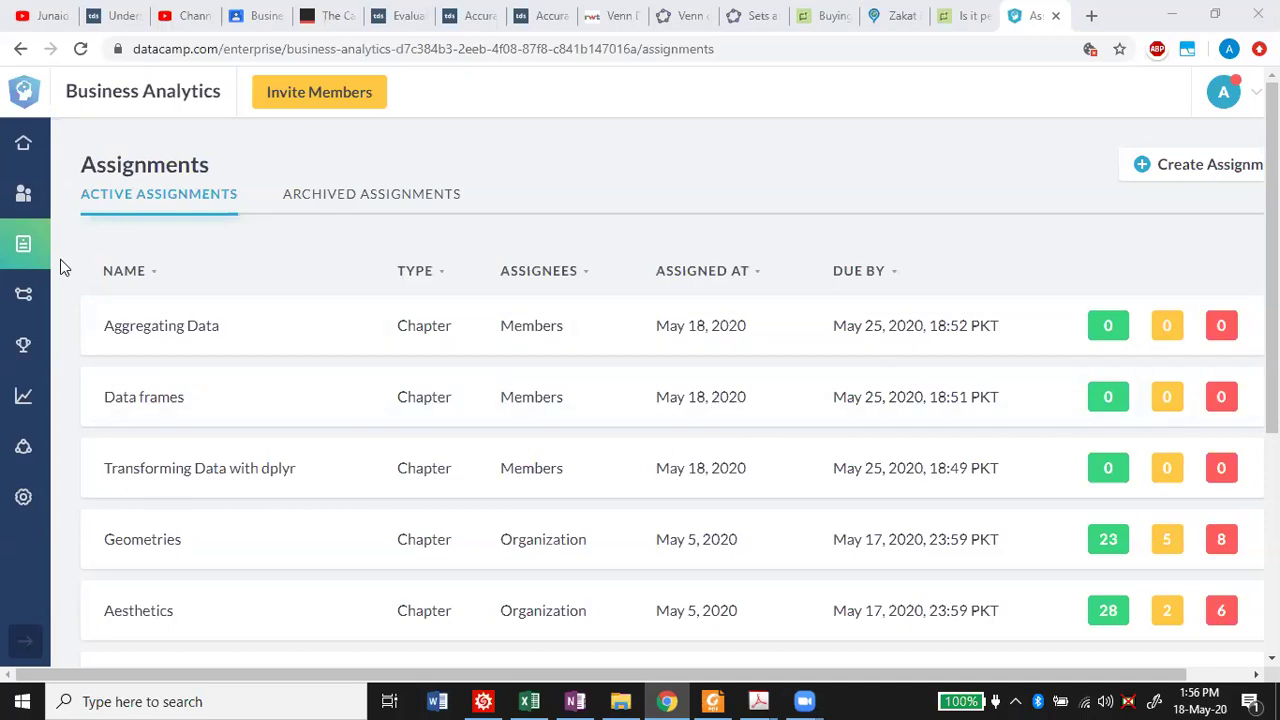
Switch from Assignments to the Business Analytics group's Members page and scroll its 36 members.
left_click(22, 195)
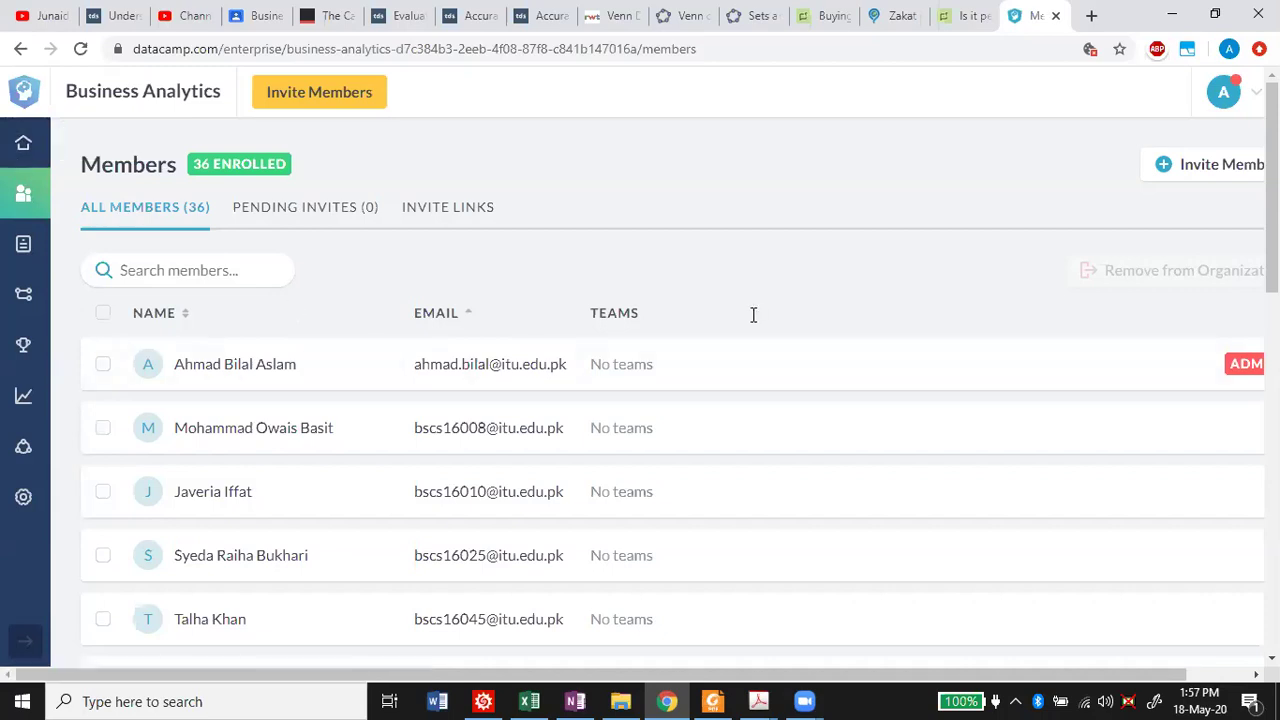
scroll(754, 315, "down", 1)
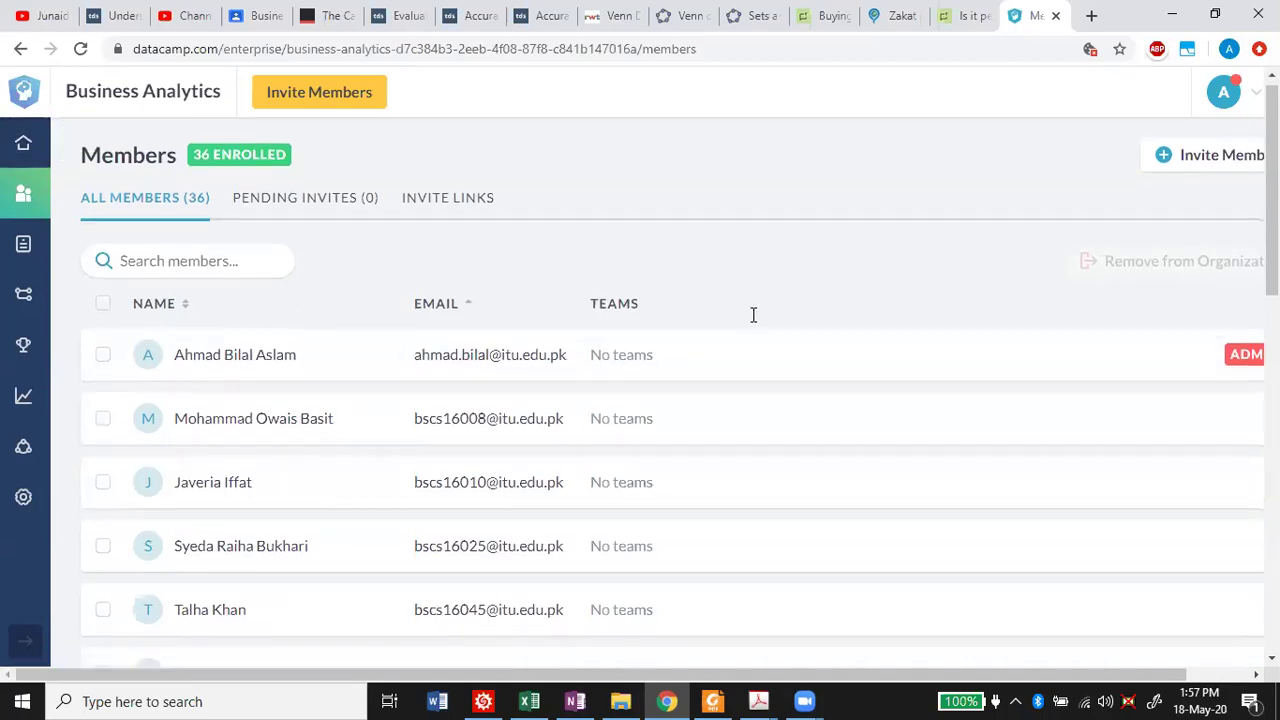